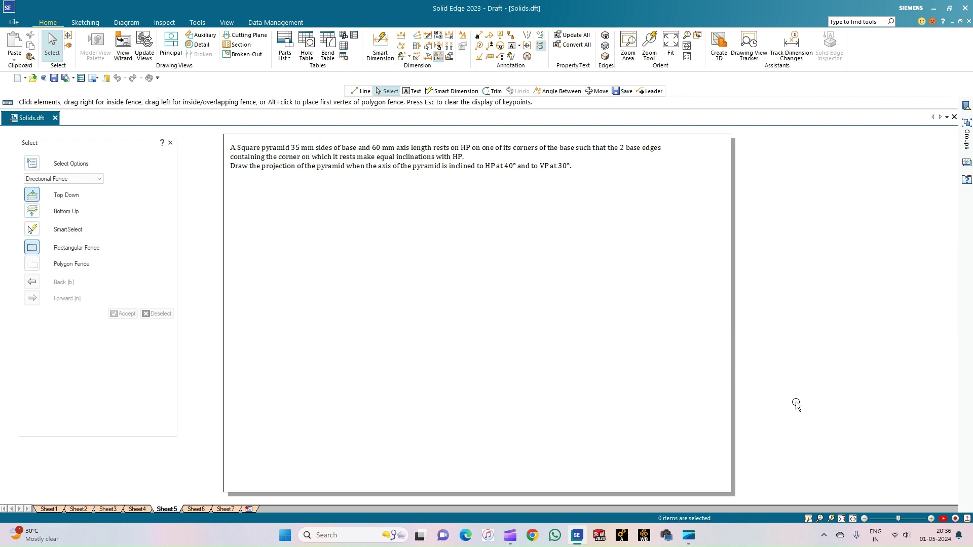
# Step: Draw a horizontal reference line about 276 mm long across the sheet as a continuous 0.18 mm wide line
pyautogui.click(84, 23)
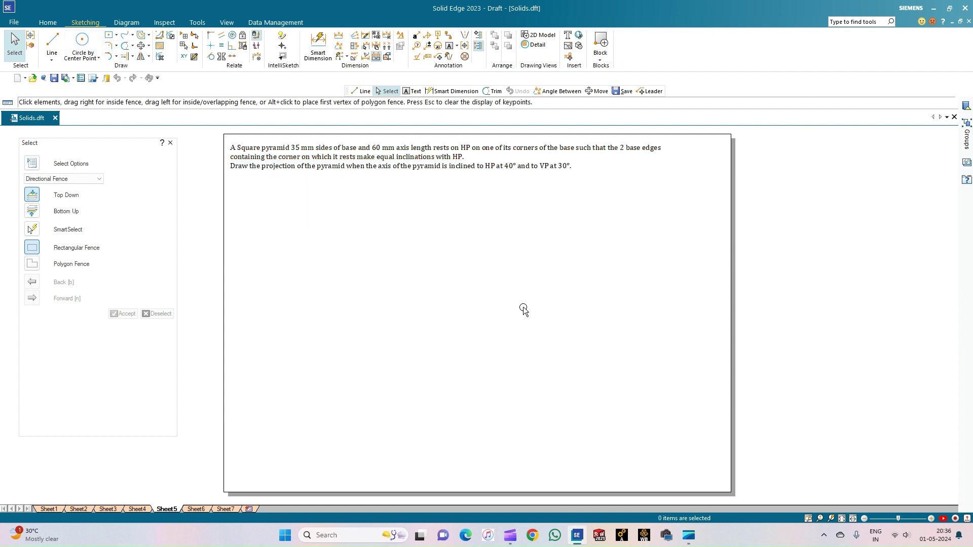
pyautogui.click(52, 41)
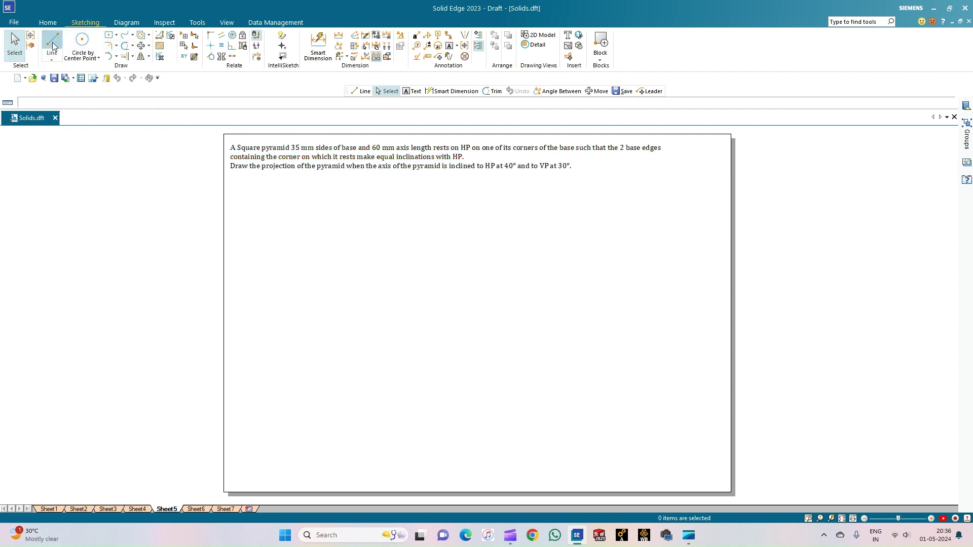
pyautogui.click(121, 315)
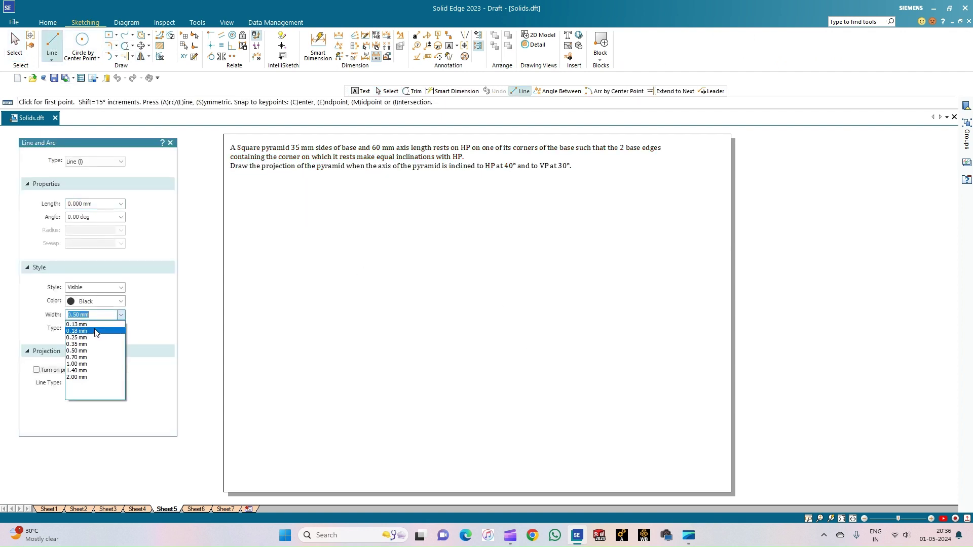
pyautogui.click(96, 331)
pyautogui.click(94, 329)
pyautogui.click(96, 341)
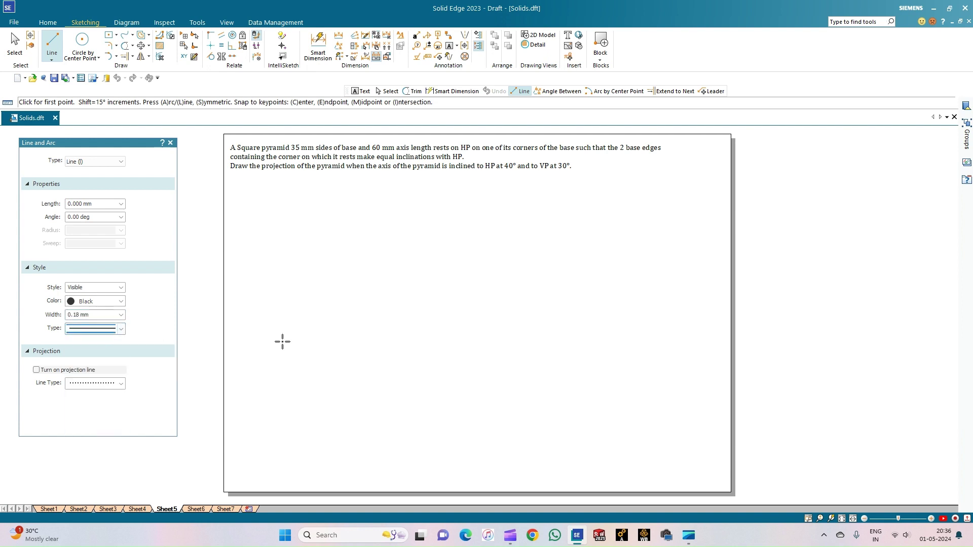
pyautogui.click(242, 359)
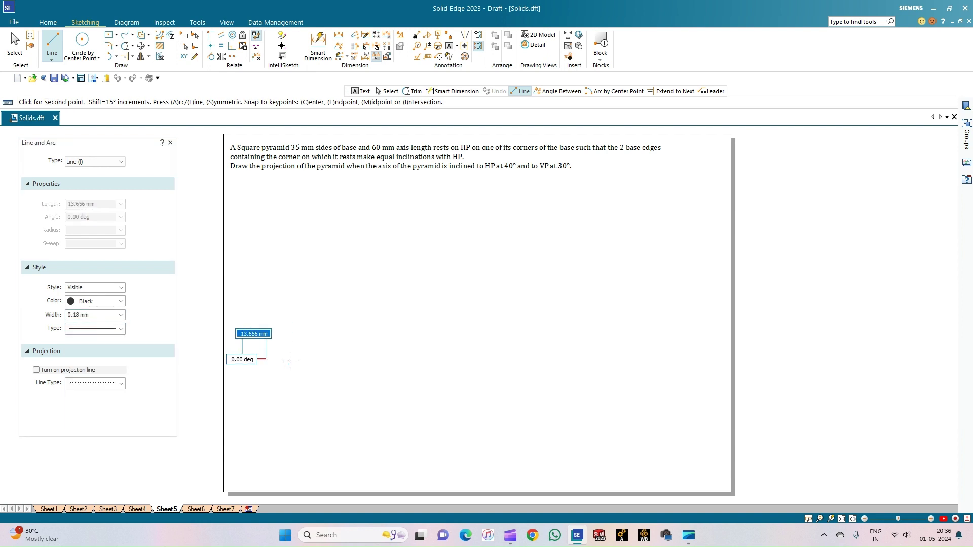
pyautogui.click(714, 359)
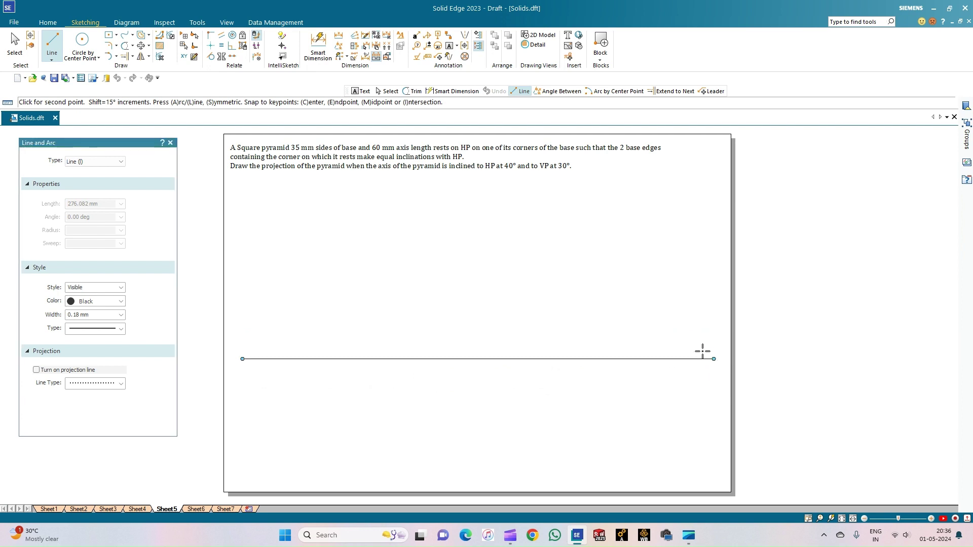
# Step: Label the reference line's ends X and Y, and add VP above and HP below it near the Y end
pyautogui.click(449, 46)
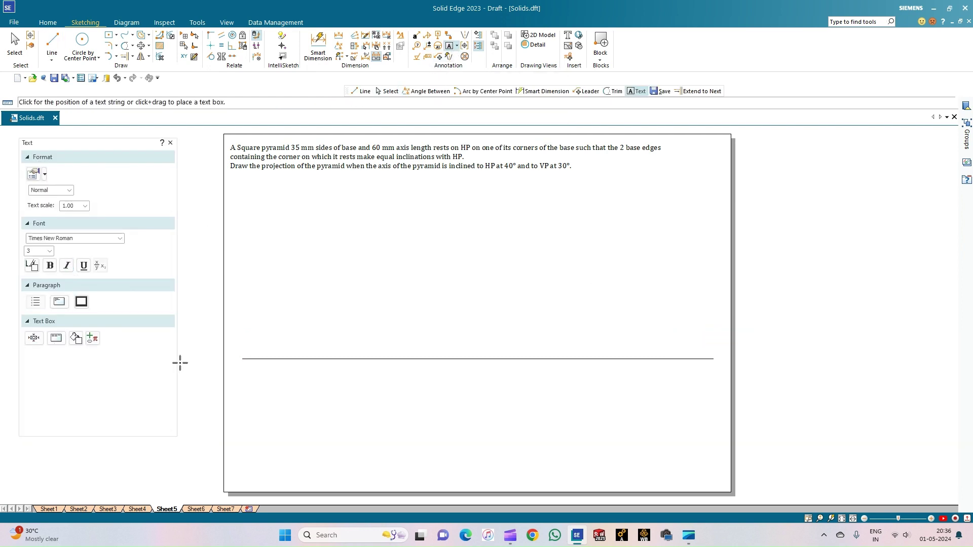
pyautogui.click(234, 353)
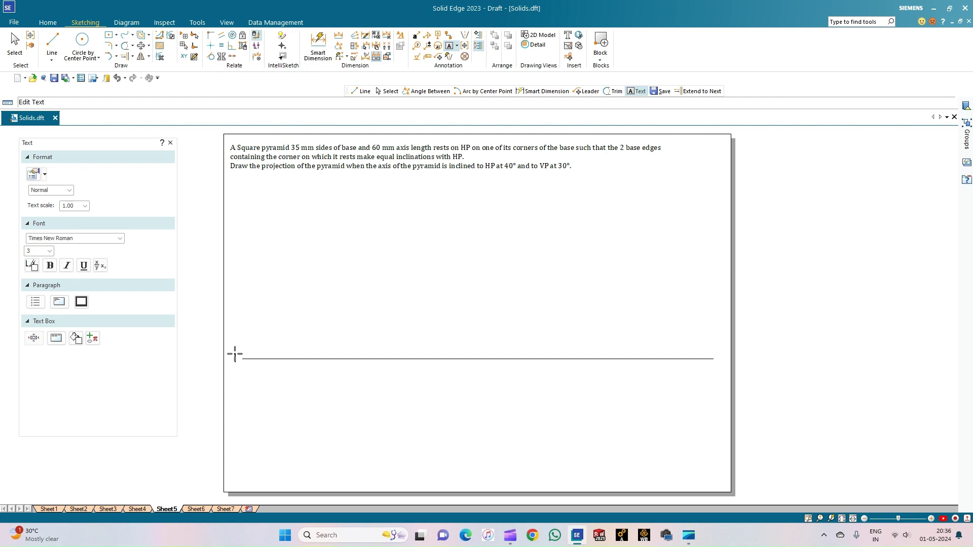
pyautogui.write('X')
pyautogui.click(717, 354)
pyautogui.write('Y')
pyautogui.click(690, 343)
pyautogui.write('VPHPl')
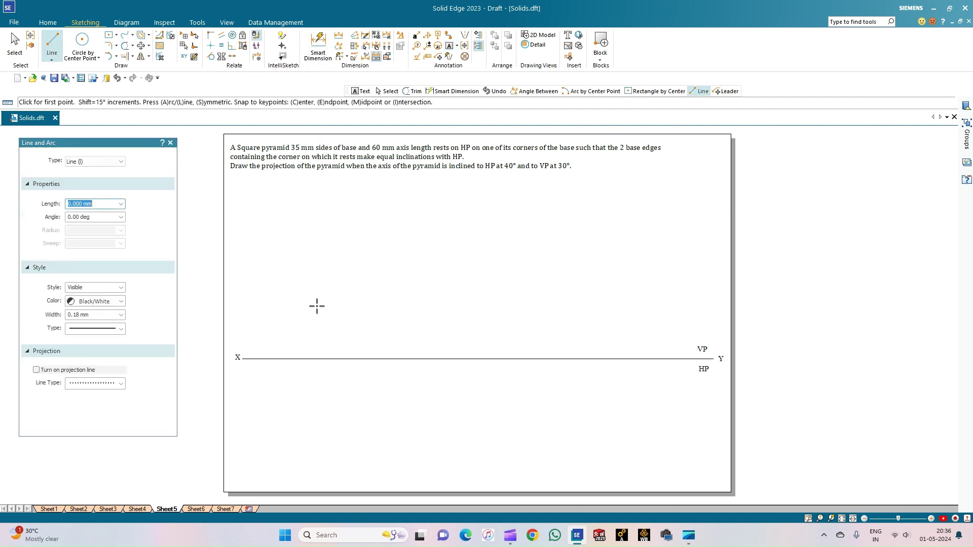
# Step: Draw a 35 mm vertical line downward below the reference line as the square's first side, using a continuous 0.50 mm wide line
pyautogui.click(121, 329)
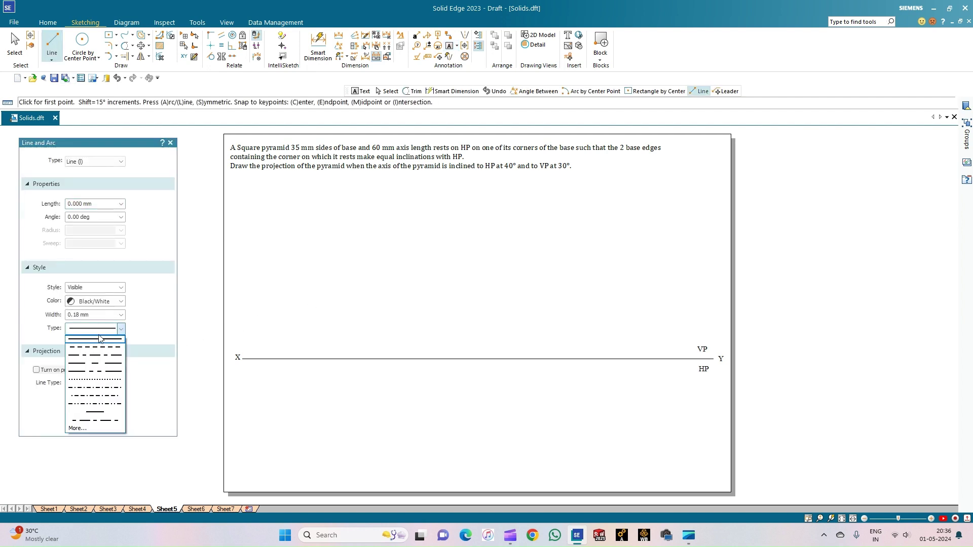
pyautogui.click(123, 322)
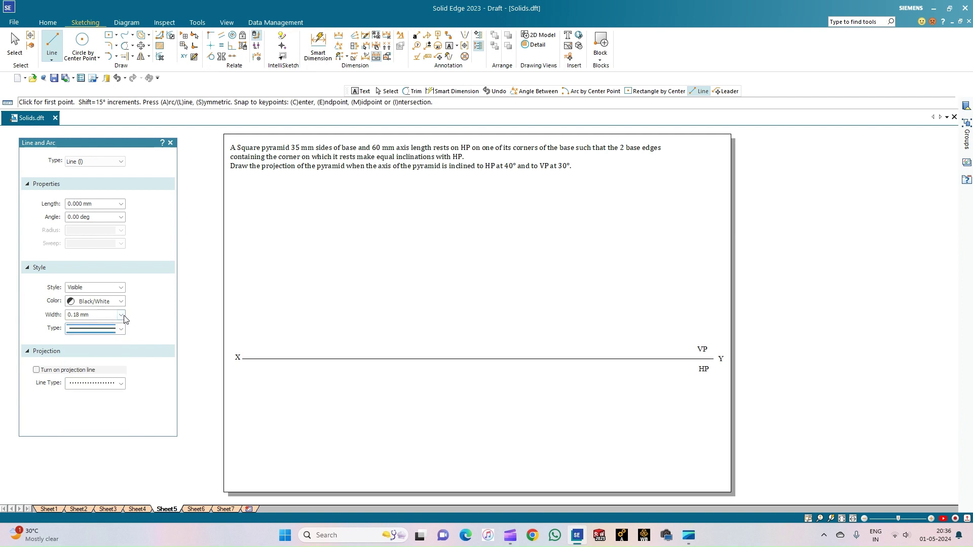
pyautogui.click(122, 315)
pyautogui.click(99, 358)
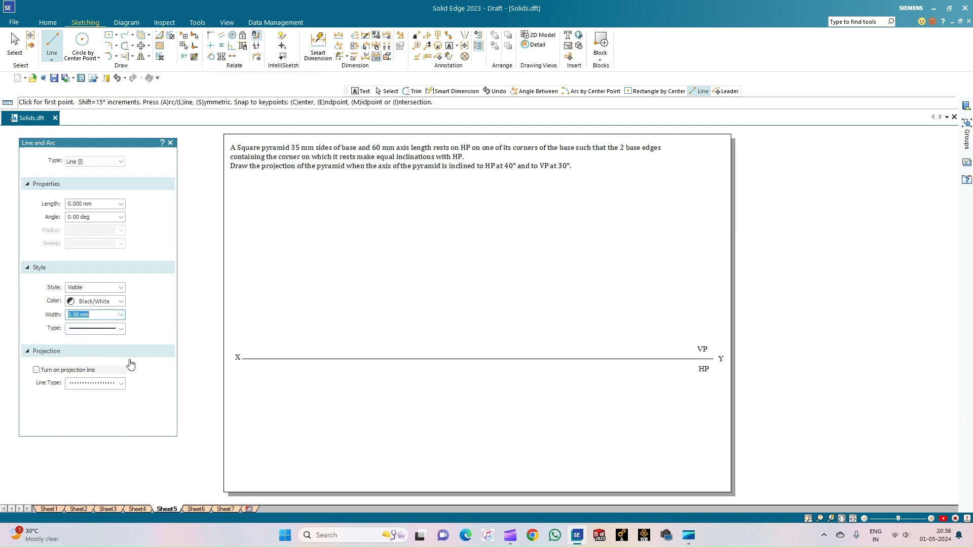
pyautogui.click(287, 399)
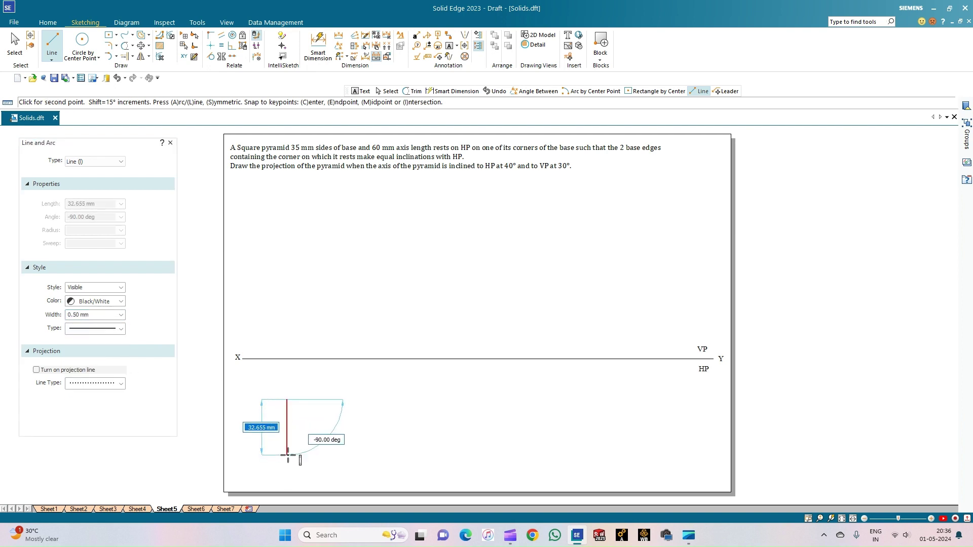
pyautogui.write('35')
pyautogui.press('Return')
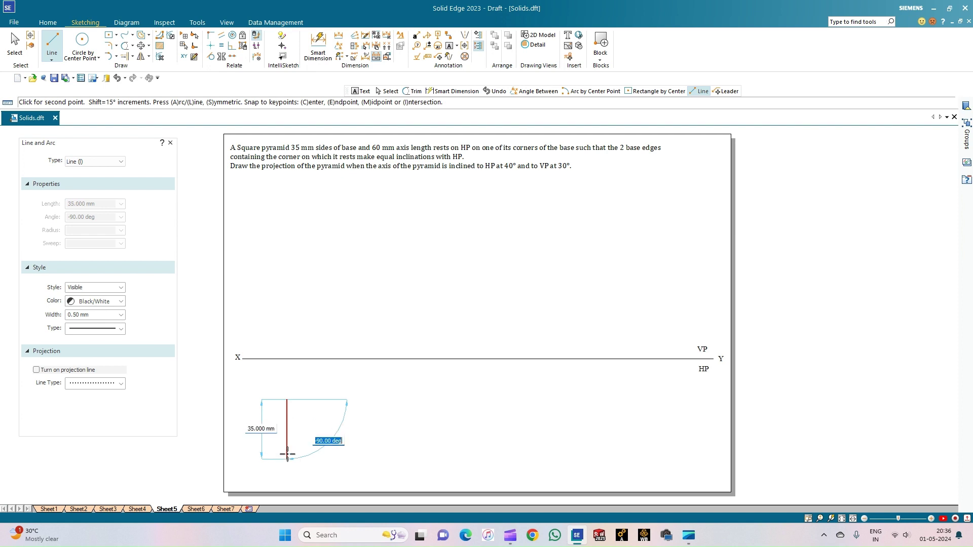
pyautogui.click(287, 453)
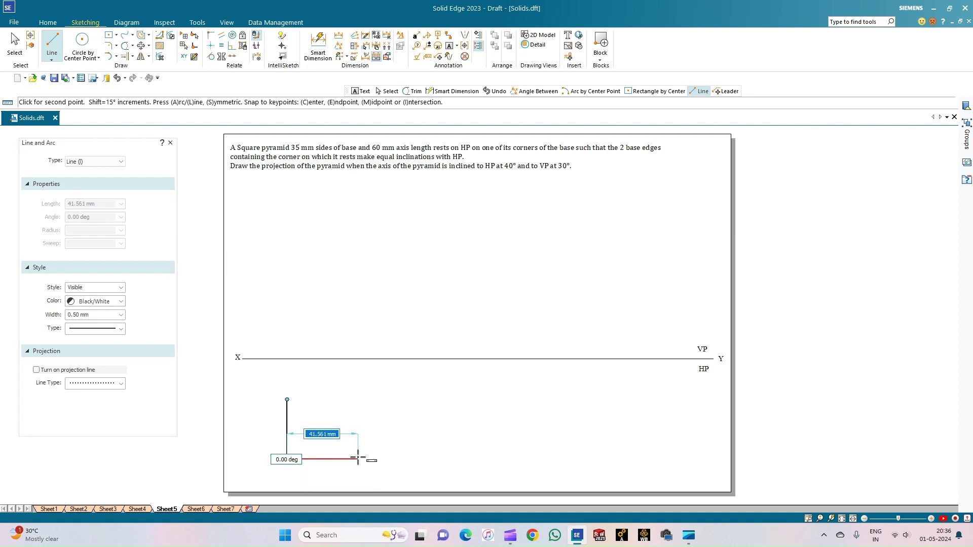
# Step: Complete the square base with the remaining three 35 mm sides, closing it at the starting corner
pyautogui.write('35')
pyautogui.press('Return')
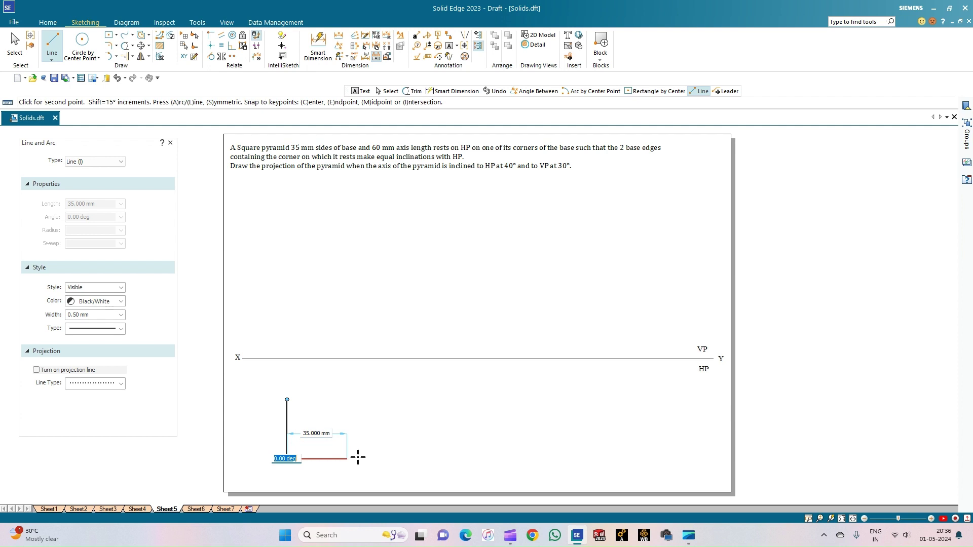
pyautogui.click(357, 458)
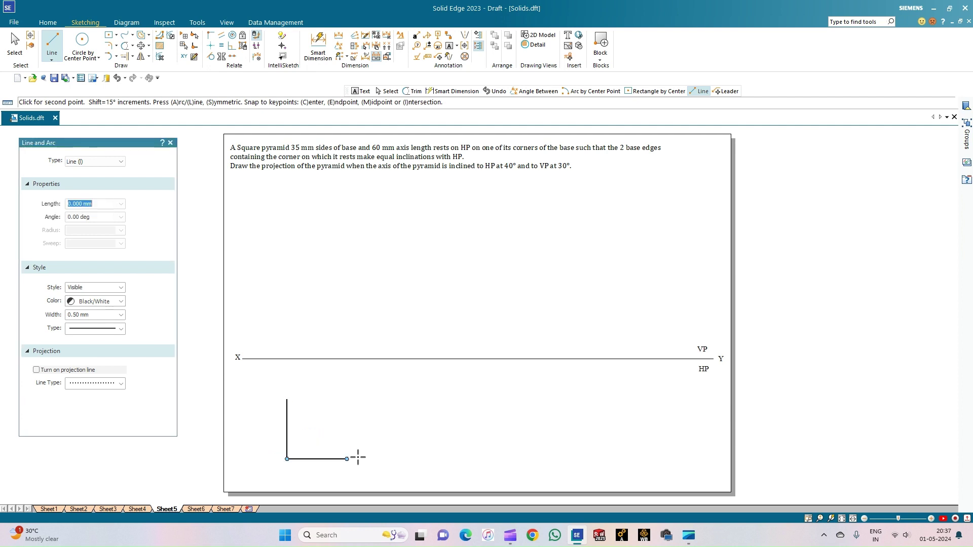
pyautogui.write('35')
pyautogui.press('Return')
pyautogui.click(346, 399)
pyautogui.click(287, 399)
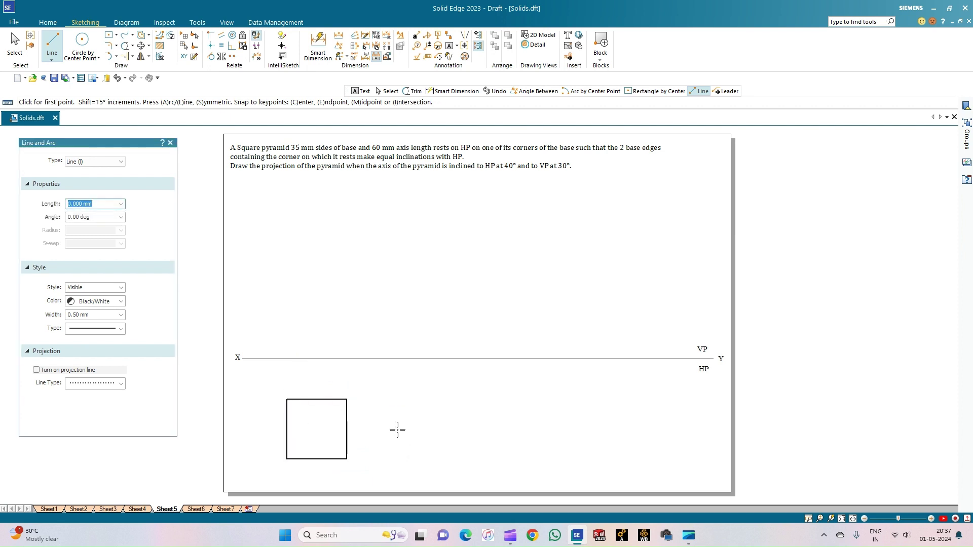
pyautogui.press('Escape')
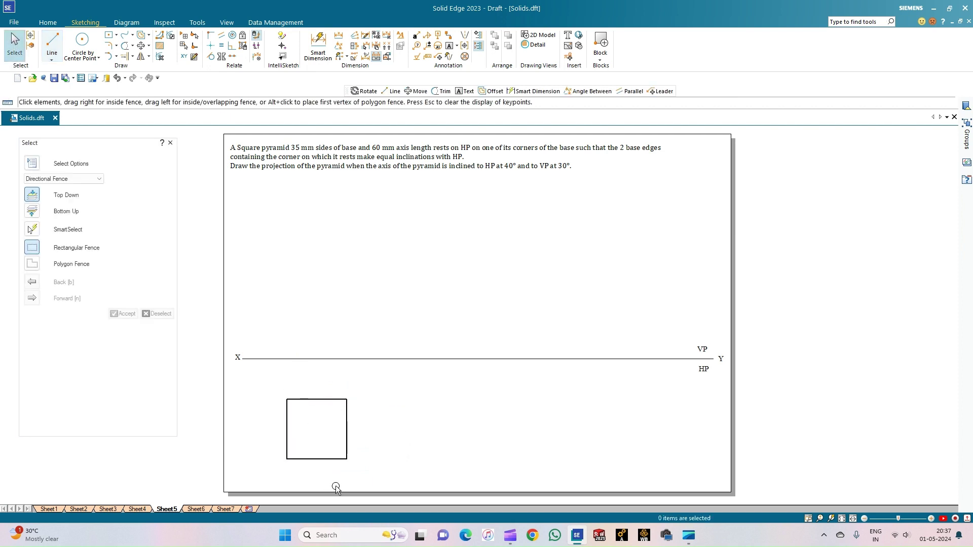
# Step: Rotate the whole square 45° about its upper-left corner so that its diagonals are horizontal and vertical
pyautogui.moveTo(277, 391); pyautogui.dragTo(368, 472)
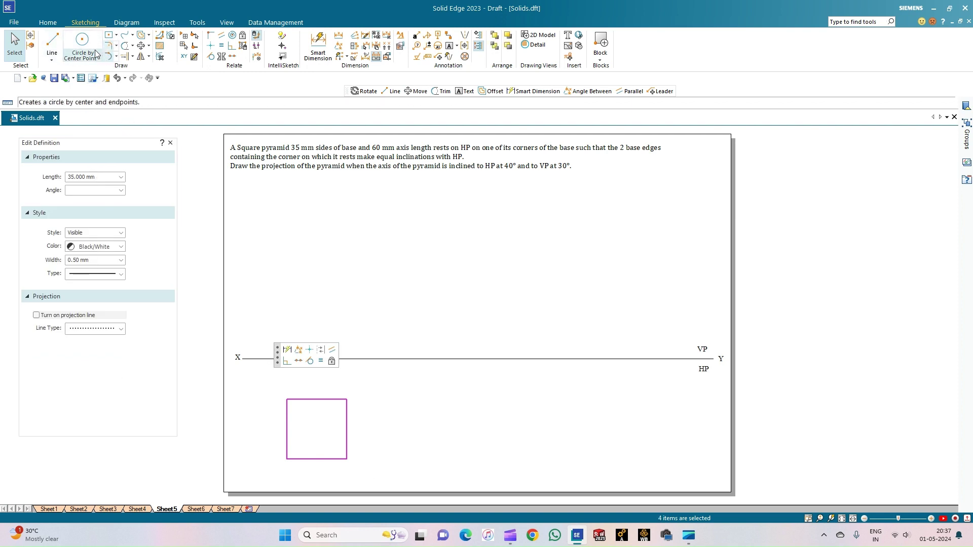
pyautogui.click(147, 49)
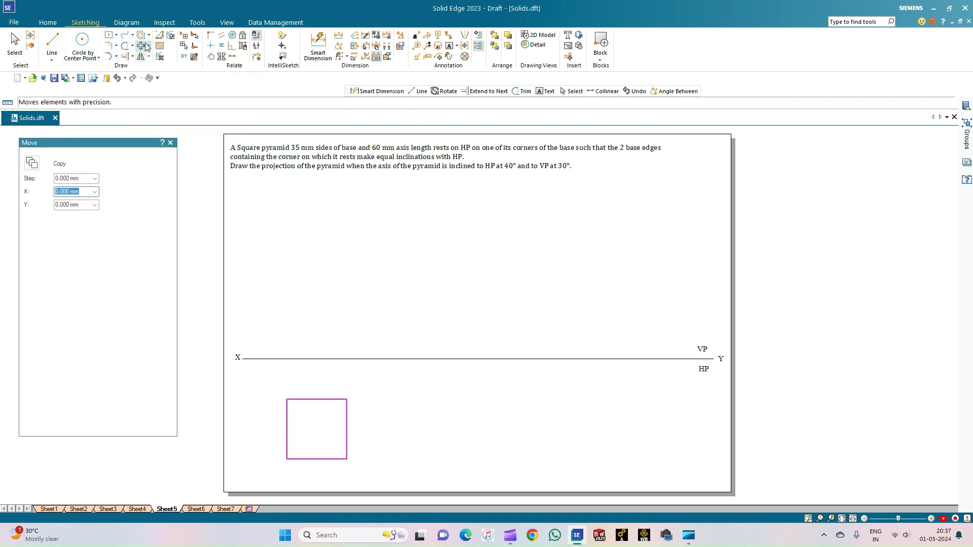
pyautogui.click(149, 46)
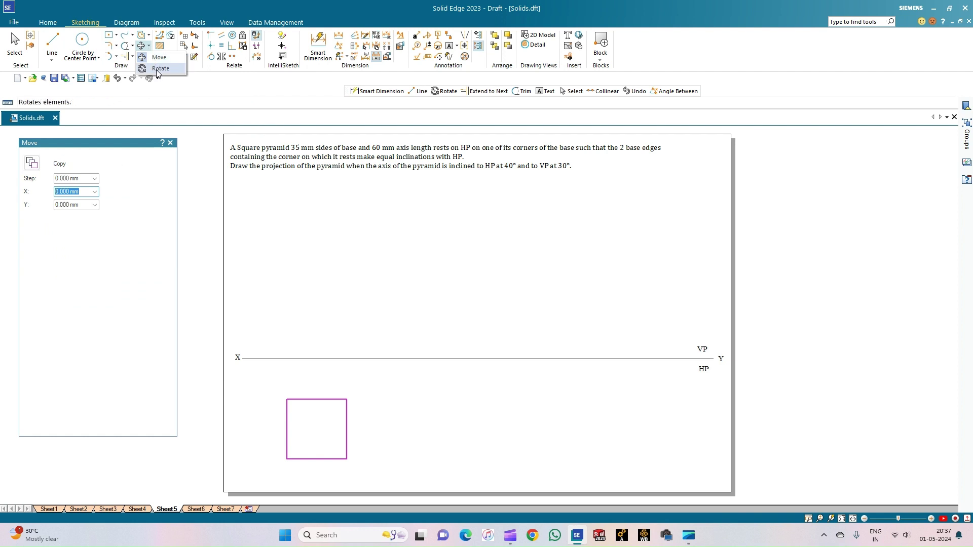
pyautogui.click(158, 71)
pyautogui.click(287, 399)
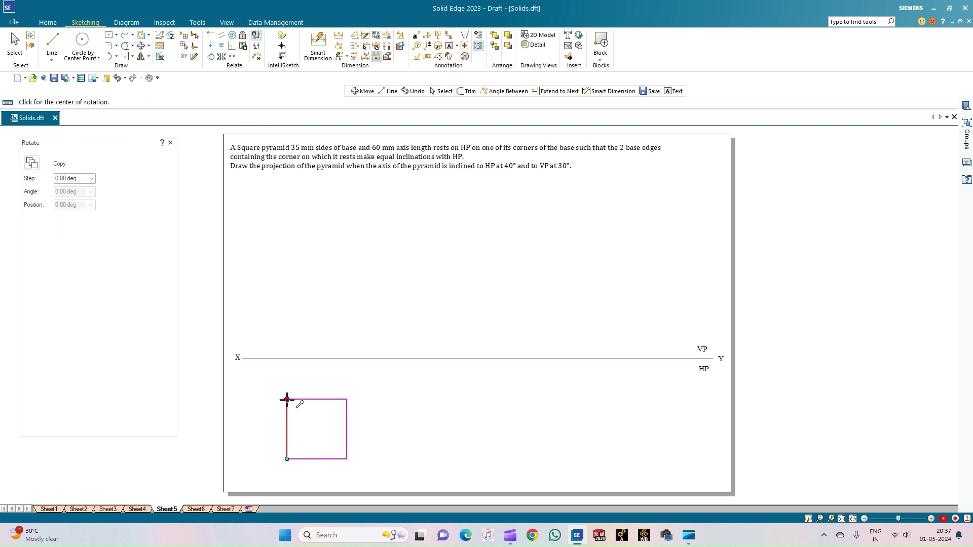
pyautogui.click(347, 459)
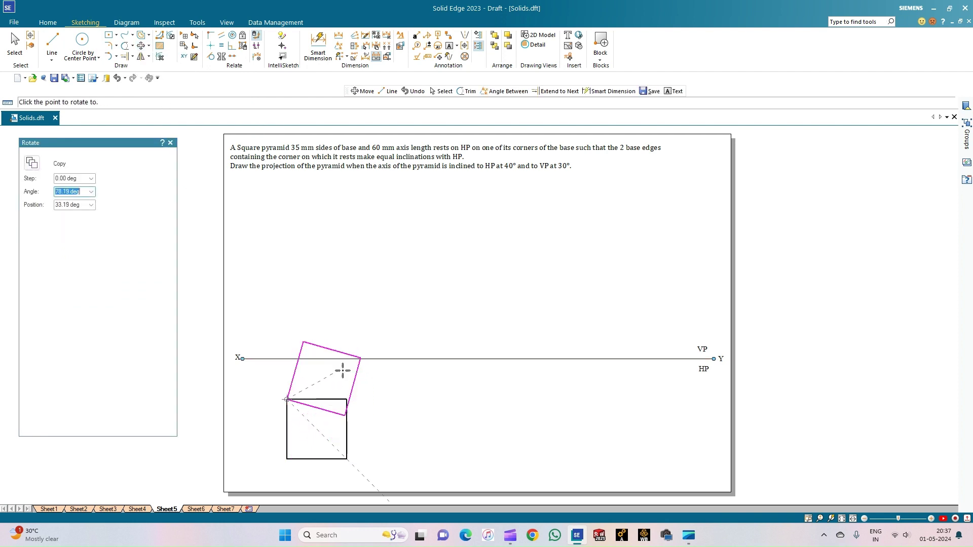
pyautogui.click(356, 401)
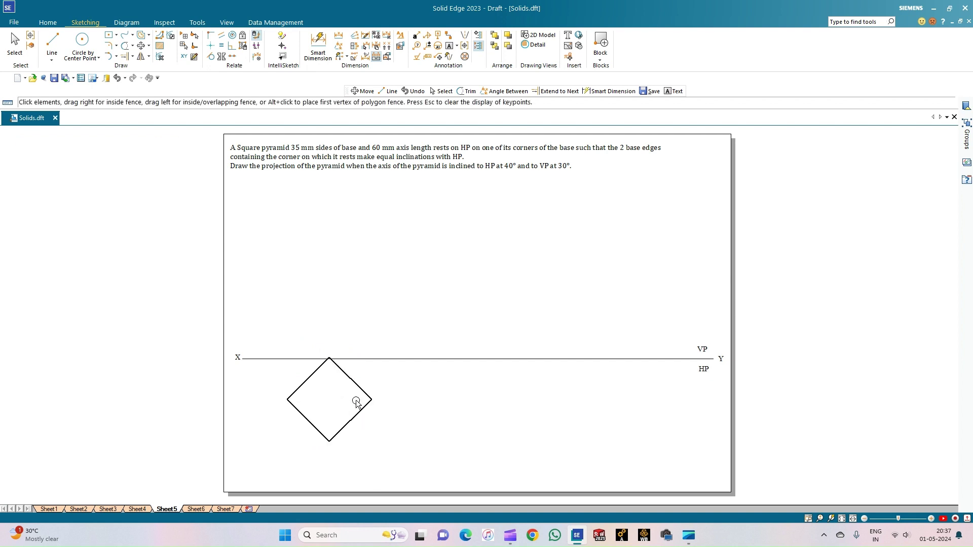
pyautogui.press('Escape')
# Step: Move the rotated square by its top corner down and toward the X end, clear of the XY line
pyautogui.click(141, 46)
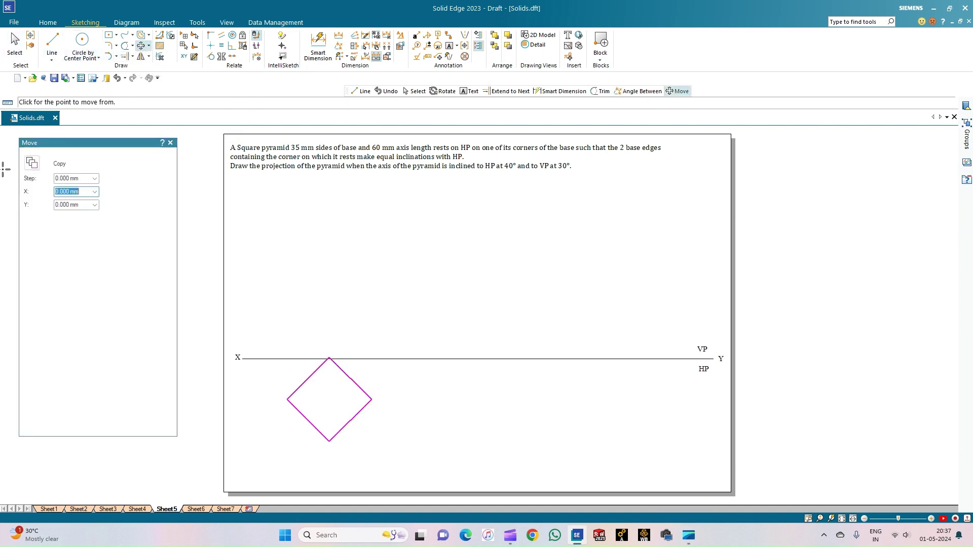
pyautogui.click(328, 358)
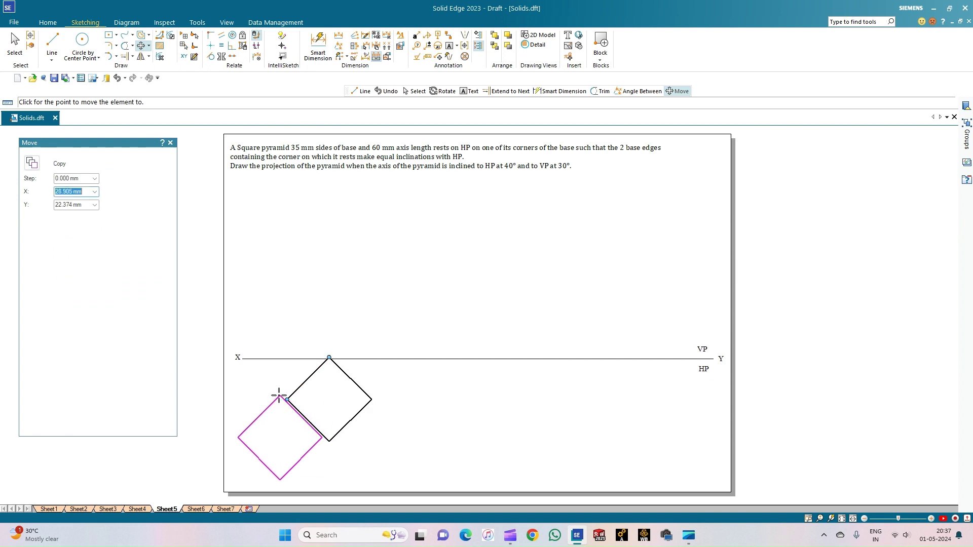
pyautogui.click(284, 390)
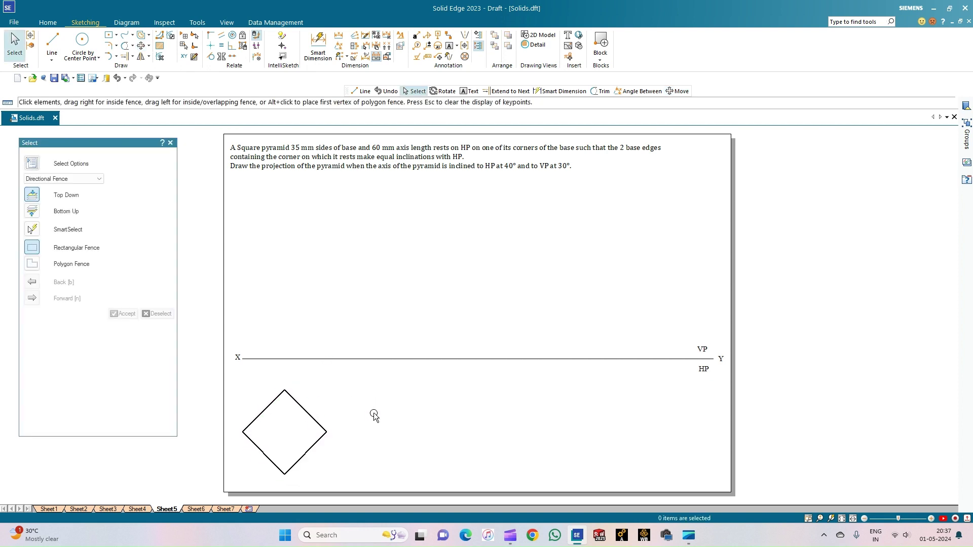
pyautogui.click(51, 42)
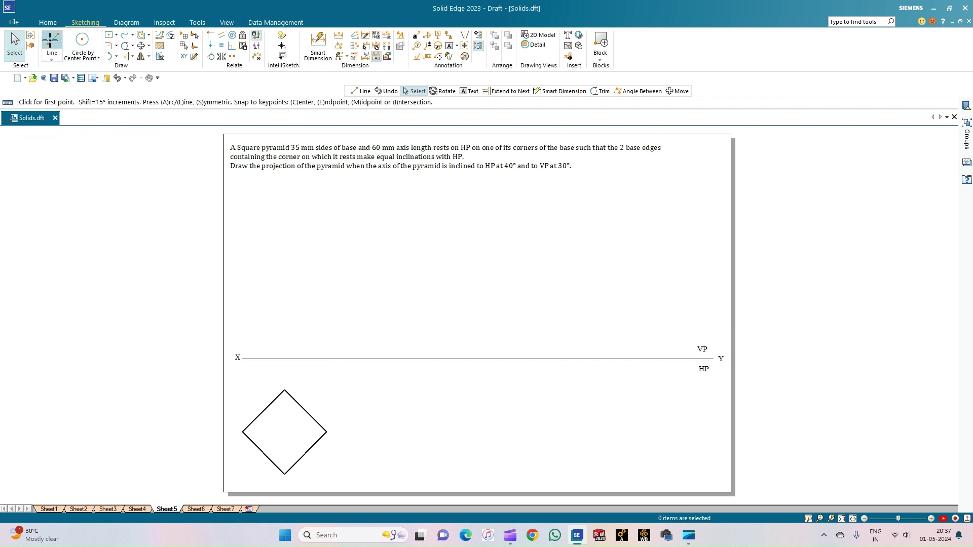
pyautogui.scroll(4, 275, 484)
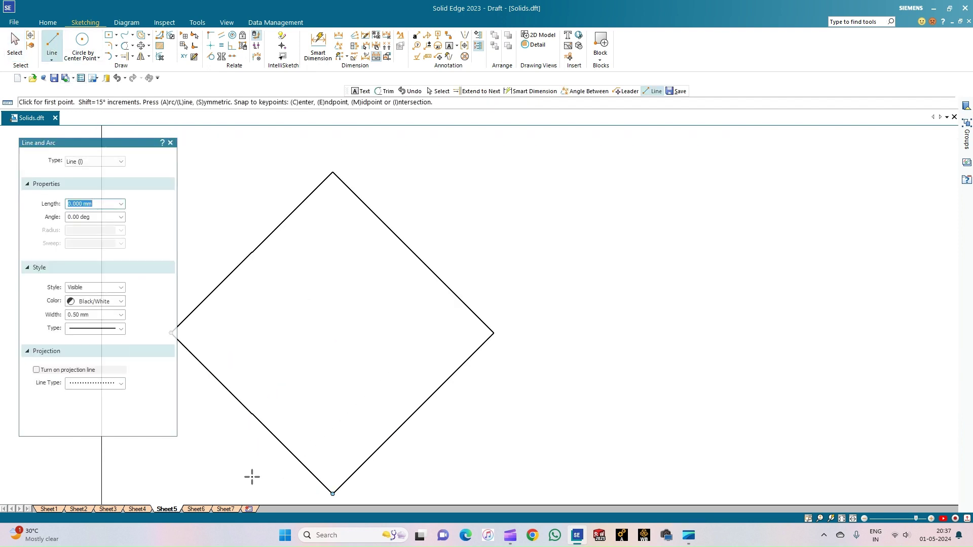
pyautogui.scroll(-2, 251, 477)
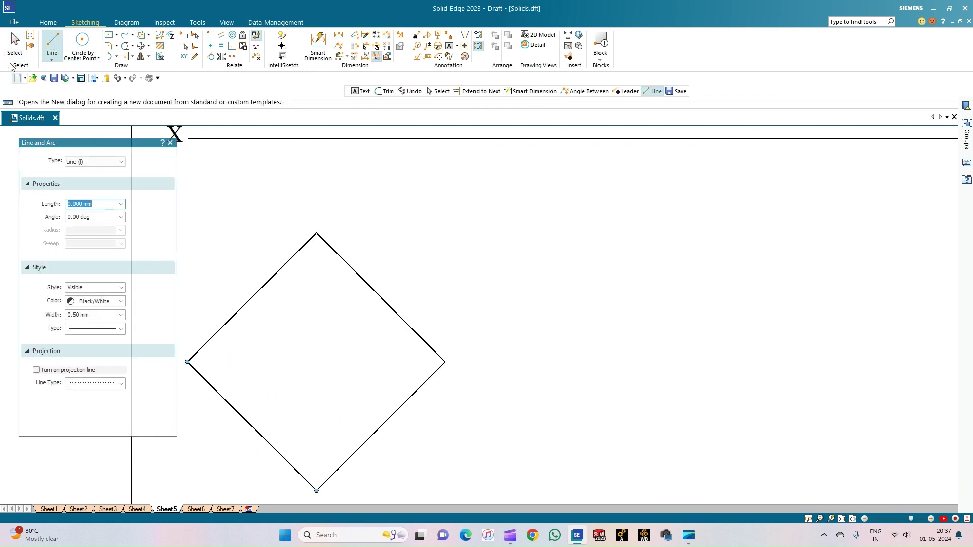
pyautogui.press('Escape')
# Step: Inspect the length and angle of each of the rotated square's four edges
pyautogui.click(389, 420)
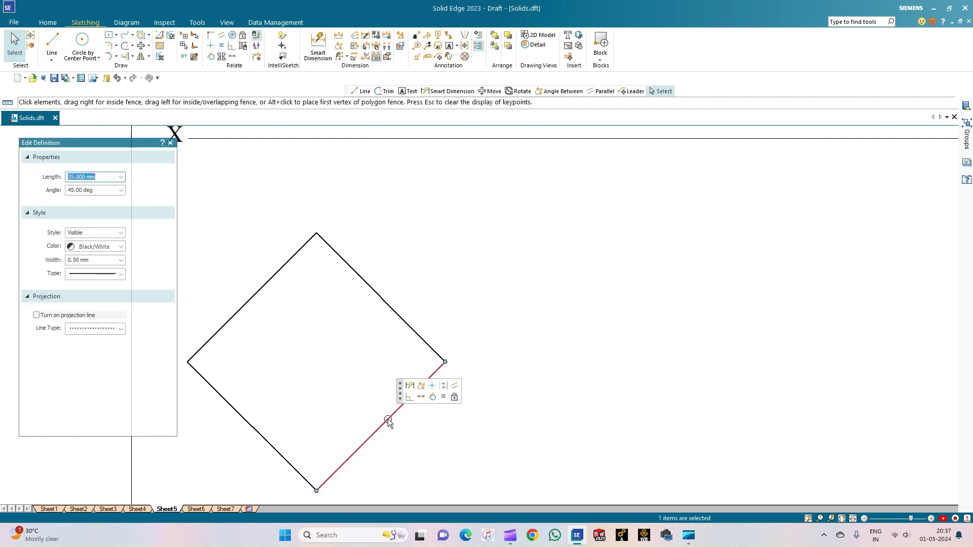
pyautogui.click(254, 430)
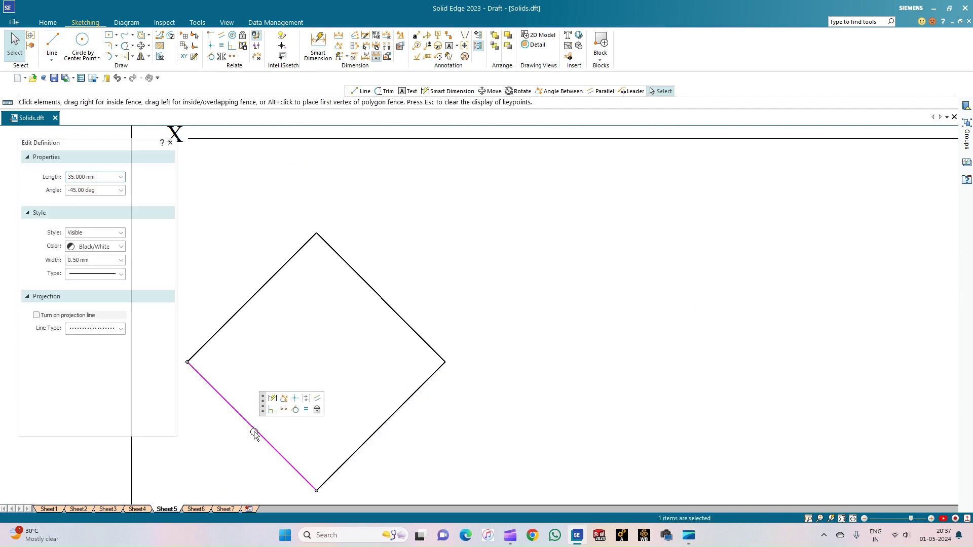
pyautogui.scroll(-1, 284, 454)
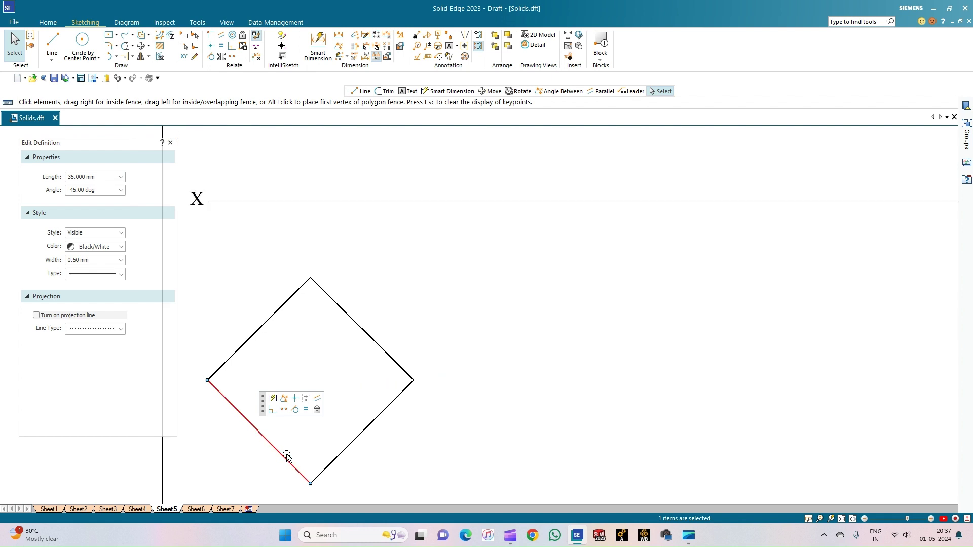
pyautogui.click(252, 340)
pyautogui.click(364, 331)
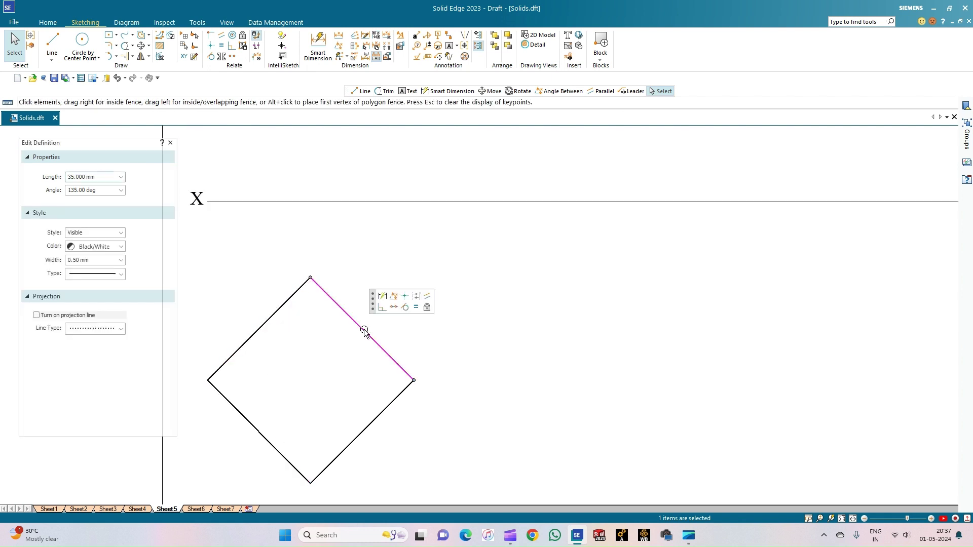
# Step: Draw the vertical and horizontal diagonals of the rotated square by joining its opposite corners
pyautogui.scroll(-3, 370, 413)
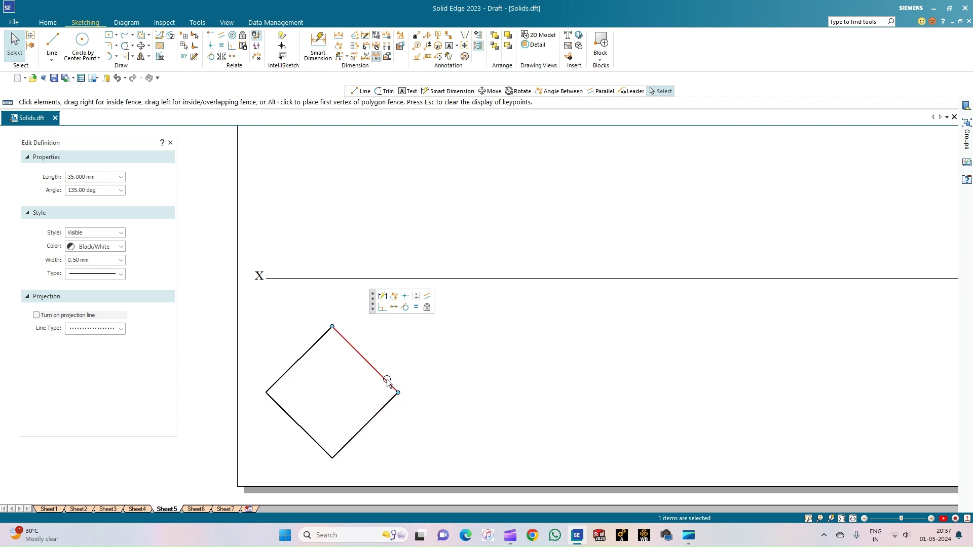
pyautogui.press('Escape')
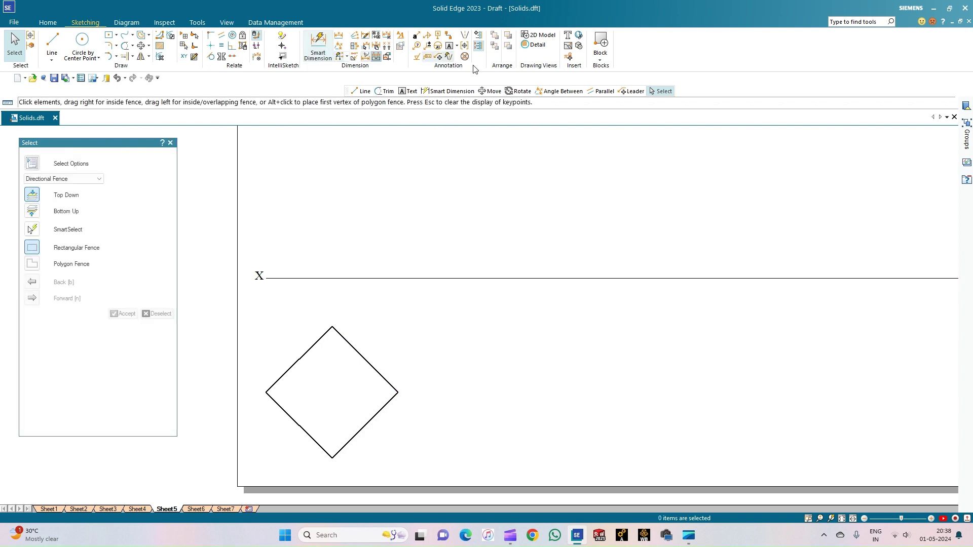
pyautogui.click(52, 41)
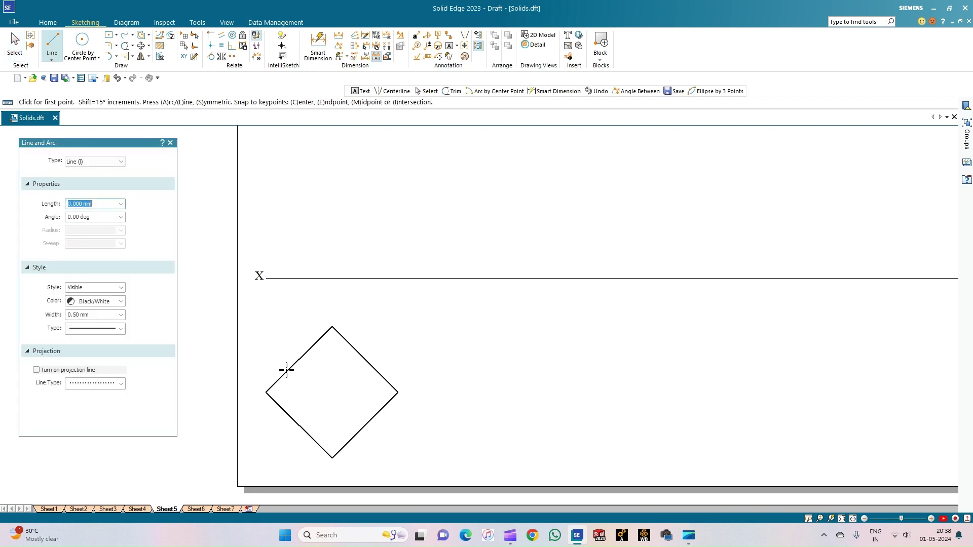
pyautogui.click(332, 327)
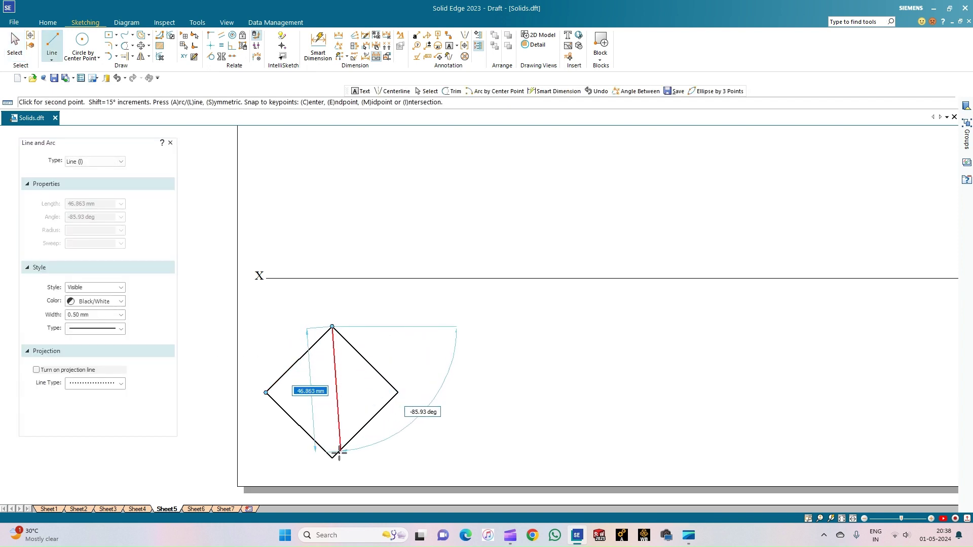
pyautogui.click(332, 458)
pyautogui.rightClick(254, 399)
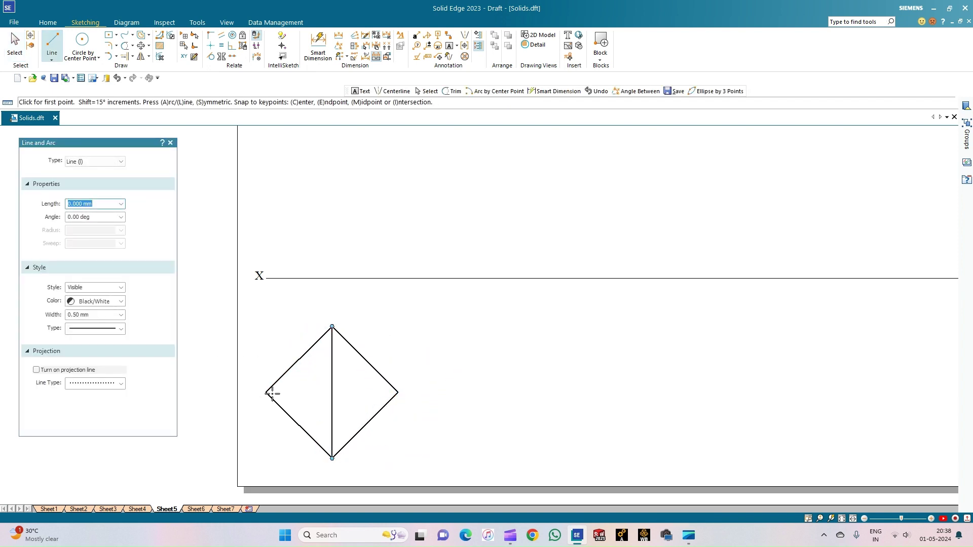
pyautogui.click(266, 393)
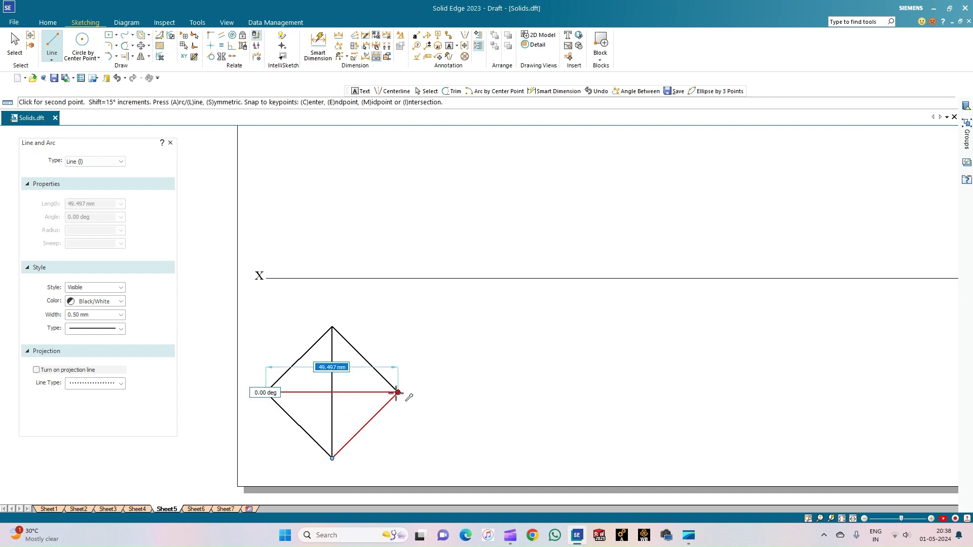
pyautogui.click(398, 393)
pyautogui.rightClick(432, 427)
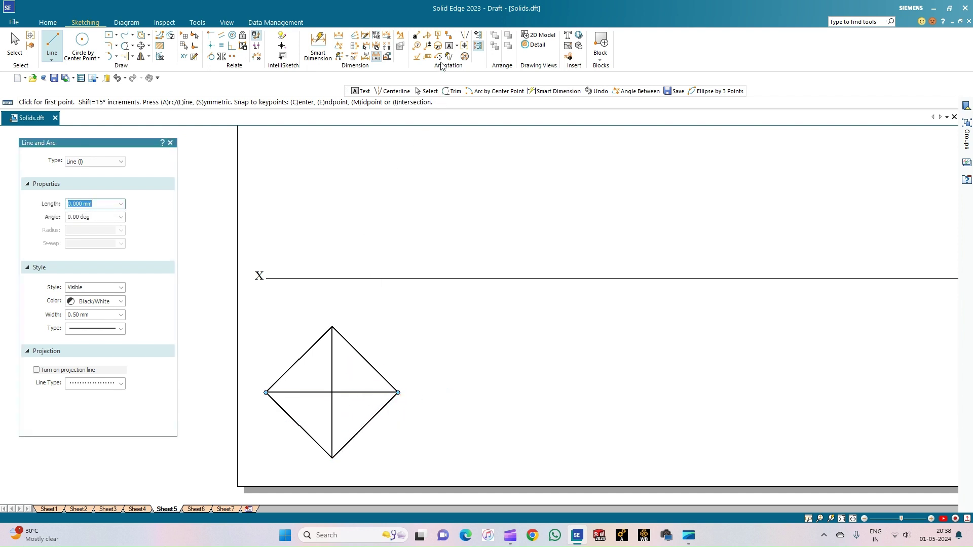
# Step: Label the square's right, bottom, left and top corners a, b, c and d, and its centre o and [o1]
pyautogui.click(449, 45)
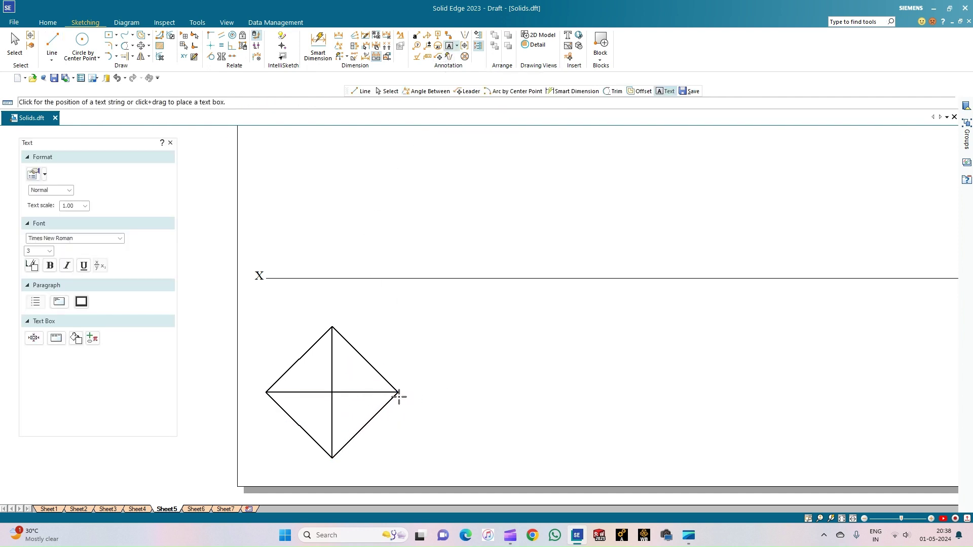
pyautogui.click(399, 397)
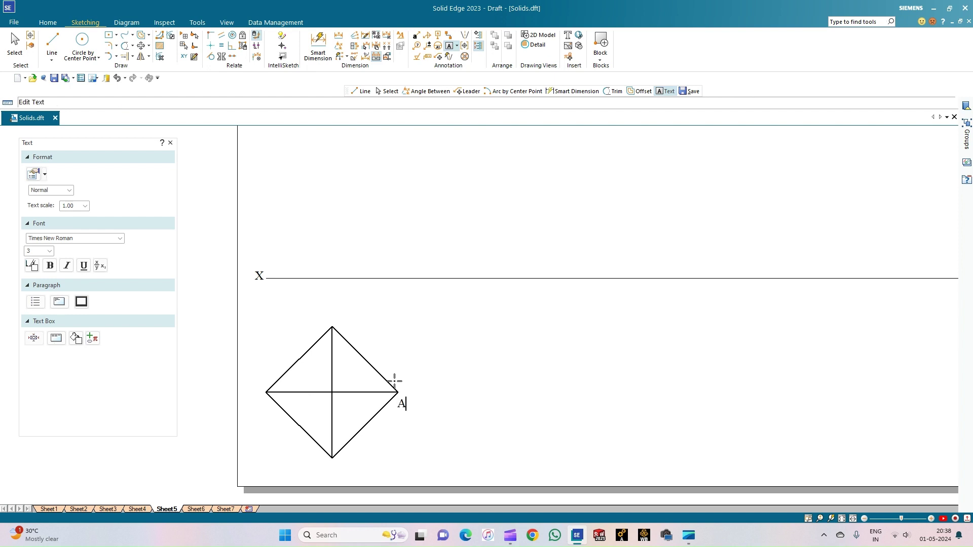
pyautogui.write('A')
pyautogui.press('BackSpace')
pyautogui.write('a')
pyautogui.click(321, 306)
pyautogui.click(320, 317)
pyautogui.click(321, 375)
pyautogui.write('o')
pyautogui.click(315, 399)
pyautogui.click(315, 400)
# Step: Move the label o below the horizontal diagonal, just right of the centre and beside [o1]
pyautogui.press('Escape')
pyautogui.click(333, 411)
pyautogui.moveTo(322, 406); pyautogui.dragTo(319, 394)
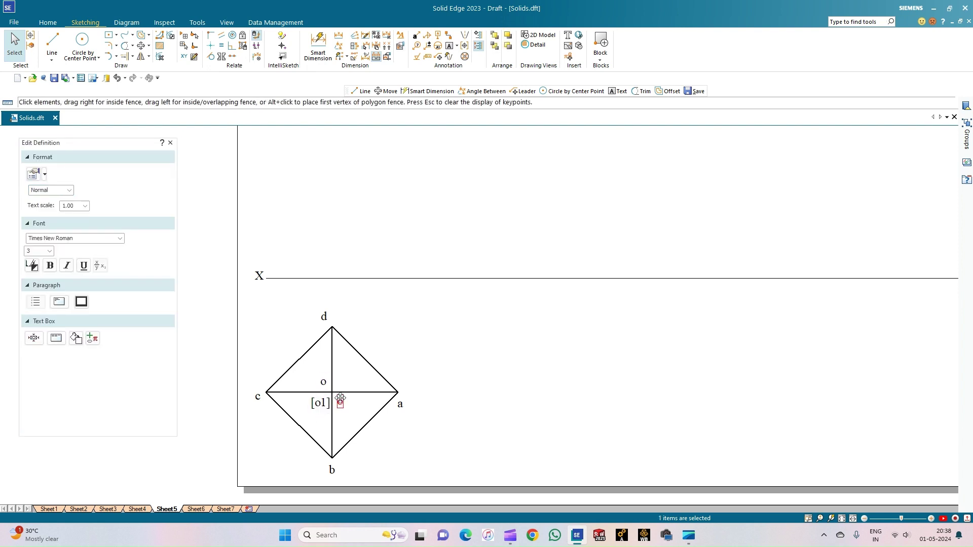
pyautogui.click(351, 416)
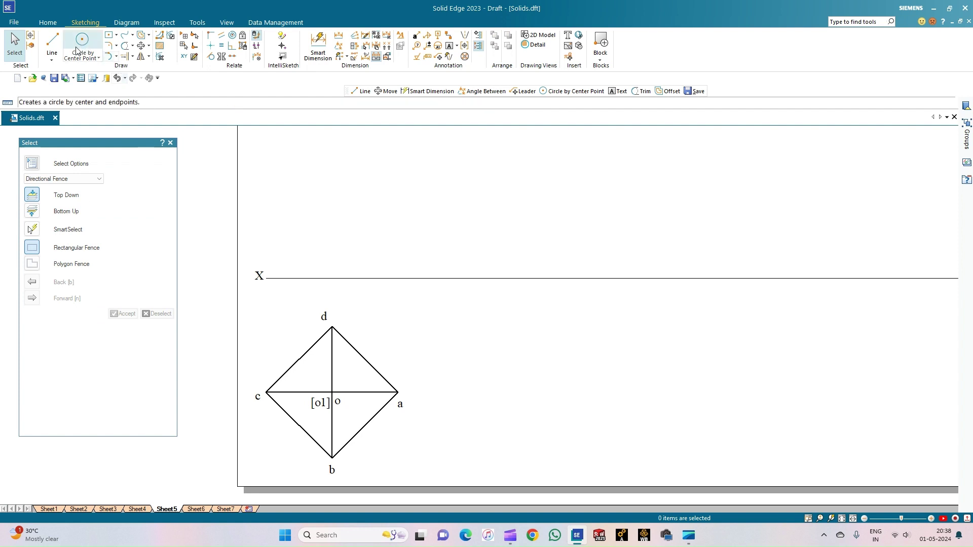
# Step: Draw 0.13 mm wide vertical projectors from corners a, d and c up to the XY line
pyautogui.click(51, 43)
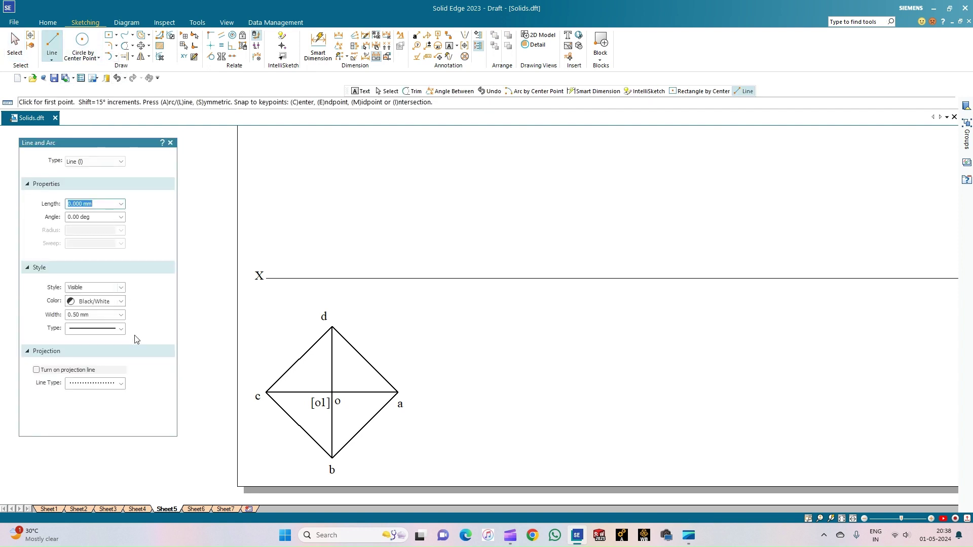
pyautogui.click(121, 316)
pyautogui.click(98, 320)
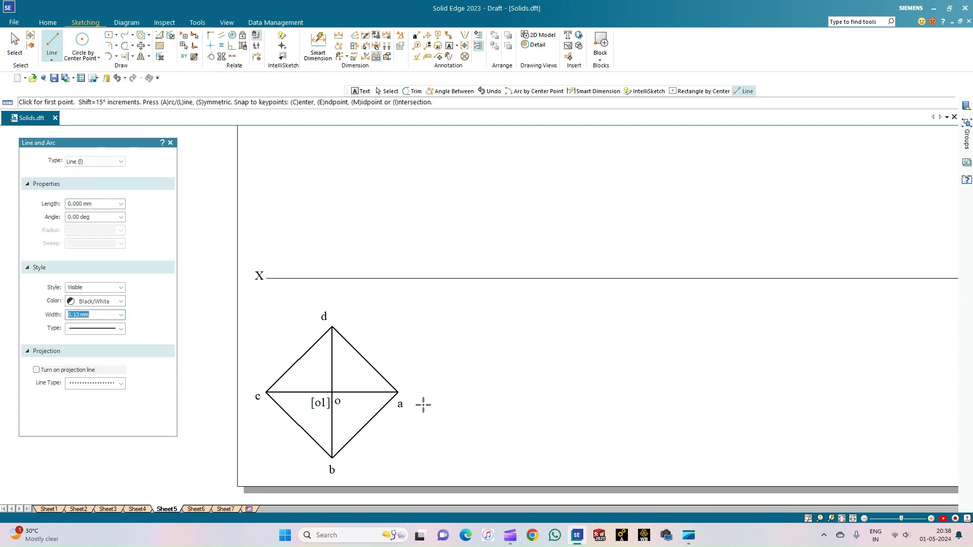
pyautogui.click(398, 391)
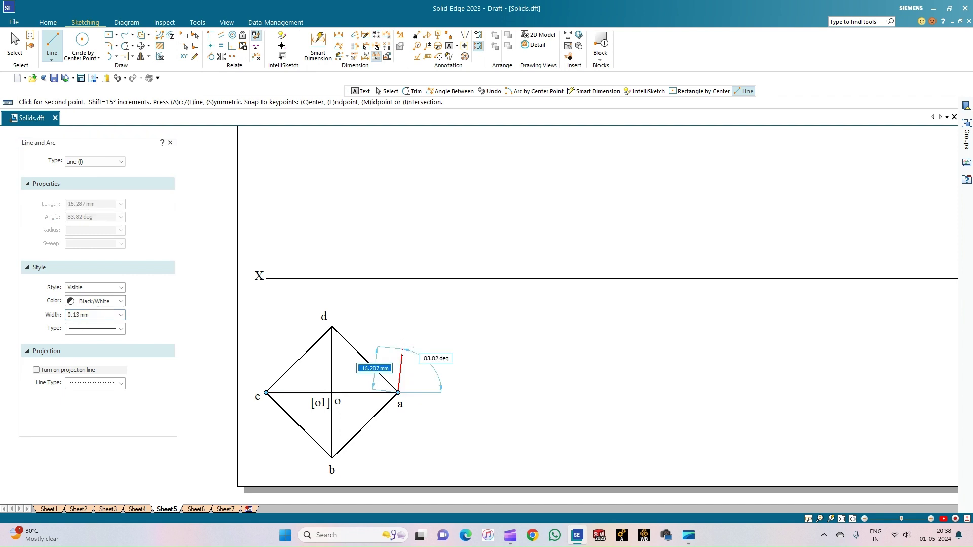
pyautogui.click(397, 278)
pyautogui.rightClick(453, 313)
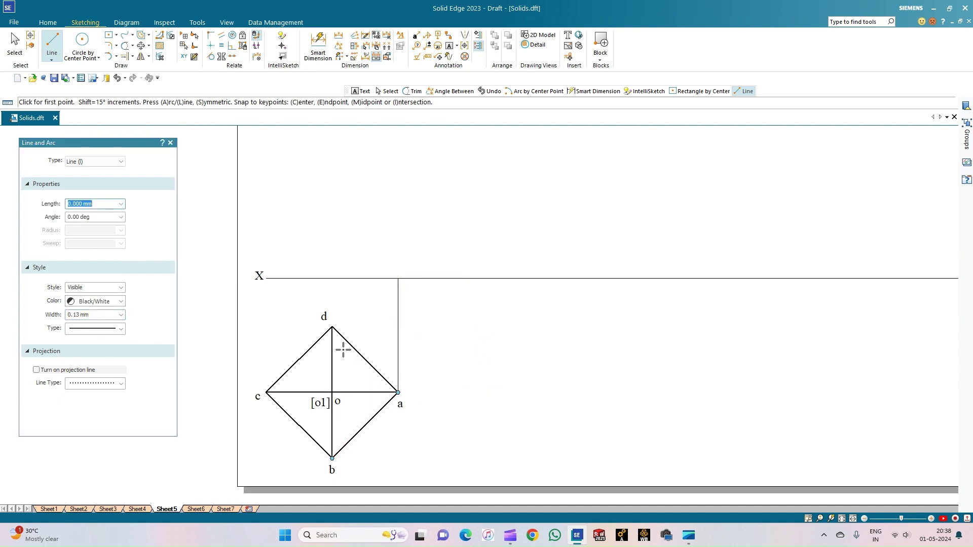
pyautogui.click(332, 278)
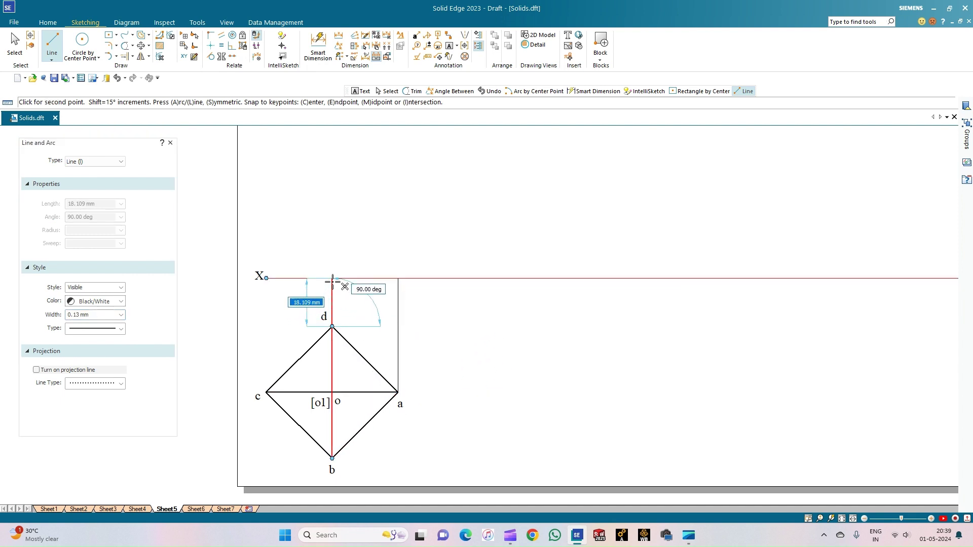
pyautogui.rightClick(357, 312)
pyautogui.click(265, 392)
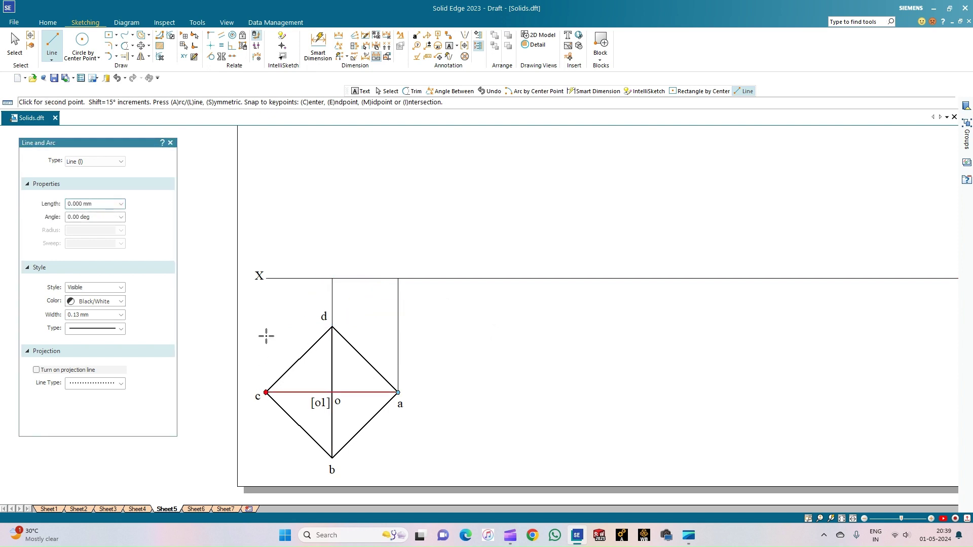
pyautogui.click(268, 278)
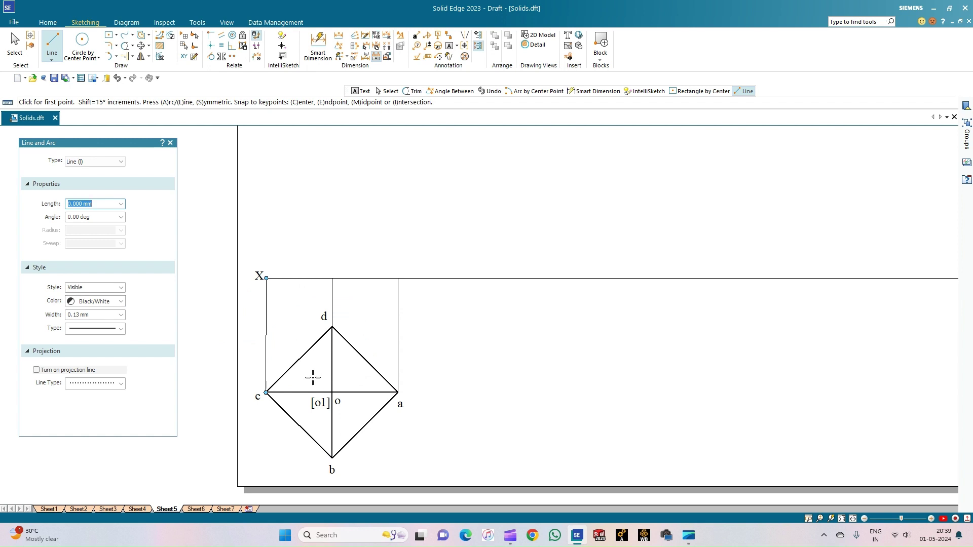
pyautogui.press('Escape')
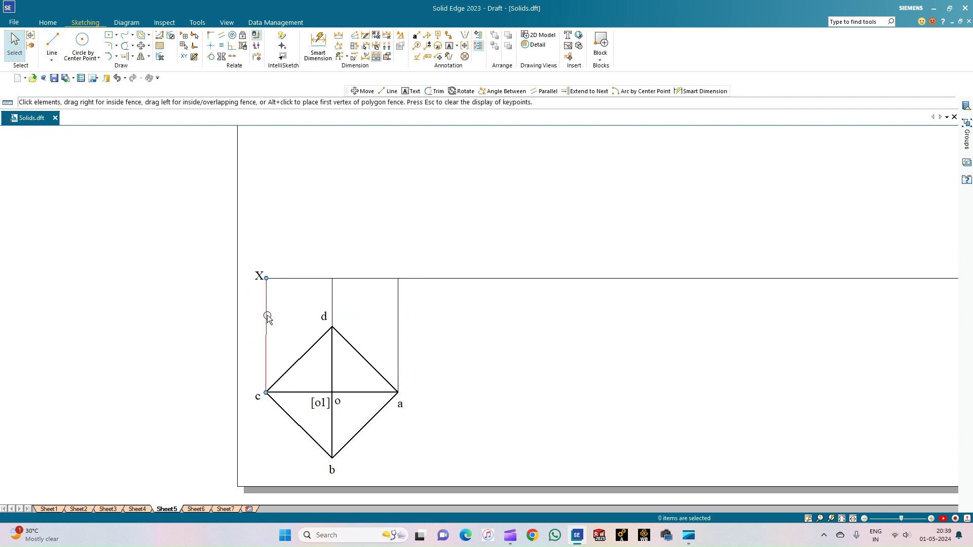
# Step: Set the angle of the projector from corner c to 90 degrees
pyautogui.click(268, 318)
pyautogui.click(98, 192)
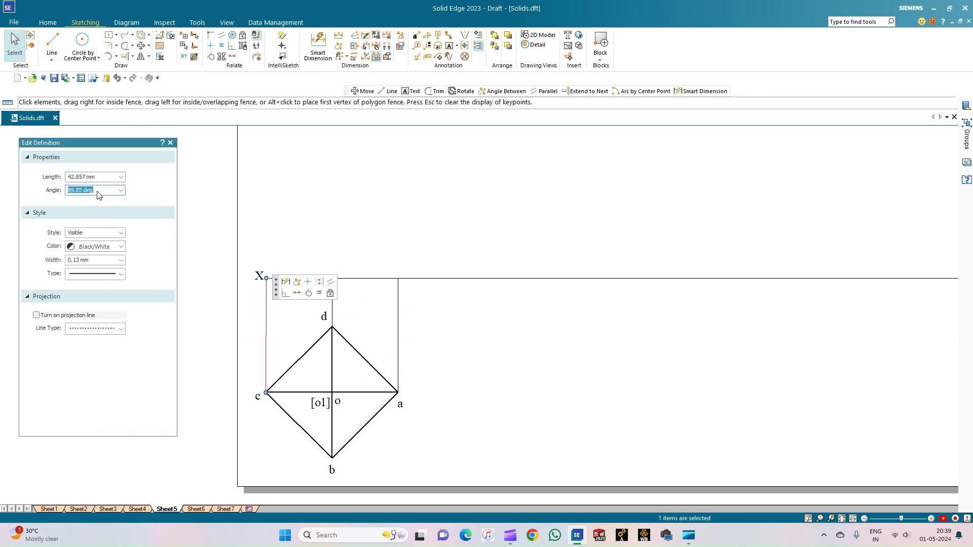
pyautogui.write('90')
pyautogui.press('Return')
pyautogui.write('-')
pyautogui.press('Return')
pyautogui.write('90')
pyautogui.press('Tab')
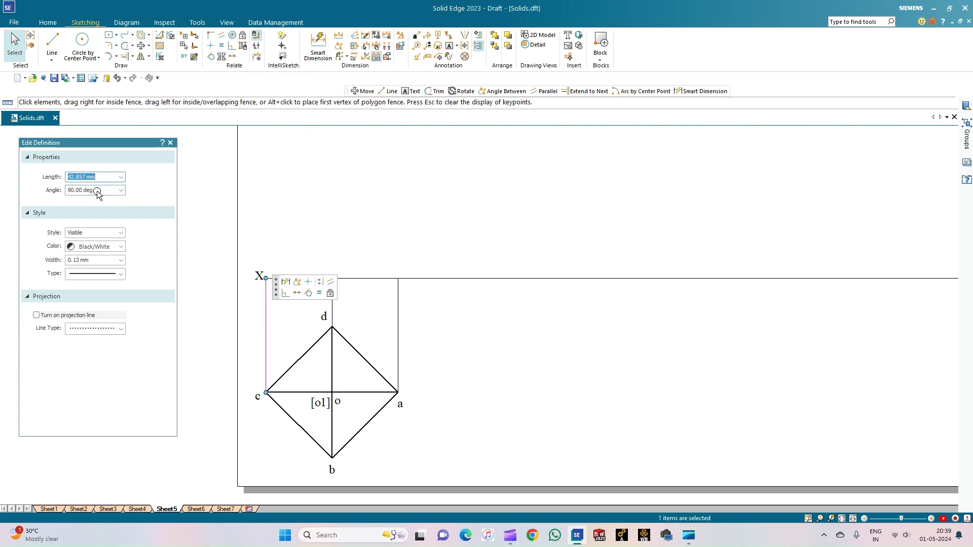
pyautogui.click(499, 374)
# Step: Examine where the projector from corner c meets the XY line at the X end
pyautogui.scroll(3, 339, 306)
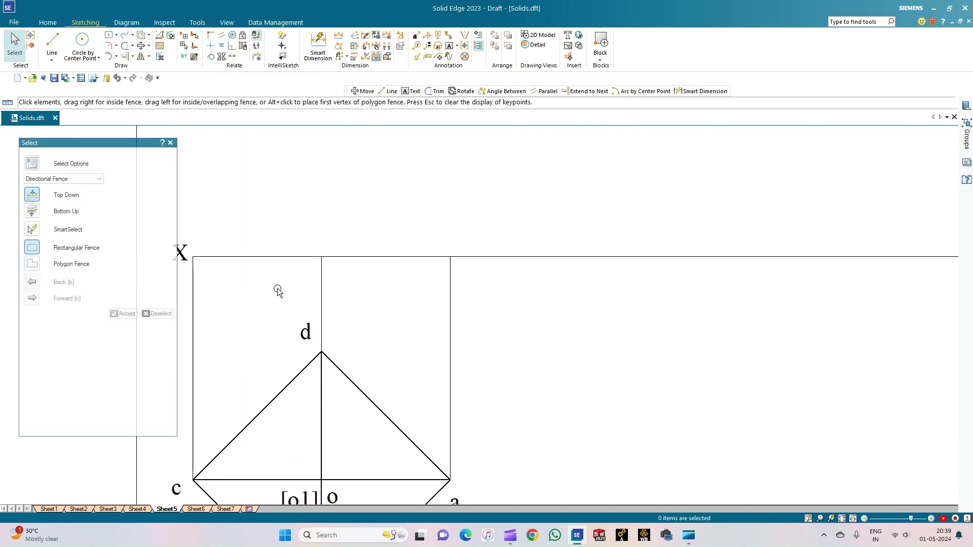
pyautogui.scroll(3, 202, 261)
pyautogui.scroll(-3, 214, 308)
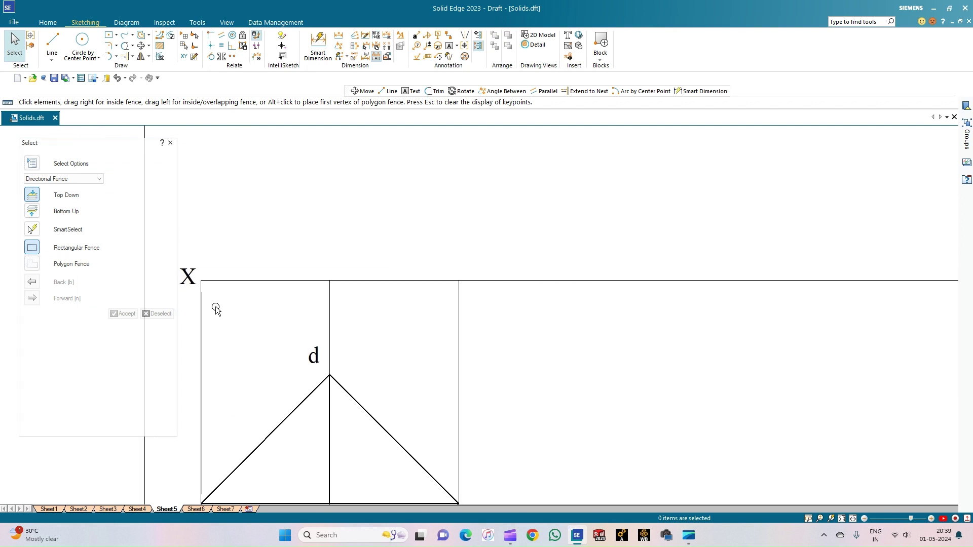
pyautogui.scroll(4, 218, 296)
pyautogui.scroll(-4, 228, 314)
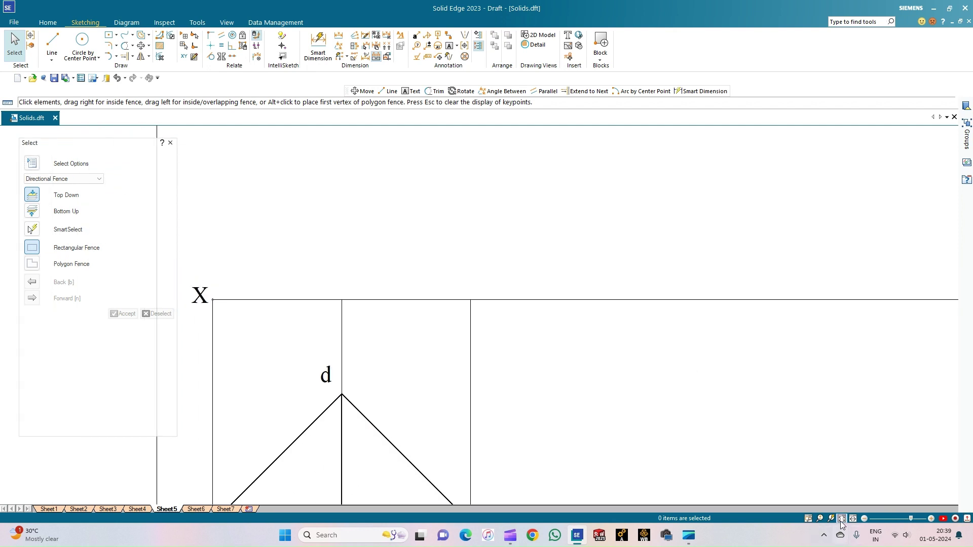
pyautogui.hotkey('ctrl', 'shift', 'f')
pyautogui.scroll(3, 280, 351)
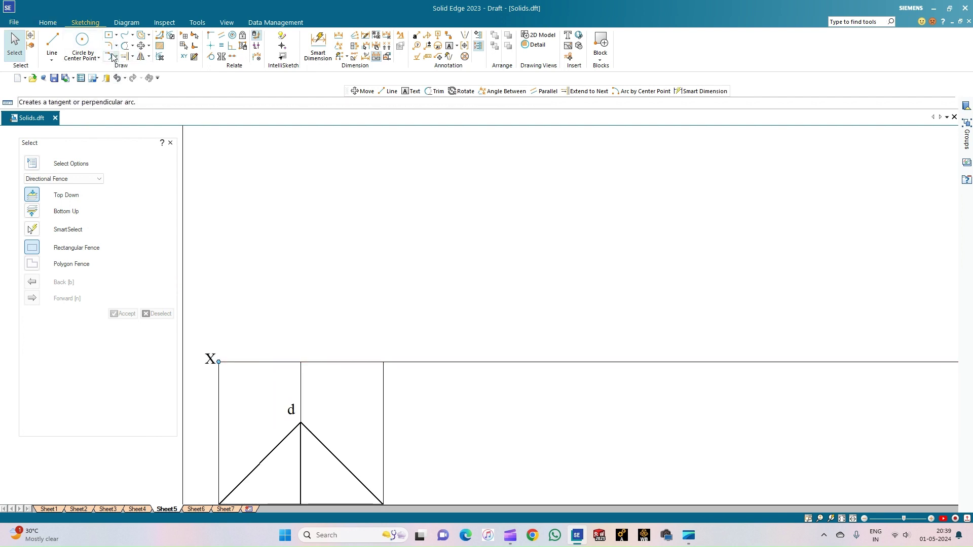
# Step: Draw the base's front view on the XY line in 0.50 mm wide lines, from c's projector through d's projector to a's projector
pyautogui.click(54, 41)
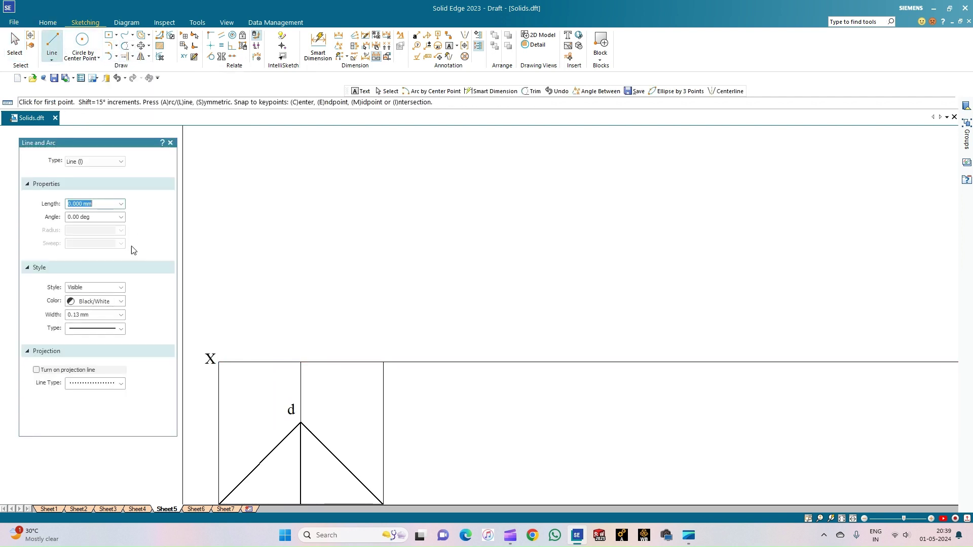
pyautogui.click(121, 316)
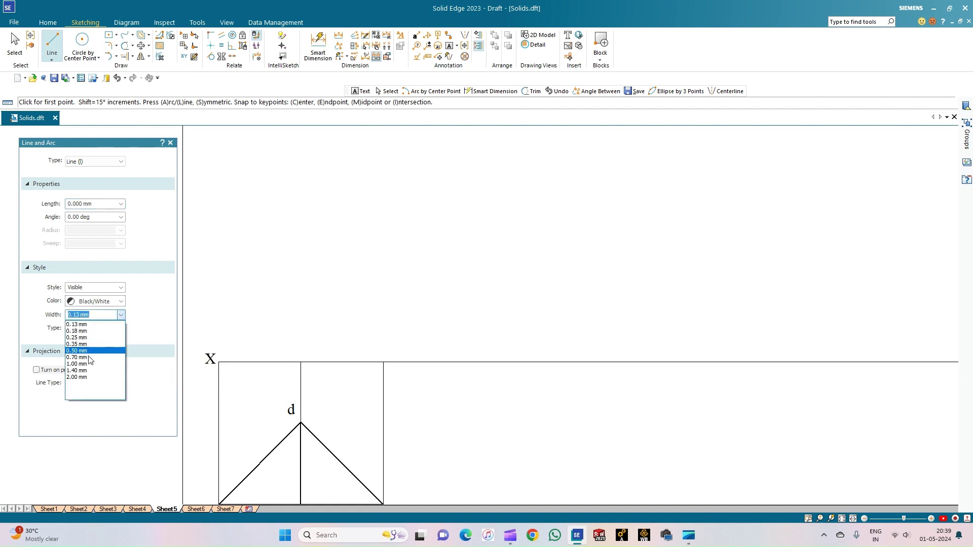
pyautogui.click(82, 325)
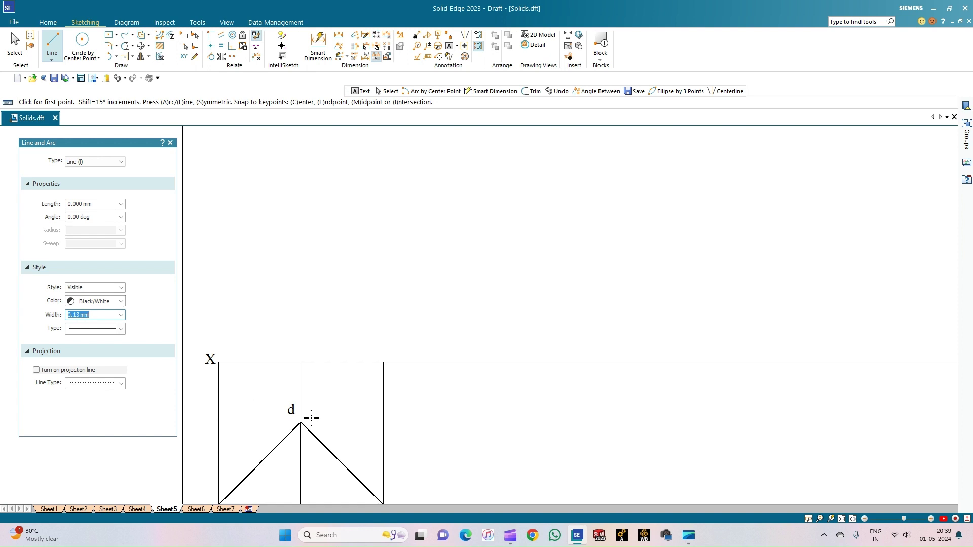
pyautogui.scroll(-2, 300, 445)
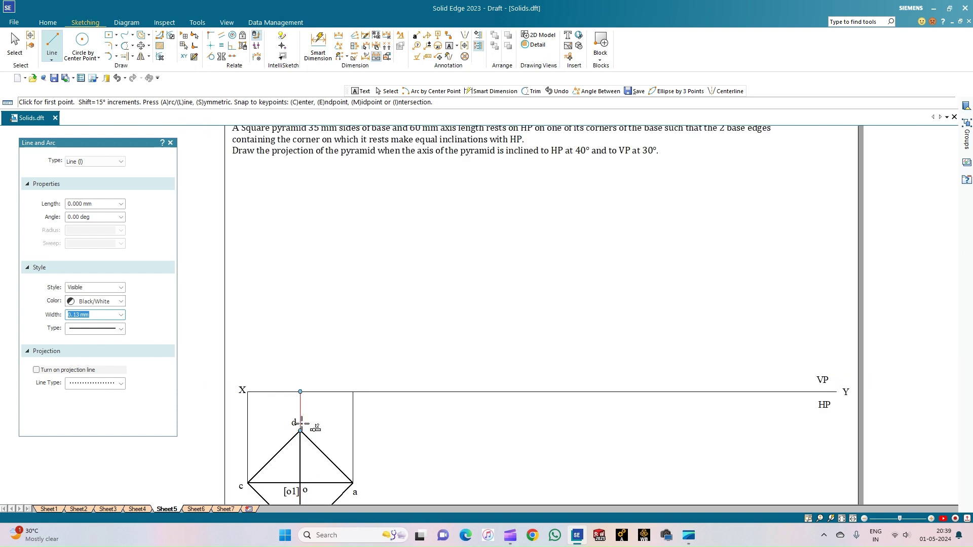
pyautogui.click(121, 330)
pyautogui.click(116, 341)
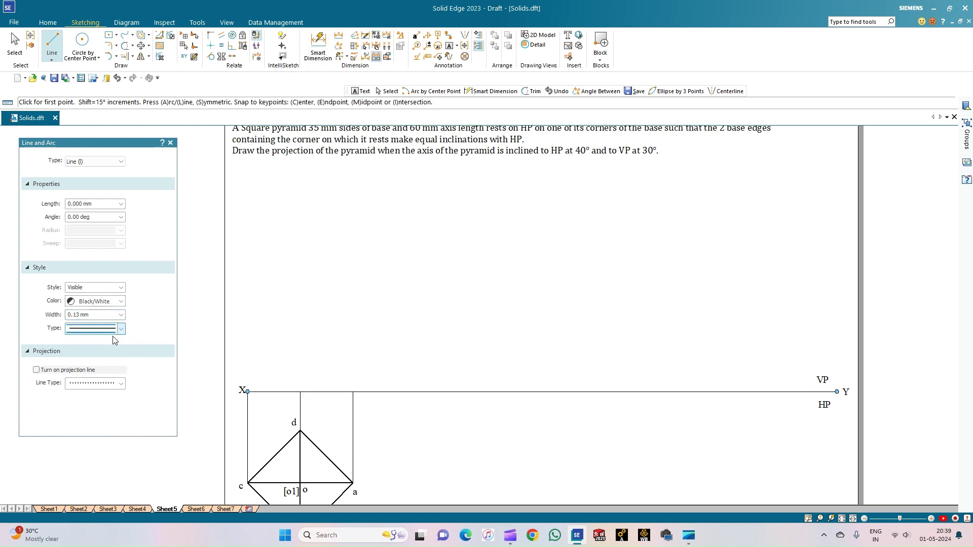
pyautogui.click(121, 315)
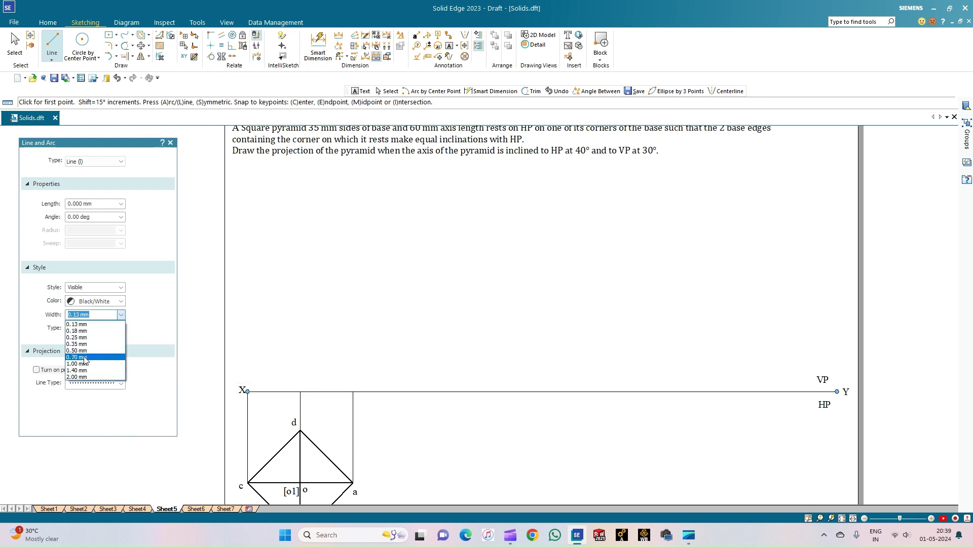
pyautogui.click(108, 351)
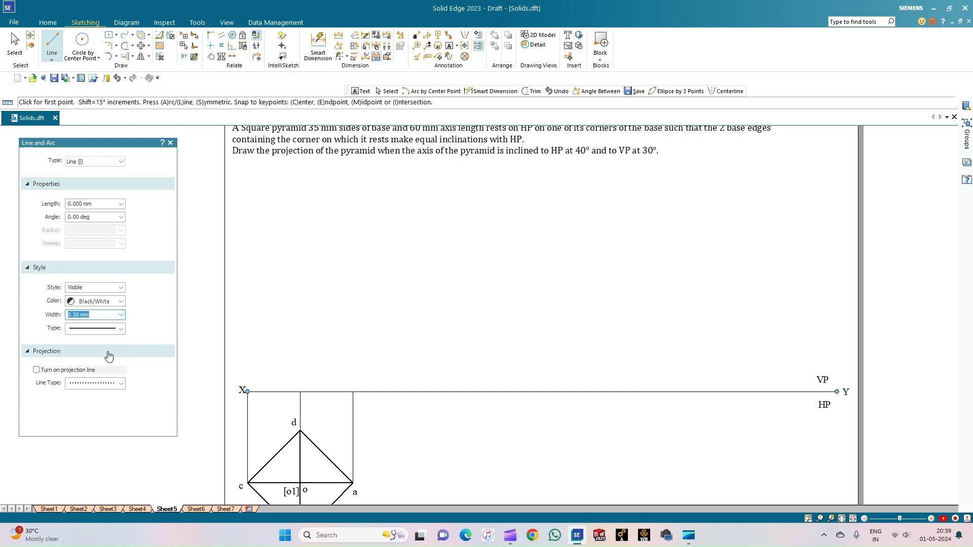
pyautogui.click(247, 391)
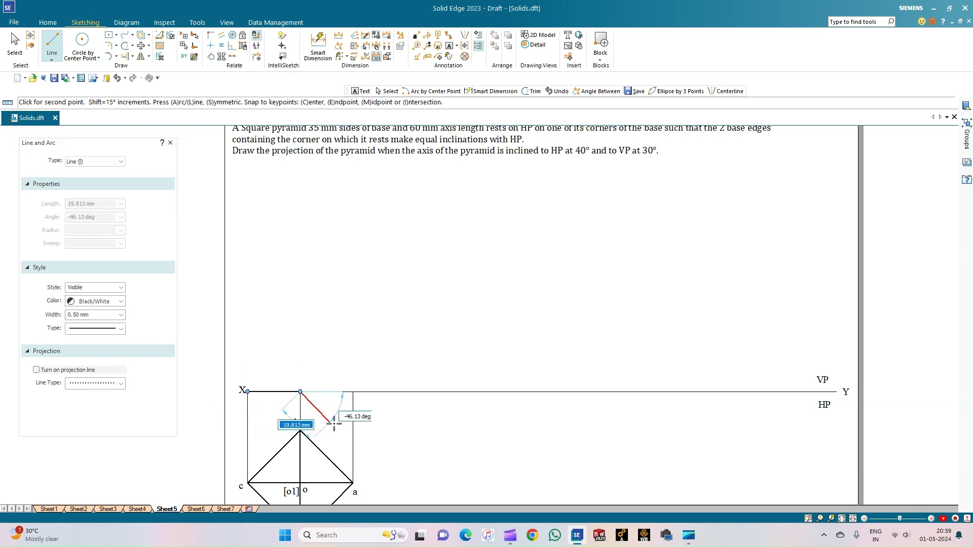
pyautogui.click(353, 392)
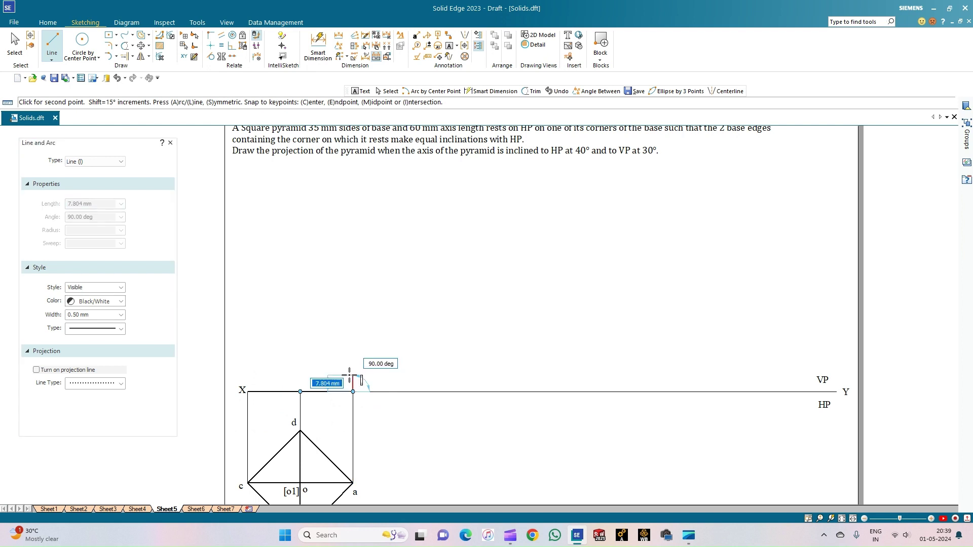
pyautogui.click(301, 391)
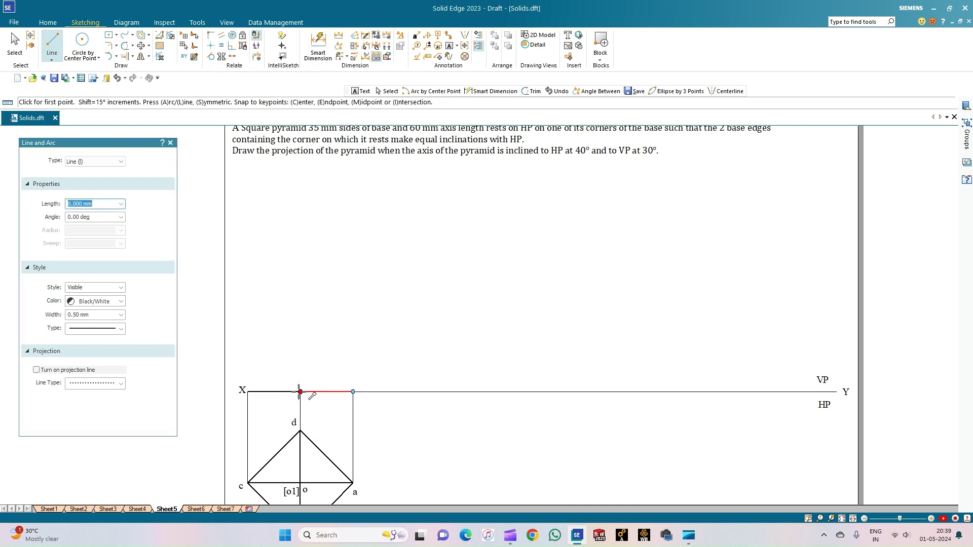
# Step: Draw the pyramid's axis 60 mm long at 90 degrees, up from where d's projector meets the XY line
pyautogui.click(300, 391)
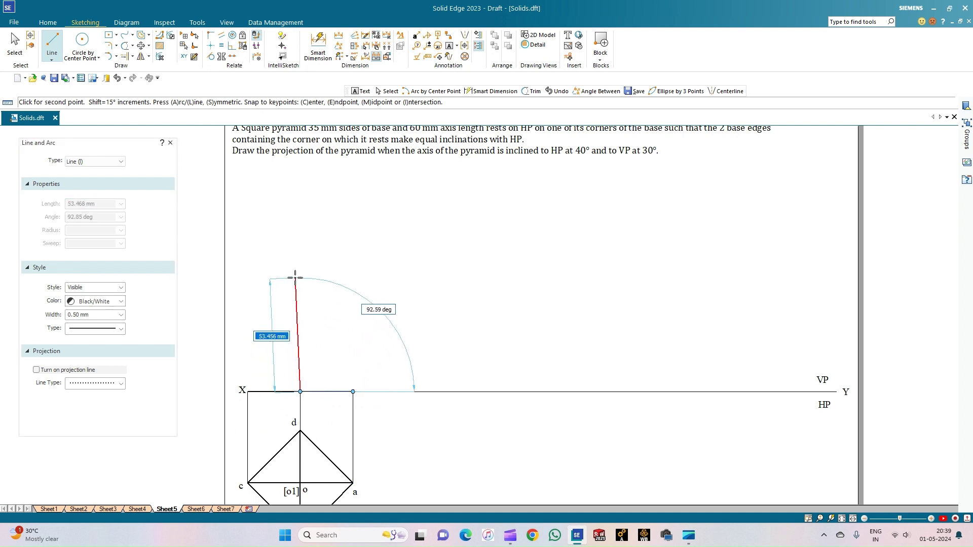
pyautogui.write('60')
pyautogui.press('Tab')
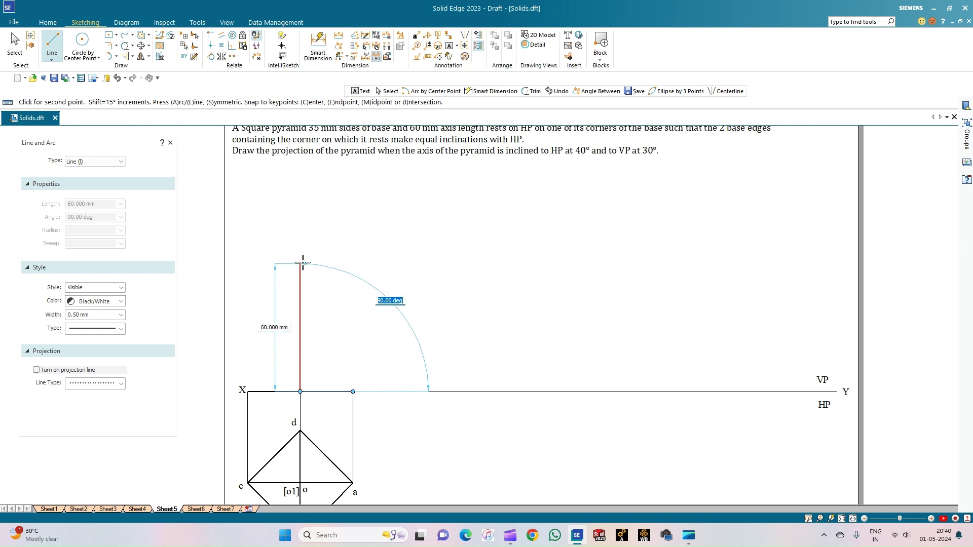
pyautogui.click(302, 263)
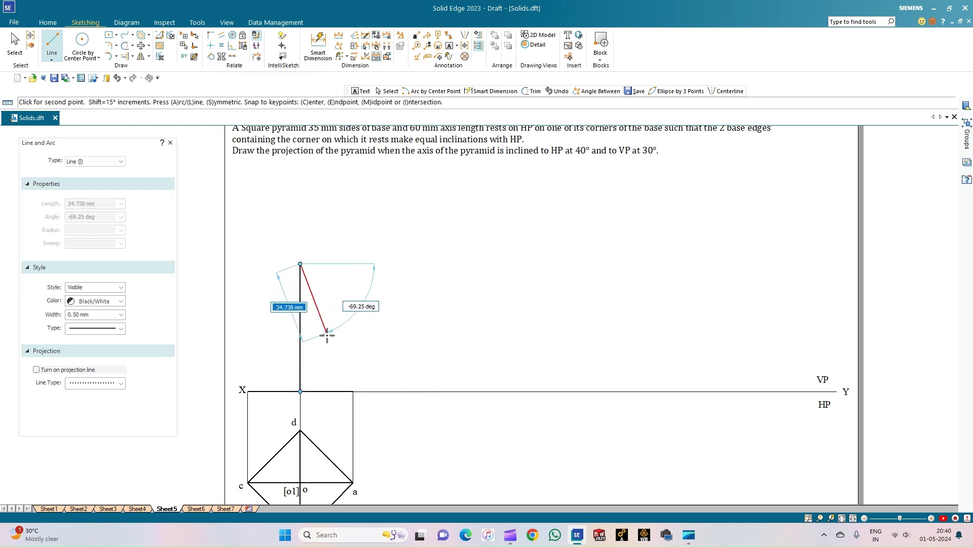
# Step: Draw the two slant edges from the apex down to both ends of the base on the XY line
pyautogui.click(353, 392)
pyautogui.press('Escape')
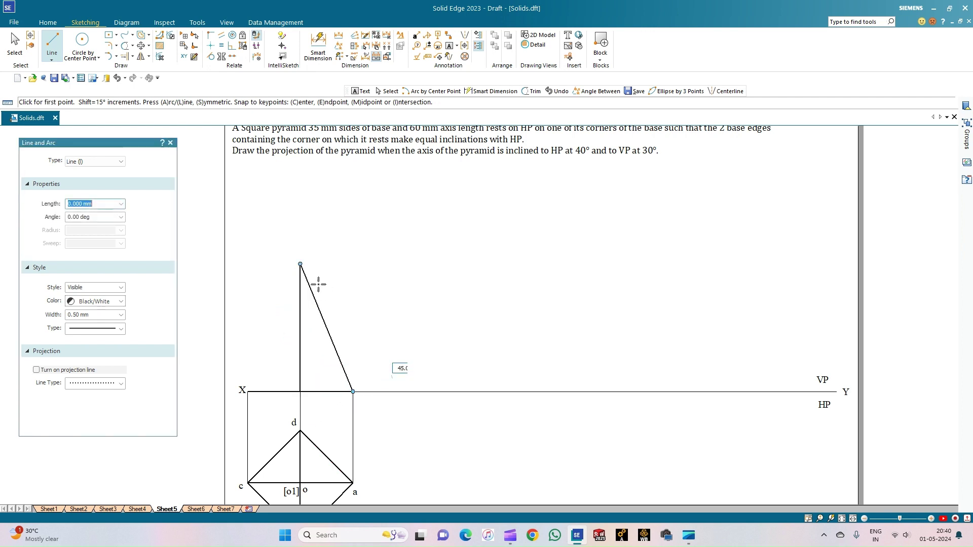
pyautogui.click(300, 264)
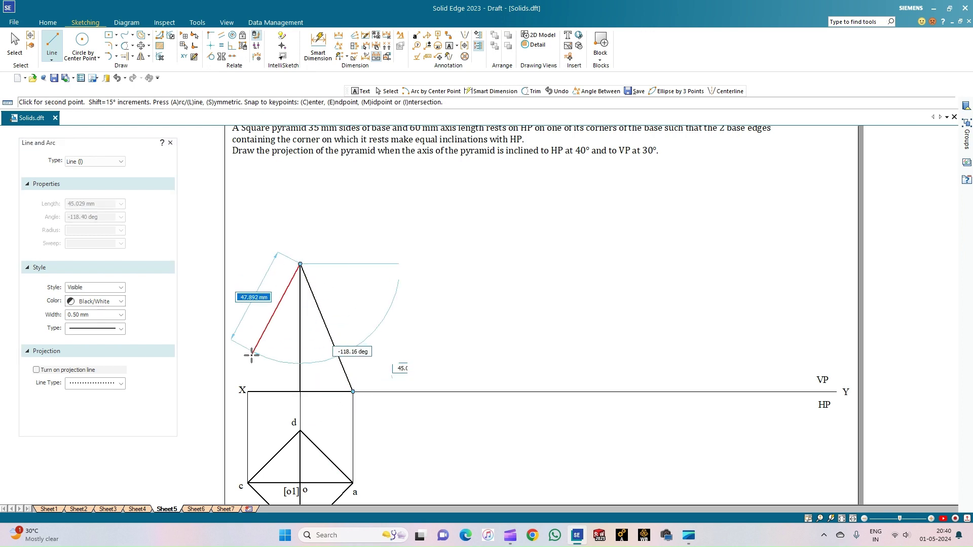
pyautogui.click(248, 390)
pyautogui.press('Escape')
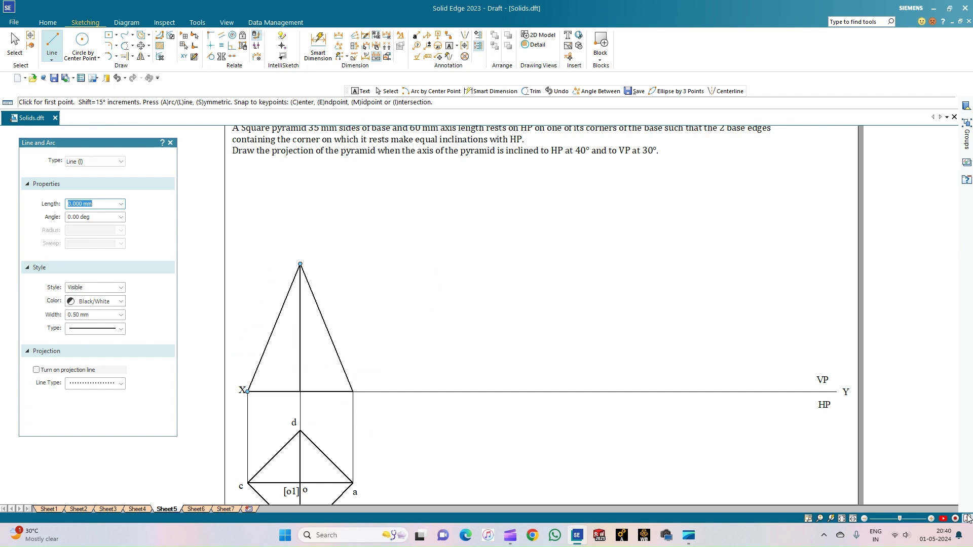
# Step: Label the front view's points a', b'(d'), c', o1' and o' in size 3 Times New Roman text
pyautogui.scroll(1, 364, 502)
pyautogui.moveTo(314, 465); pyautogui.dragTo(304, 435, button='middle')
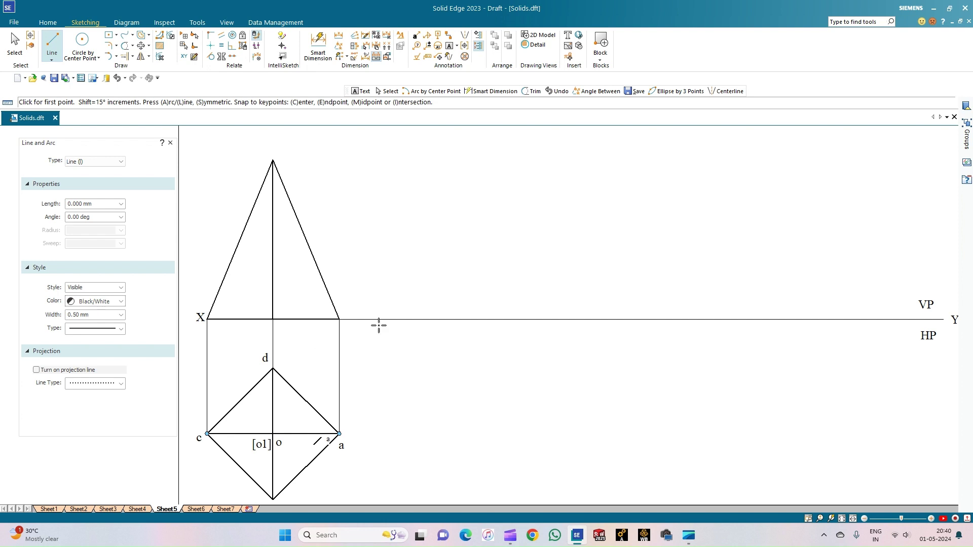
pyautogui.press('Escape')
pyautogui.press('t')
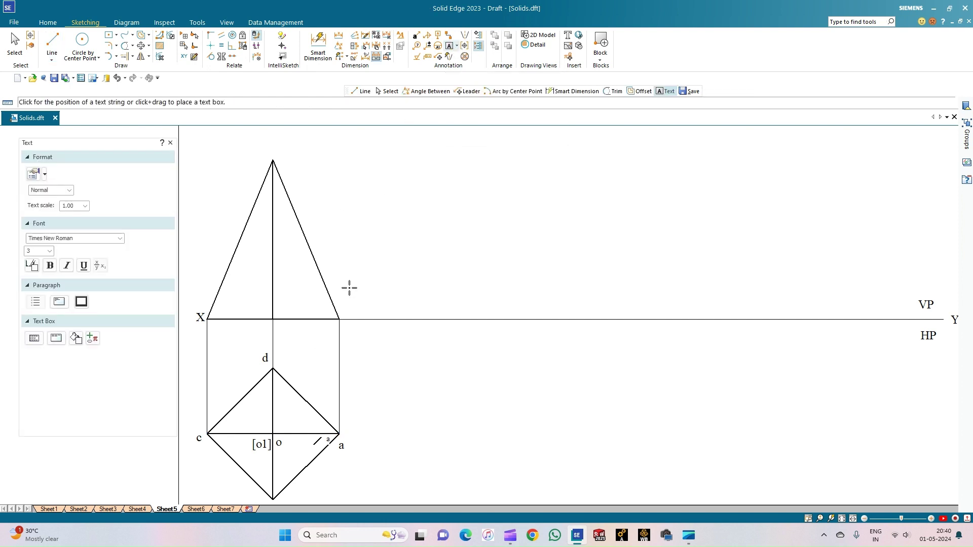
pyautogui.click(341, 299)
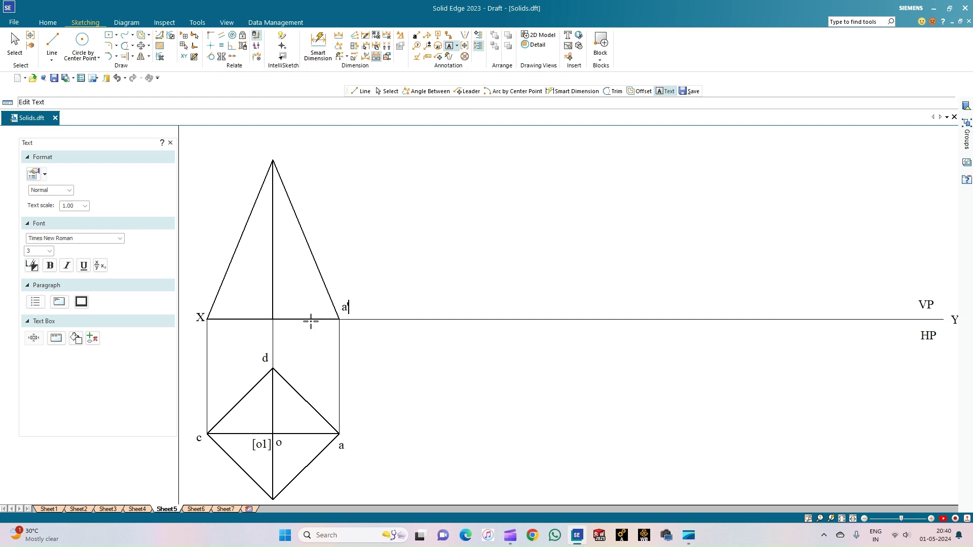
pyautogui.write("a'")
pyautogui.write('d')
pyautogui.press('BackSpace')
pyautogui.click(249, 298)
pyautogui.press('Escape')
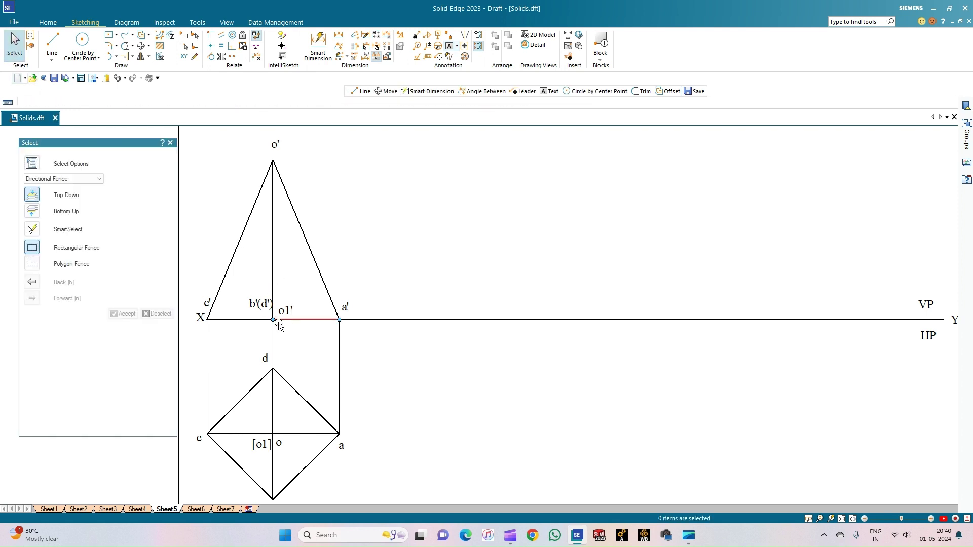
# Step: Shift the b'(d') label slightly away from the axis and closer to the base line
pyautogui.click(260, 303)
pyautogui.moveTo(256, 303)
pyautogui.mouseDown()
pyautogui.moveTo(245, 312)
pyautogui.moveTo(253, 298)
pyautogui.mouseUp()
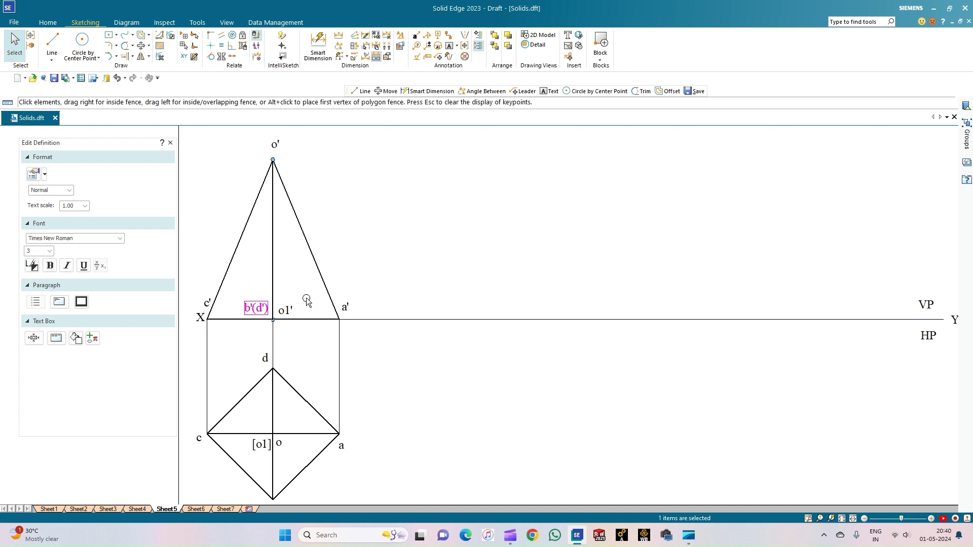
pyautogui.click(306, 302)
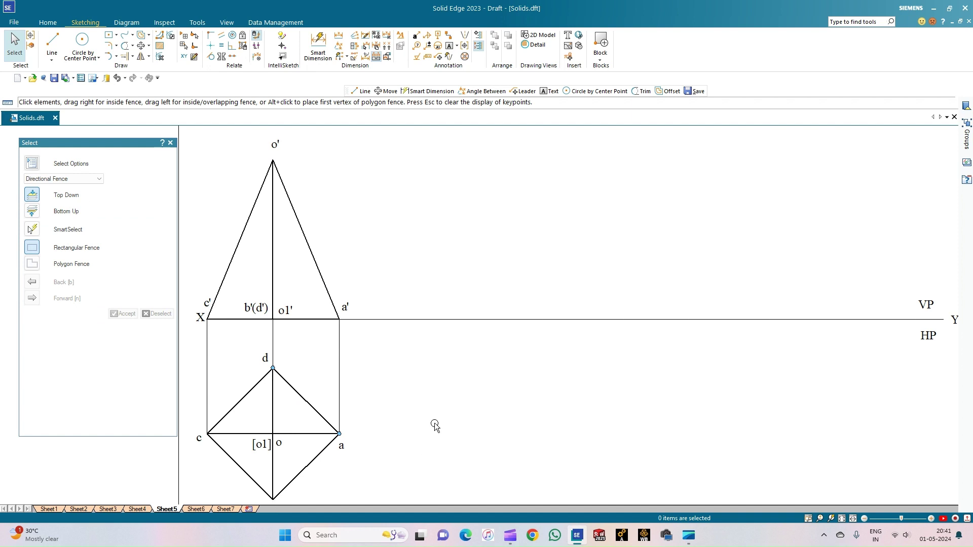
# Step: Make a rigid set of the front view's two slant edges, axis and two base lines
pyautogui.moveTo(569, 204); pyautogui.dragTo(577, 300)
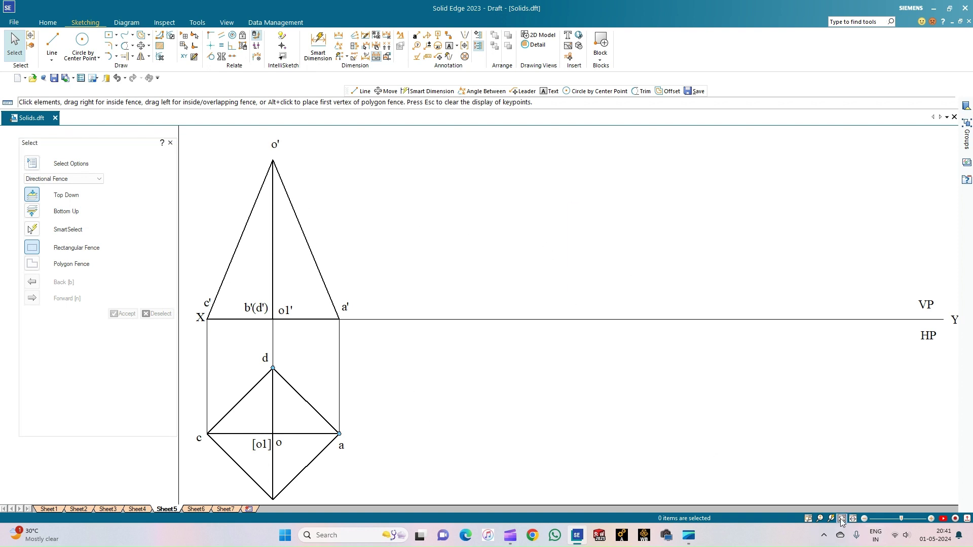
pyautogui.click(841, 518)
pyautogui.scroll(1, 406, 351)
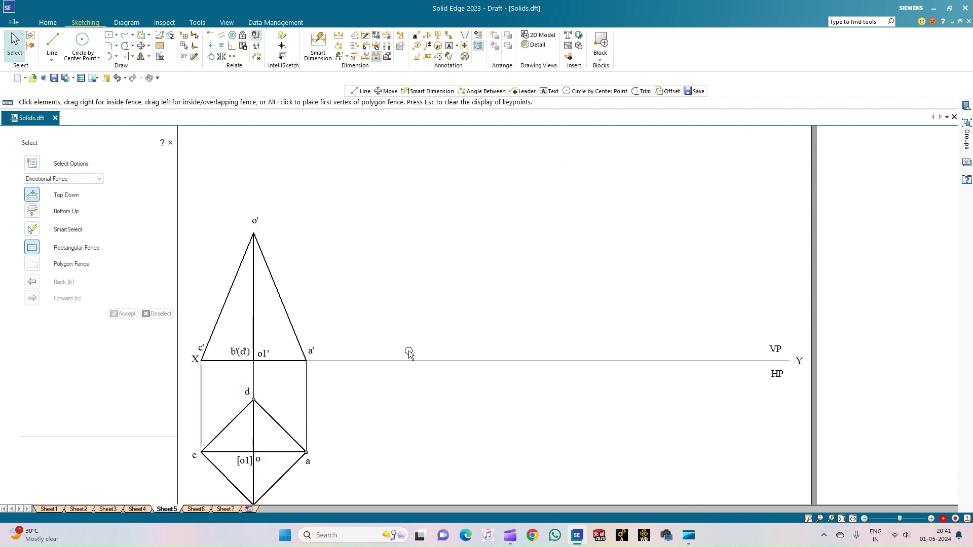
pyautogui.click(275, 285)
pyautogui.keyDown('ctrl'); pyautogui.click(256, 297); pyautogui.keyUp('ctrl')
pyautogui.keyDown('ctrl'); pyautogui.click(225, 301); pyautogui.keyUp('ctrl')
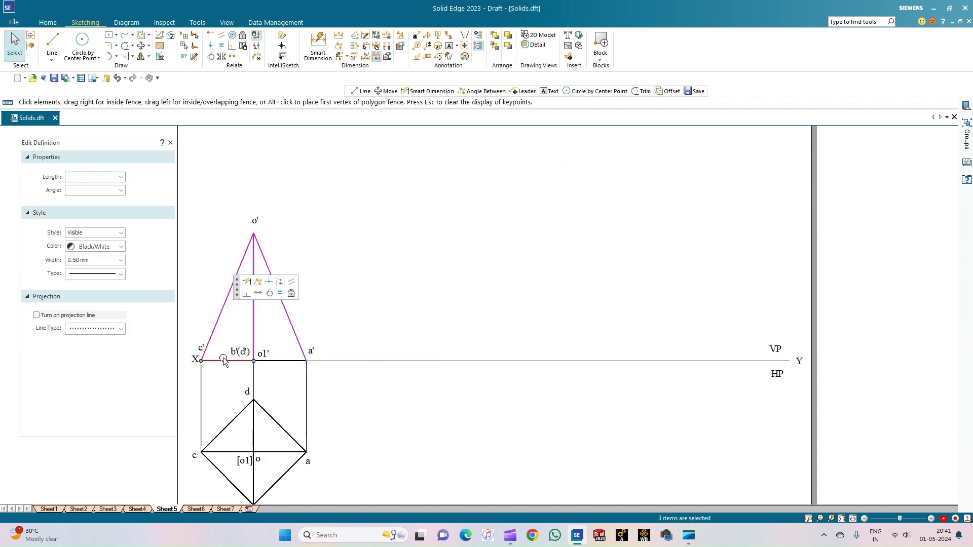
pyautogui.keyDown('ctrl'); pyautogui.click(253, 362); pyautogui.keyUp('ctrl')
pyautogui.keyDown('ctrl'); pyautogui.click(284, 361); pyautogui.keyUp('ctrl')
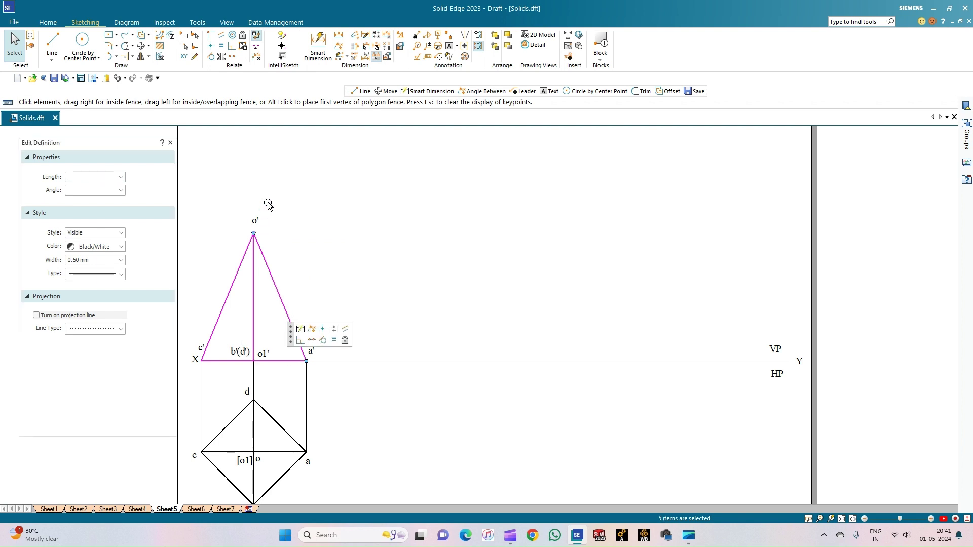
pyautogui.click(243, 49)
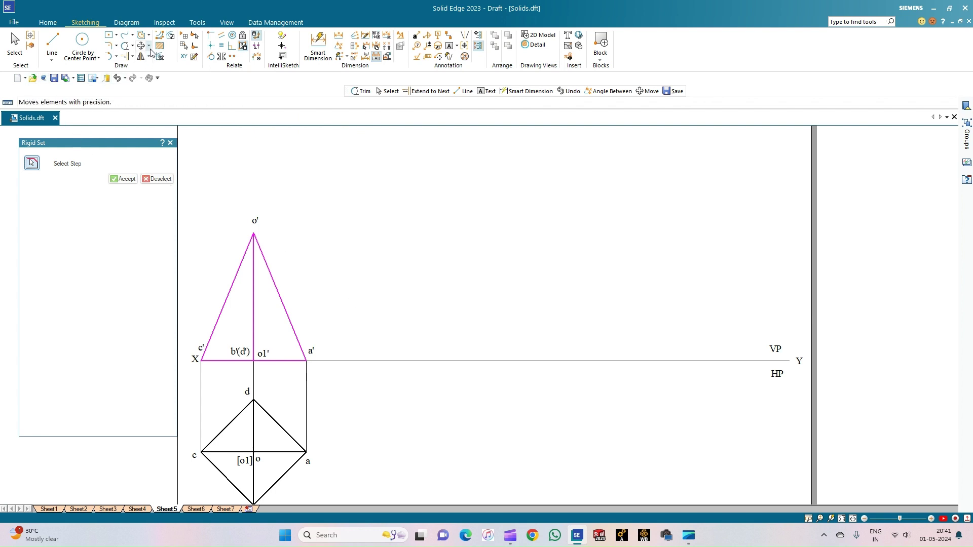
pyautogui.click(255, 221)
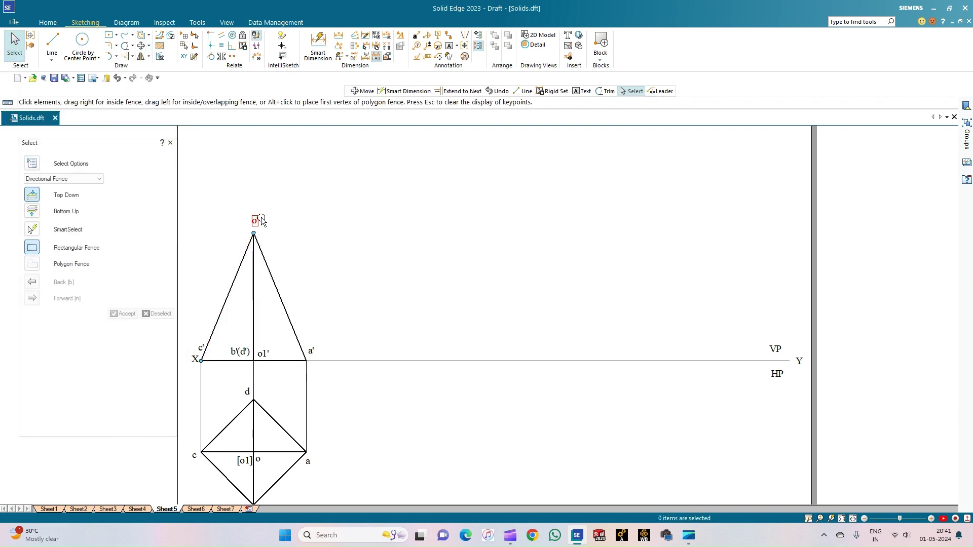
# Step: Copy the front view's five lines and five labels by corner a' to a free spot on the XY line towards Y
pyautogui.scroll(1, 318, 347)
pyautogui.click(327, 320)
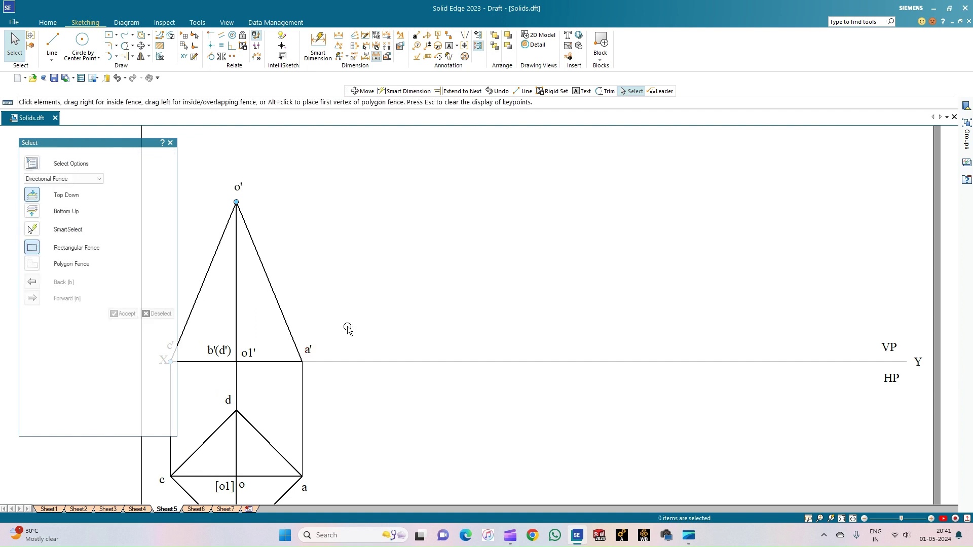
pyautogui.scroll(-1, 354, 332)
pyautogui.click(269, 248)
pyautogui.keyDown('ctrl'); pyautogui.click(261, 215); pyautogui.keyUp('ctrl')
pyautogui.keyDown('ctrl'); pyautogui.click(234, 292); pyautogui.keyUp('ctrl')
pyautogui.keyDown('ctrl'); pyautogui.click(260, 289); pyautogui.keyUp('ctrl')
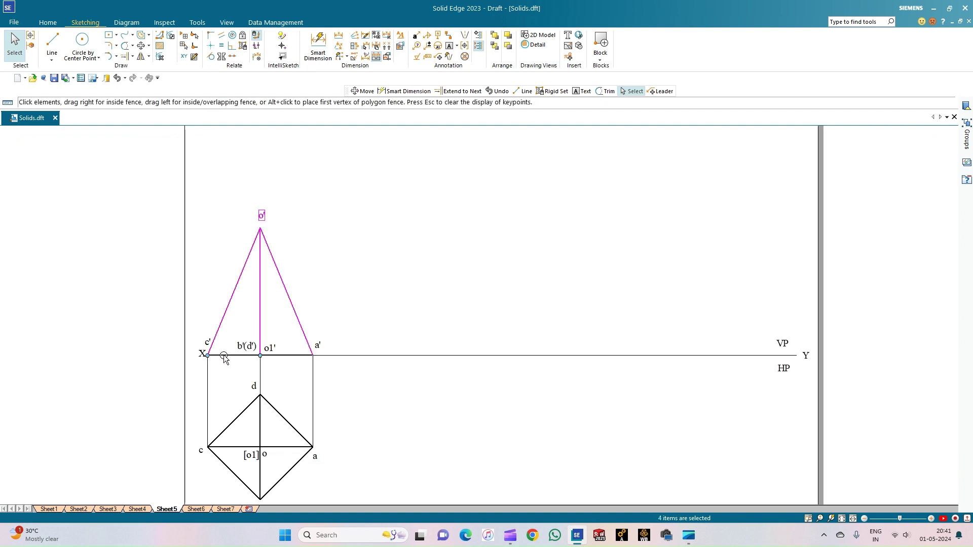
pyautogui.keyDown('ctrl'); pyautogui.click(297, 356); pyautogui.keyUp('ctrl')
pyautogui.keyDown('ctrl'); pyautogui.click(274, 348); pyautogui.keyUp('ctrl')
pyautogui.keyDown('ctrl'); pyautogui.click(247, 347); pyautogui.keyUp('ctrl')
pyautogui.keyDown('ctrl'); pyautogui.click(208, 340); pyautogui.keyUp('ctrl')
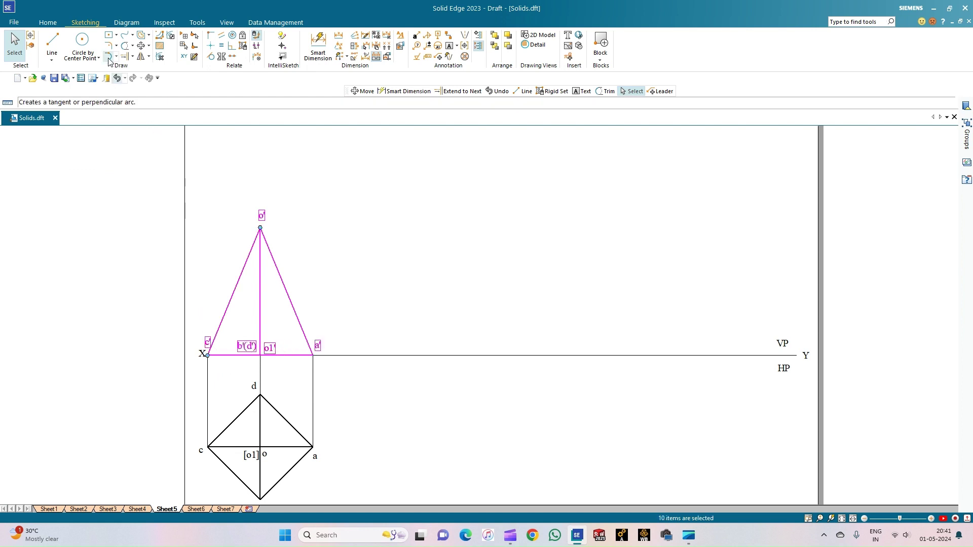
pyautogui.click(141, 46)
pyautogui.click(31, 162)
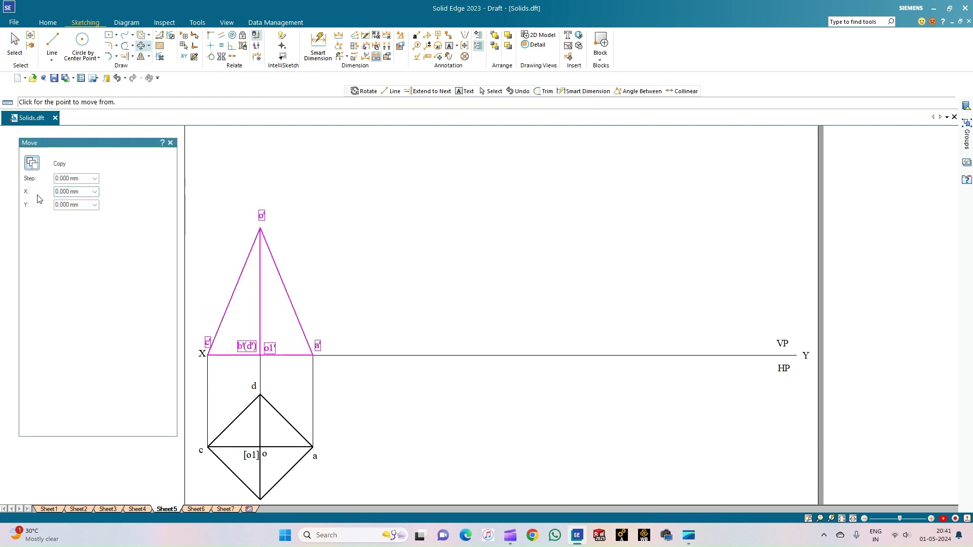
pyautogui.click(313, 355)
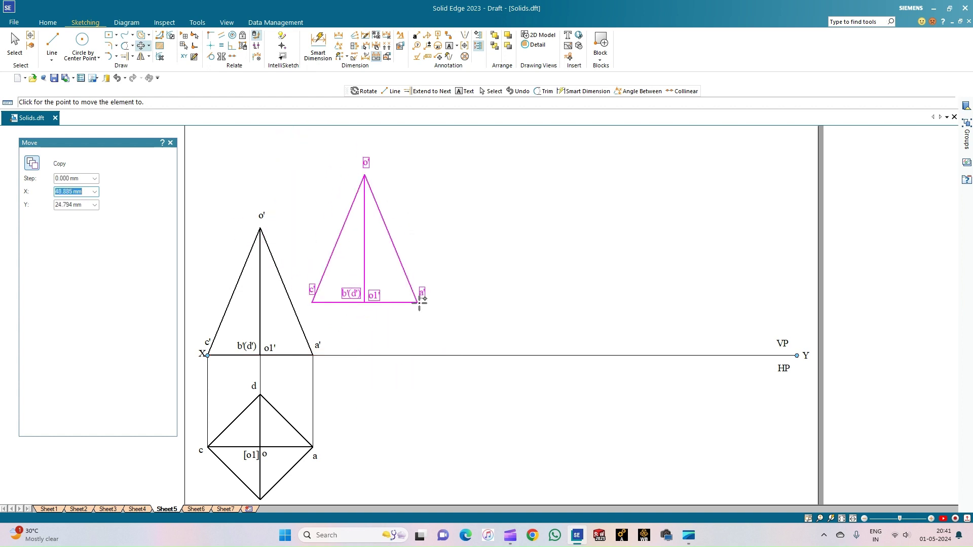
pyautogui.click(447, 356)
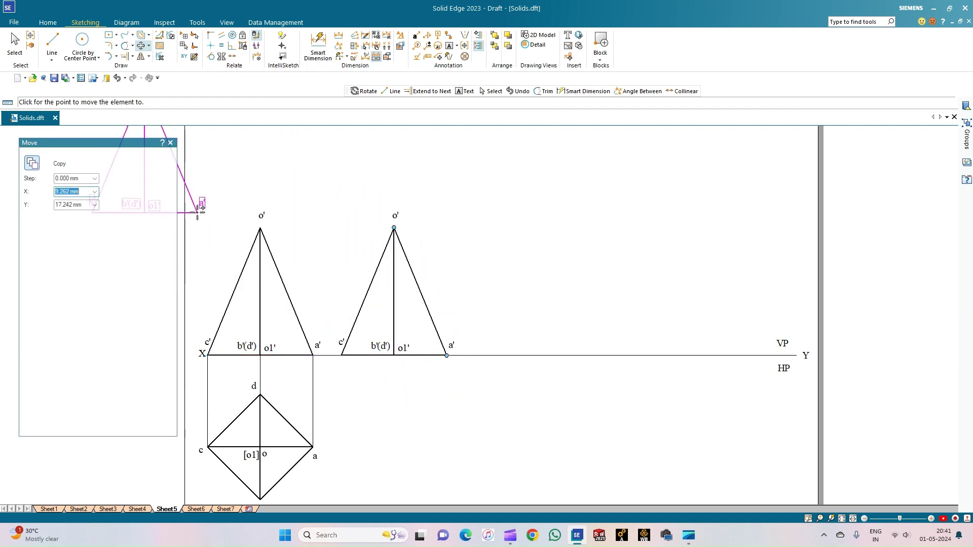
# Step: Rotate the copied front view and its labels clockwise about corner a' by 90-40 (50) degrees
pyautogui.click(149, 45)
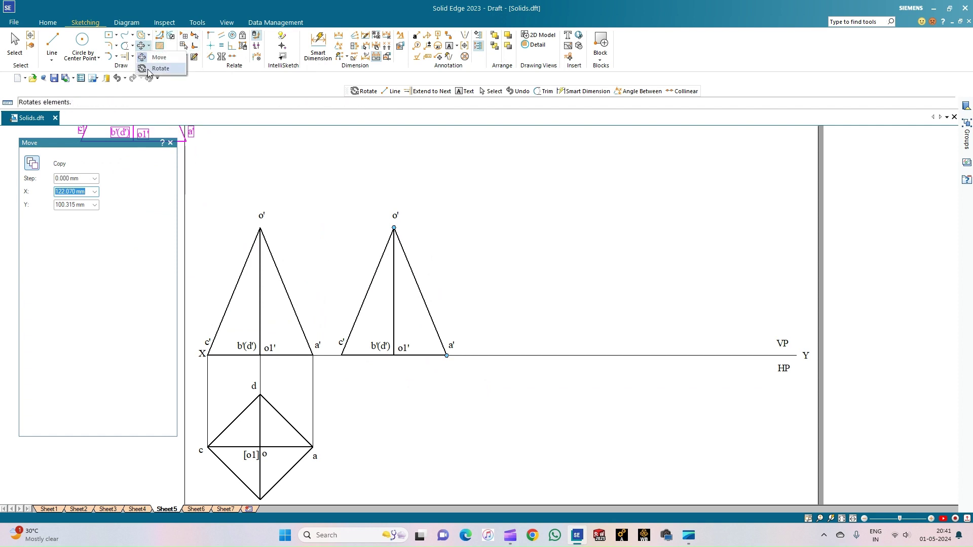
pyautogui.click(152, 69)
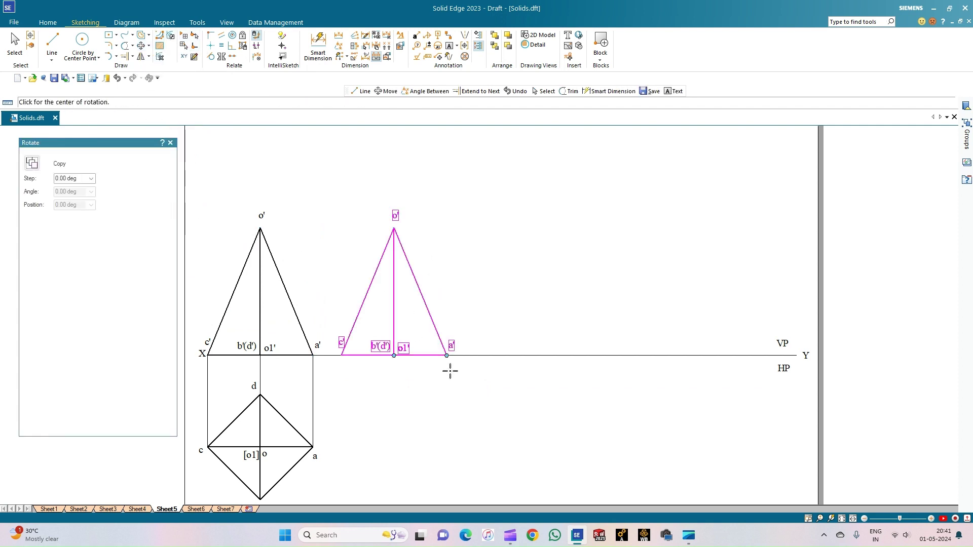
pyautogui.click(447, 355)
pyautogui.click(341, 355)
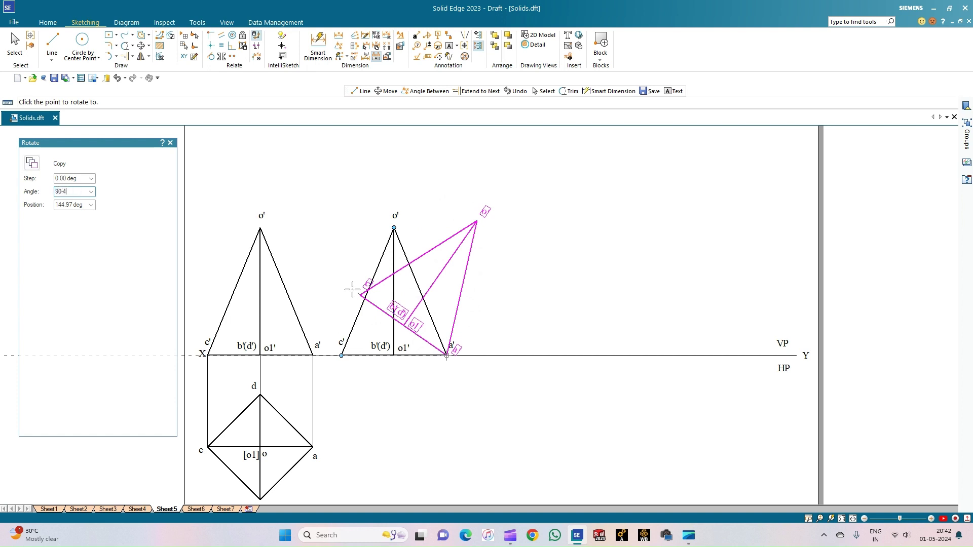
pyautogui.press('Return')
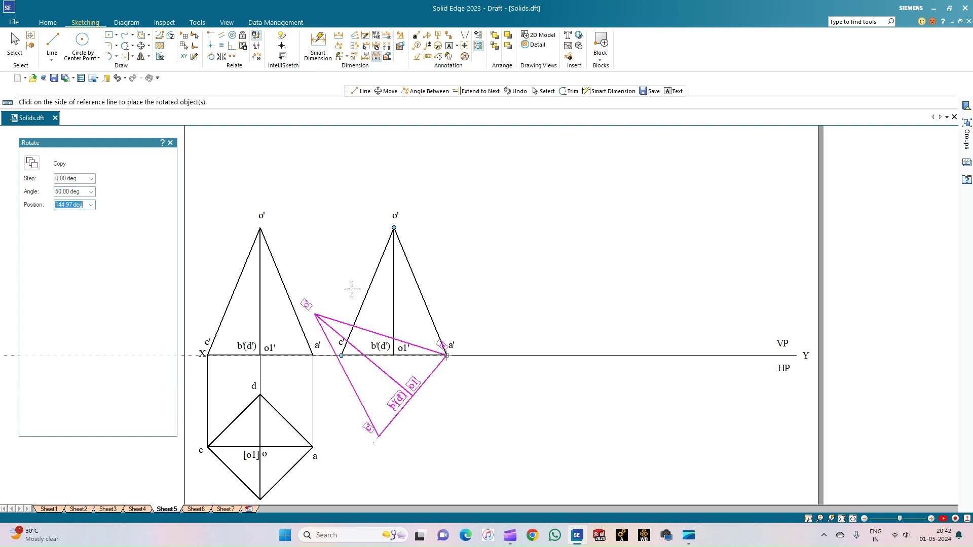
pyautogui.click(420, 272)
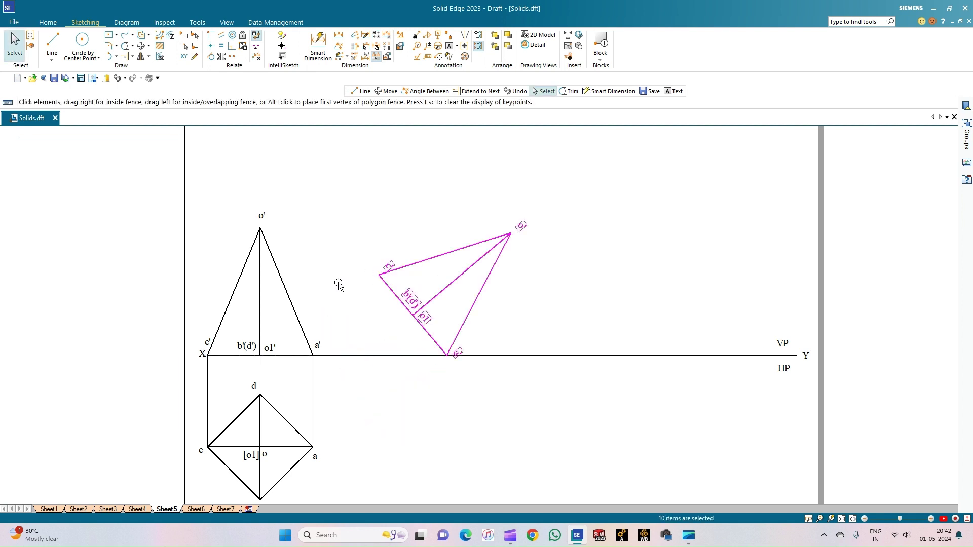
# Step: Extend the tilted front view's axis beyond o1' down to the XY line
pyautogui.click(124, 57)
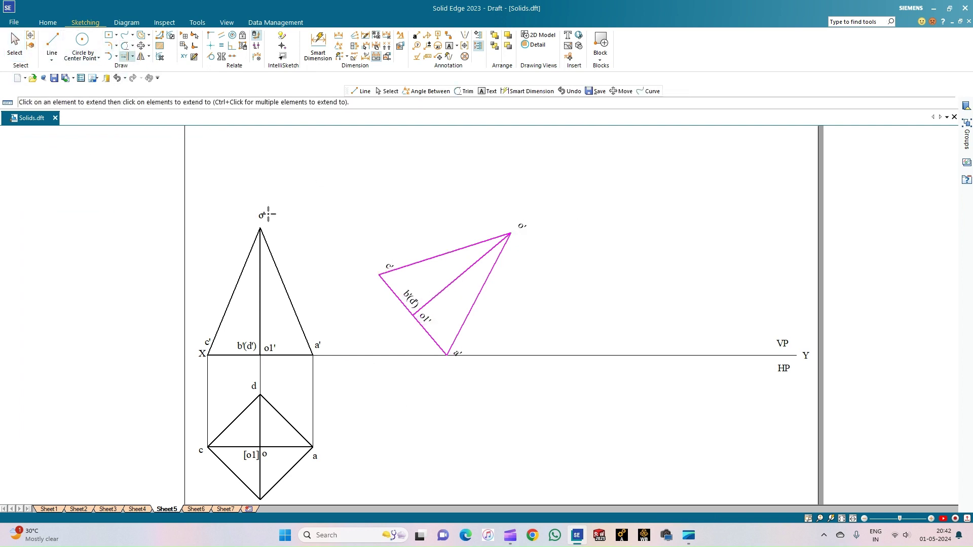
pyautogui.click(15, 43)
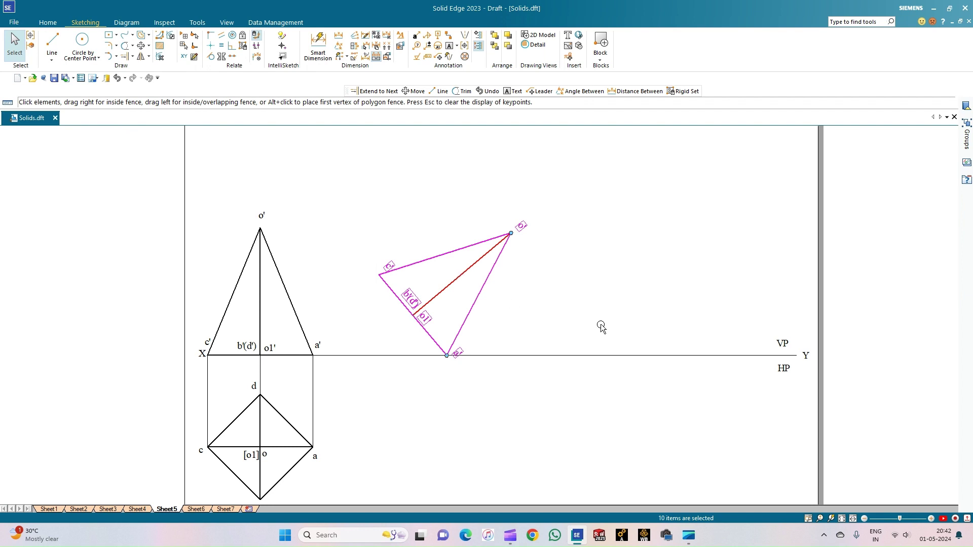
pyautogui.click(124, 56)
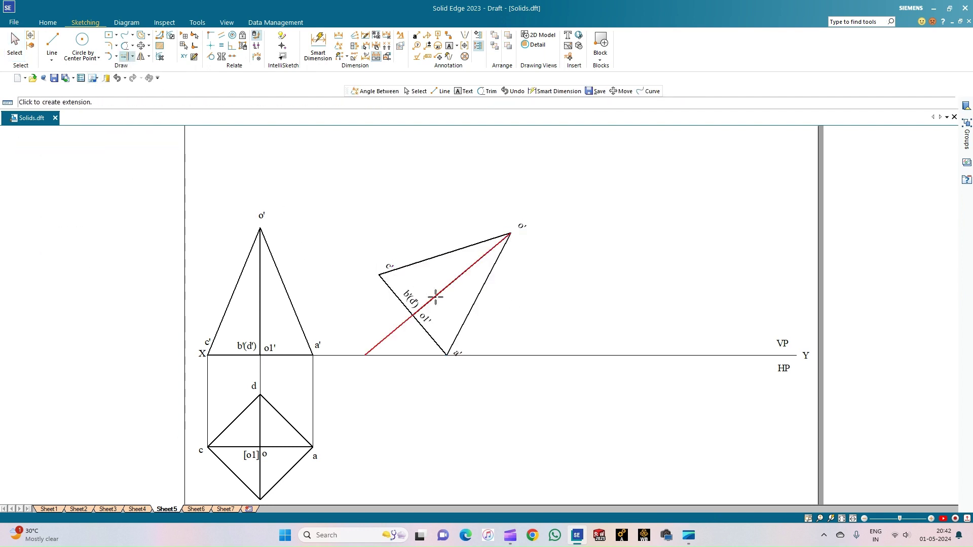
pyautogui.click(428, 291)
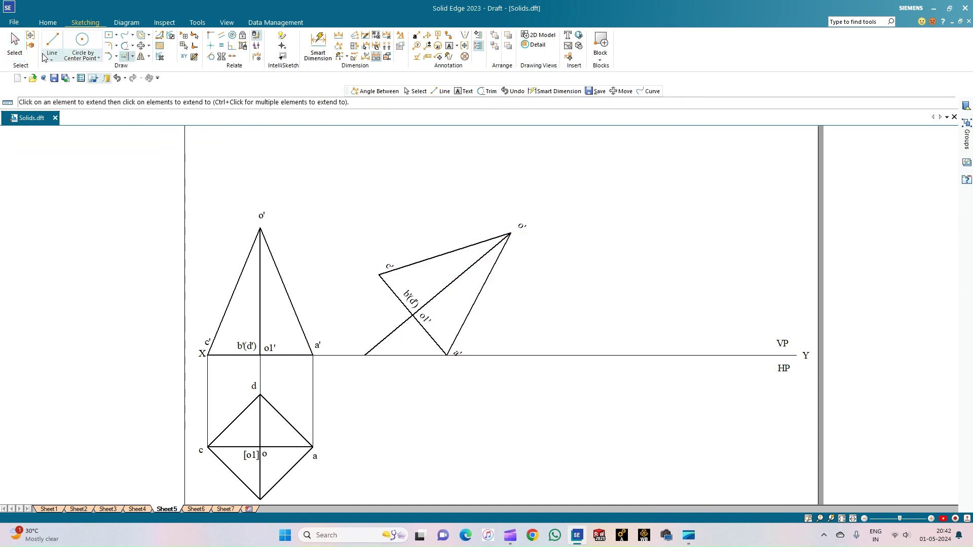
pyautogui.click(15, 43)
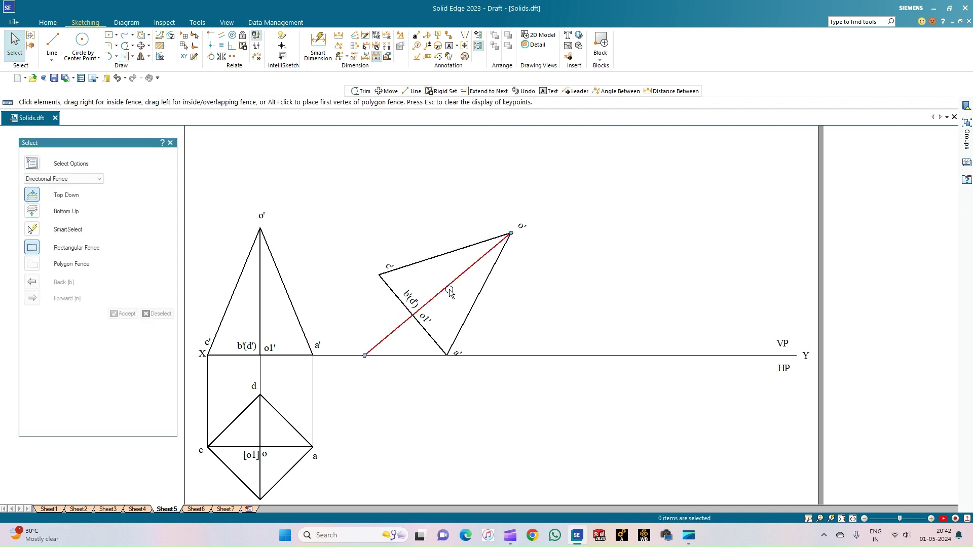
pyautogui.click(441, 292)
pyautogui.click(563, 304)
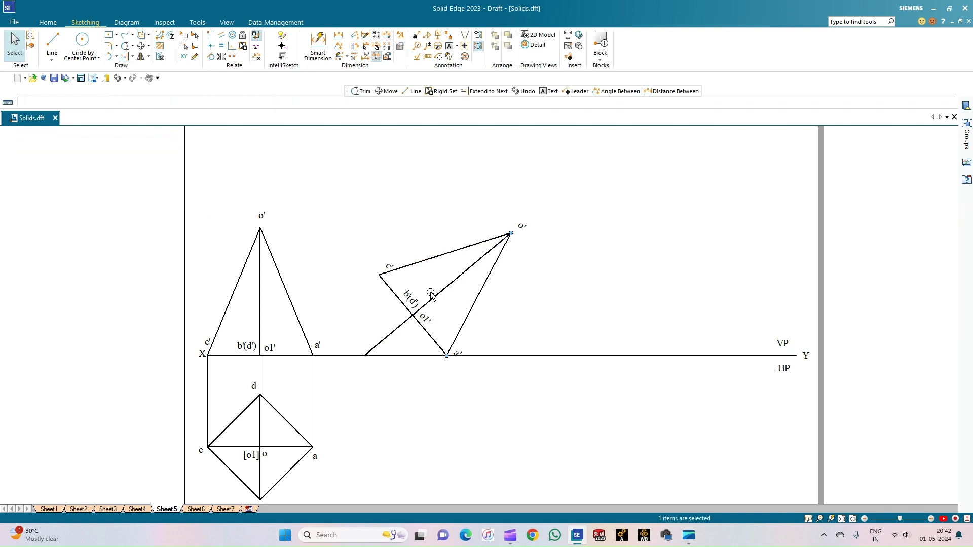
# Step: Split the tilted front view's extended axis at o1', where it crosses the base line
pyautogui.click(133, 46)
pyautogui.press('Escape')
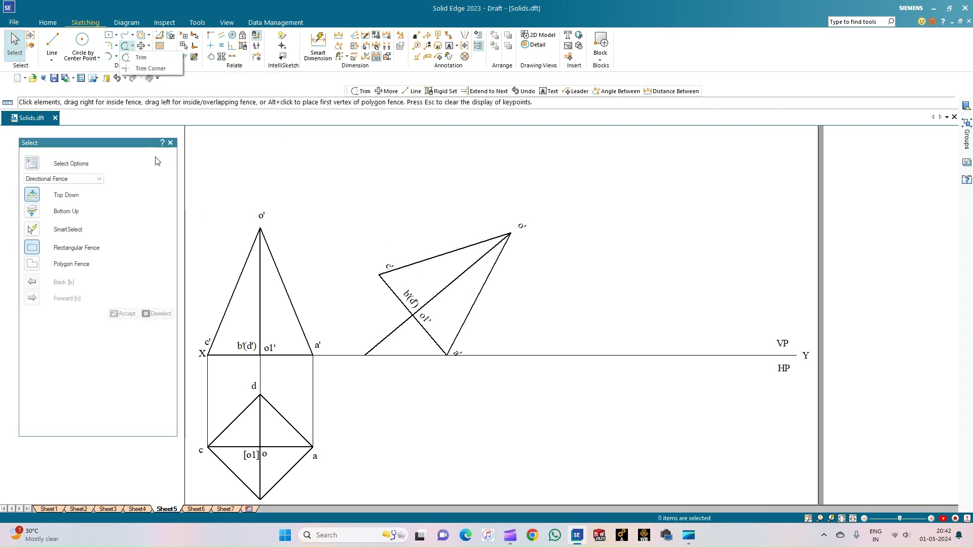
pyautogui.click(132, 57)
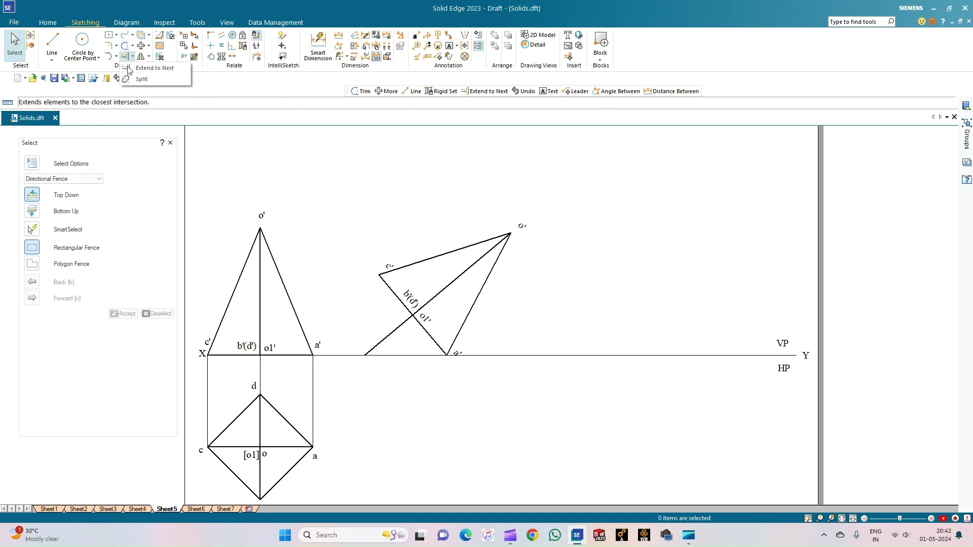
pyautogui.click(131, 81)
pyautogui.click(467, 267)
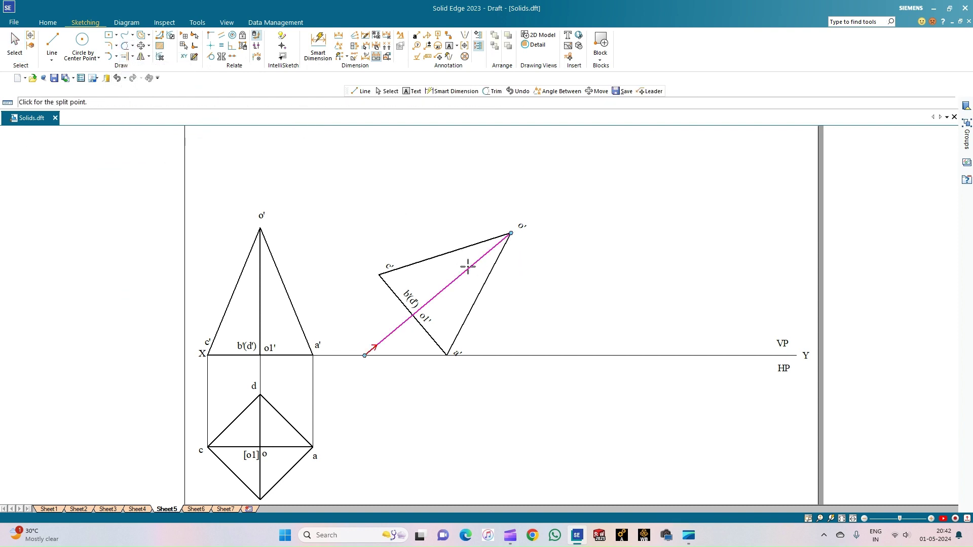
pyautogui.scroll(3, 414, 316)
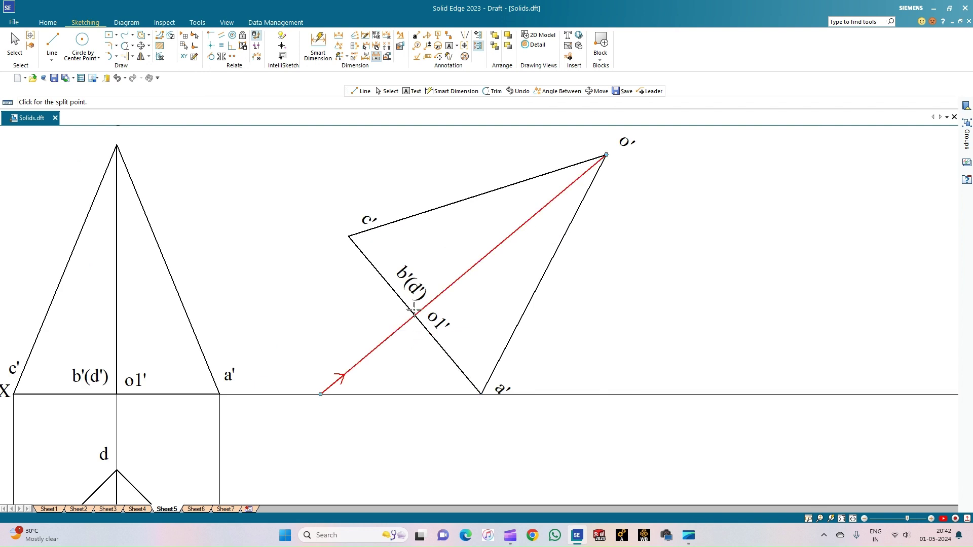
pyautogui.click(414, 315)
pyautogui.press('Escape')
# Step: Give the axis extension between o1' and the XY line a dash-dot line type and a width of 0.13 mm
pyautogui.click(373, 349)
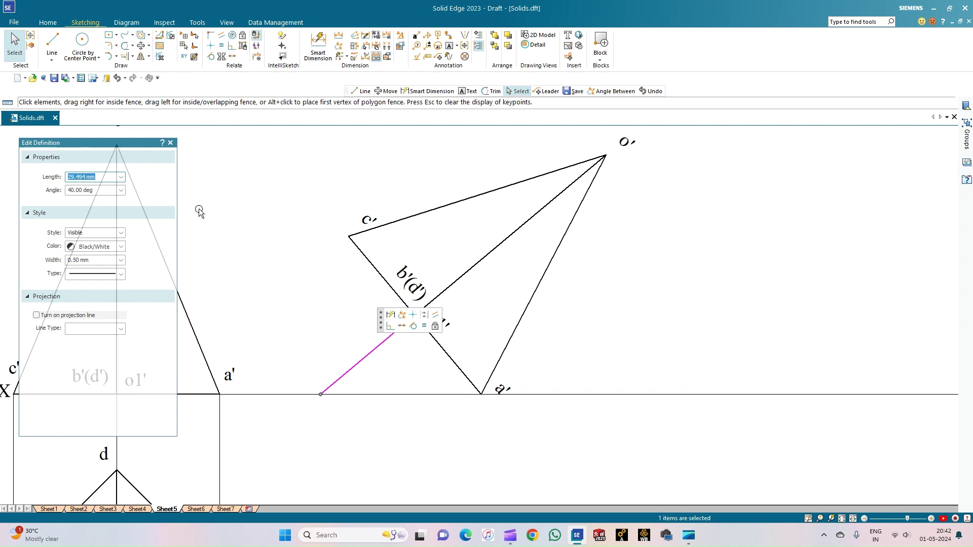
pyautogui.click(122, 277)
pyautogui.click(111, 301)
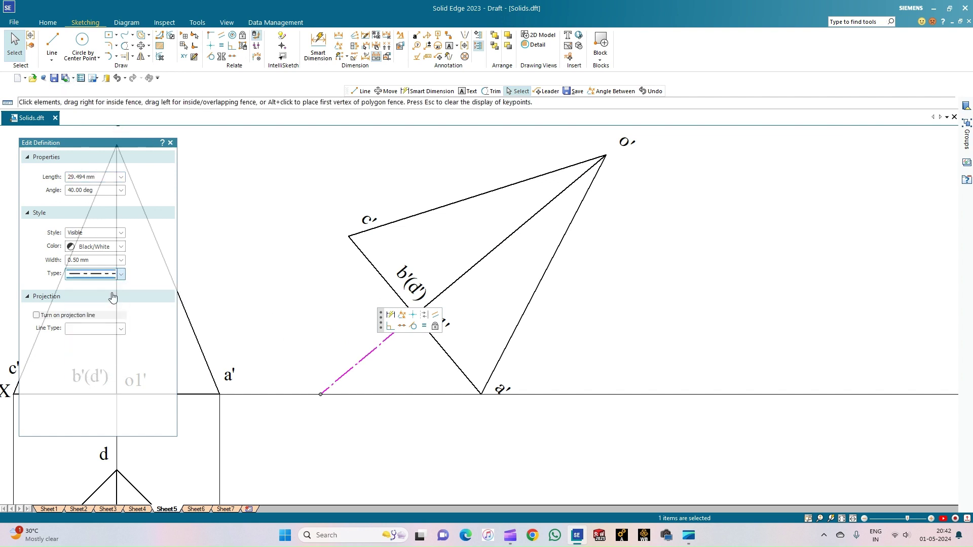
pyautogui.click(121, 260)
pyautogui.click(106, 271)
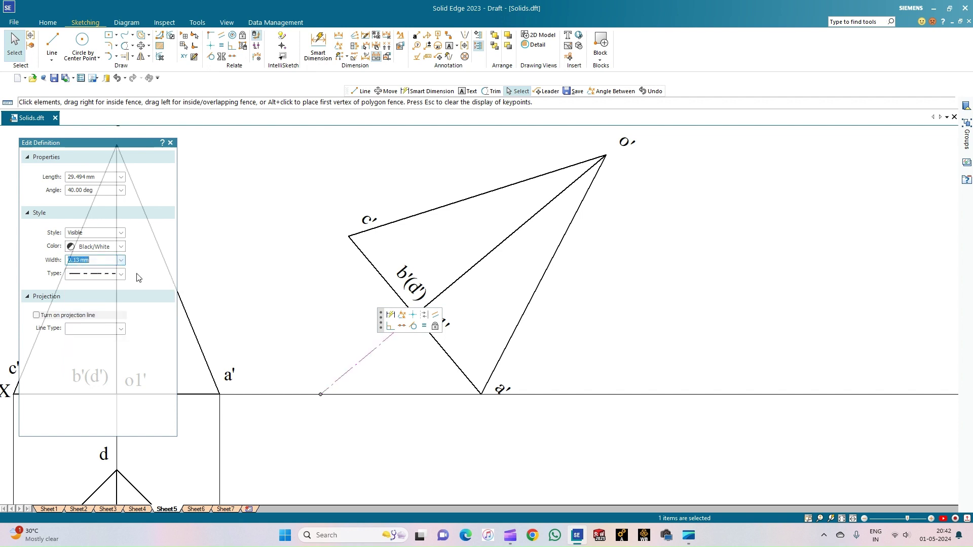
pyautogui.click(262, 279)
# Step: Dimension the angle between the XY line and the tilted front view's dash-dot axis extension
pyautogui.click(340, 50)
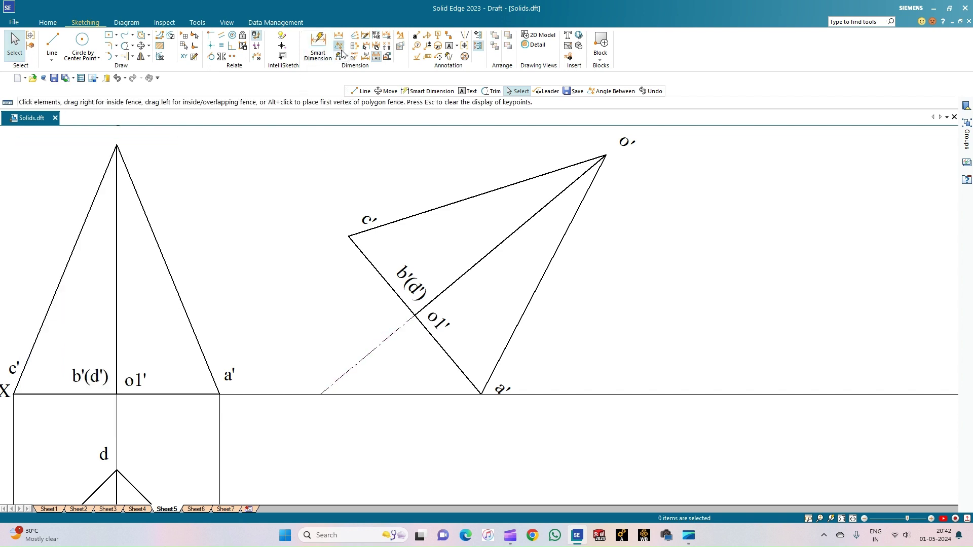
pyautogui.click(405, 393)
pyautogui.click(400, 383)
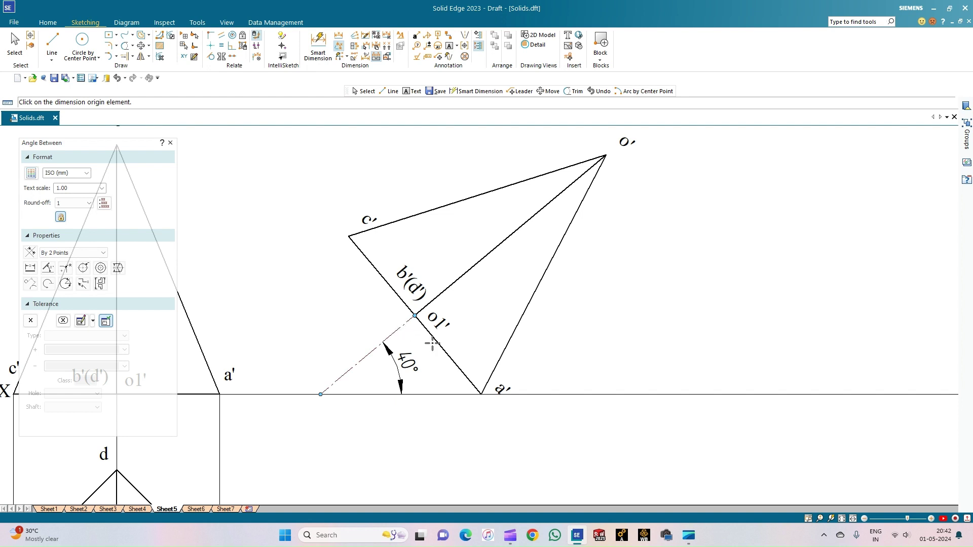
pyautogui.click(401, 329)
pyautogui.click(426, 333)
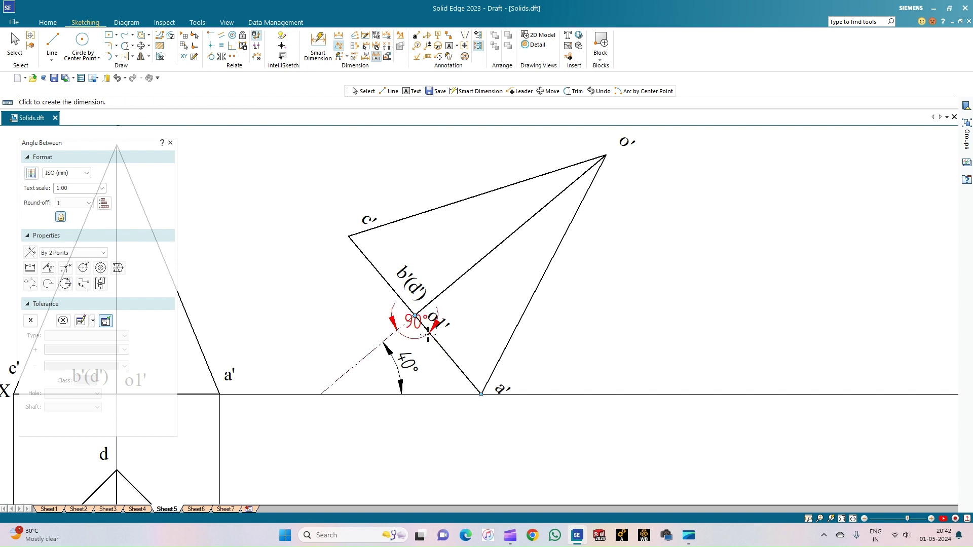
pyautogui.rightClick(426, 344)
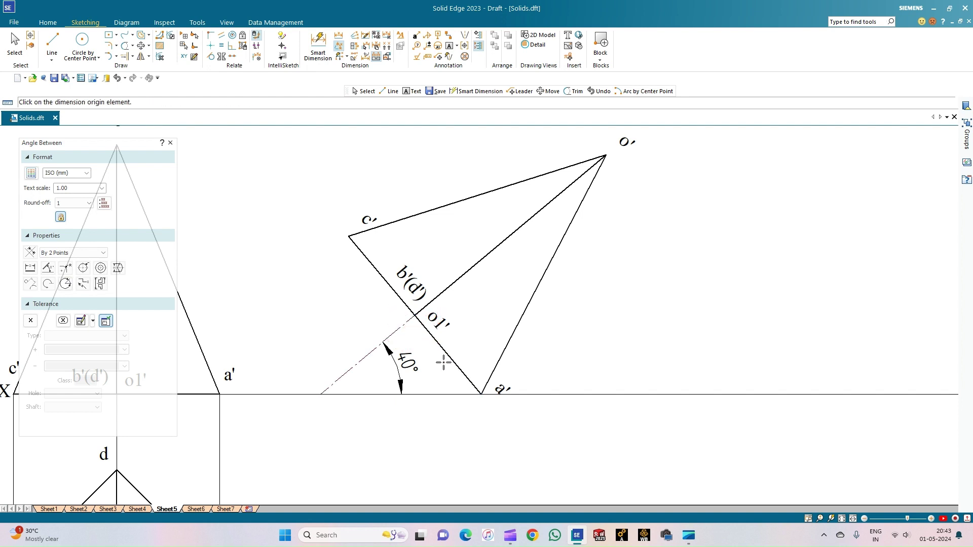
pyautogui.click(454, 362)
pyautogui.click(437, 394)
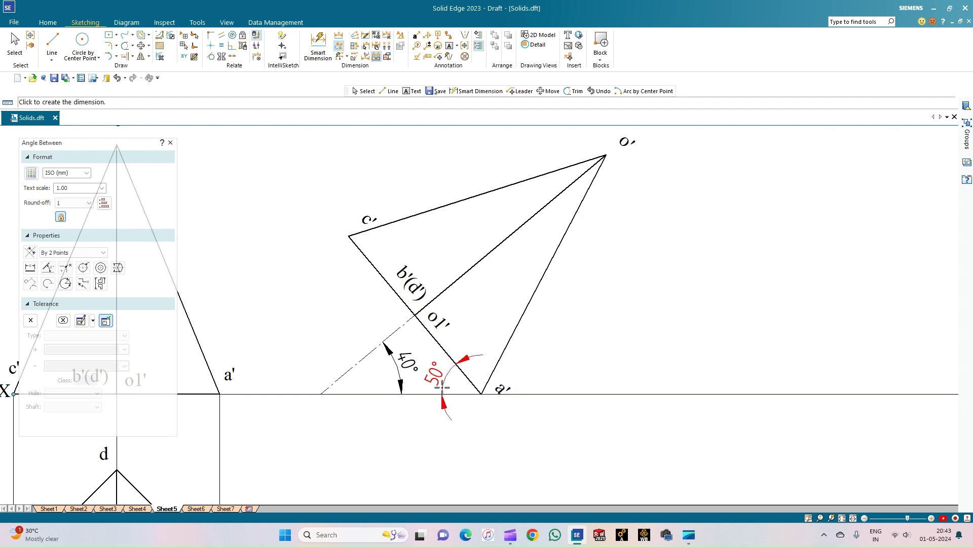
pyautogui.rightClick(417, 348)
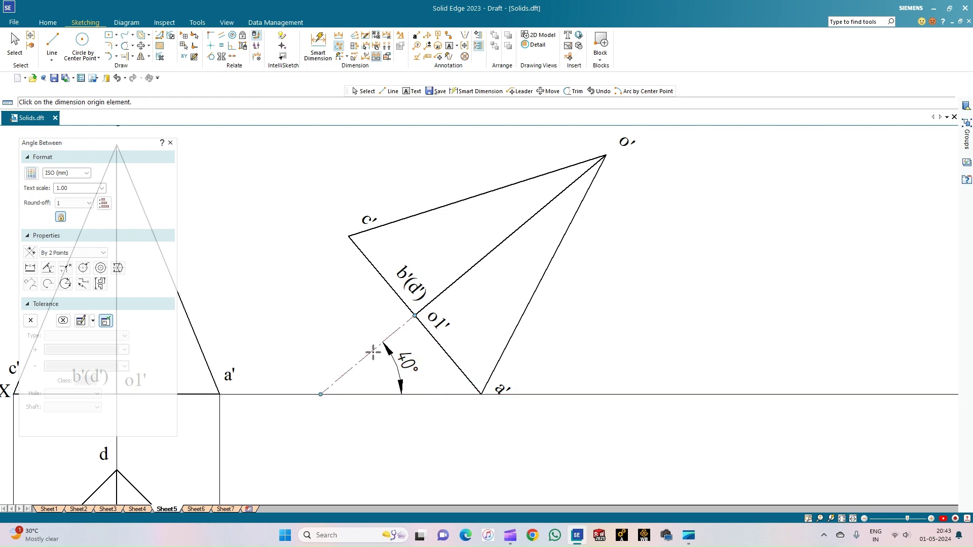
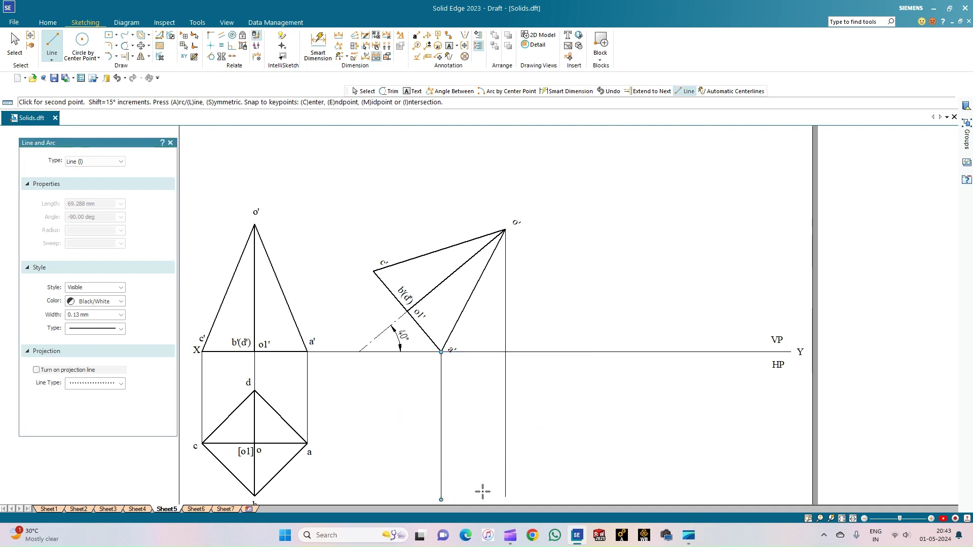
# Step: Draw thin vertical projectors from b'(d') and c' of the tilted front view down to about the level of corner b
pyautogui.press('Escape')
pyautogui.click(407, 312)
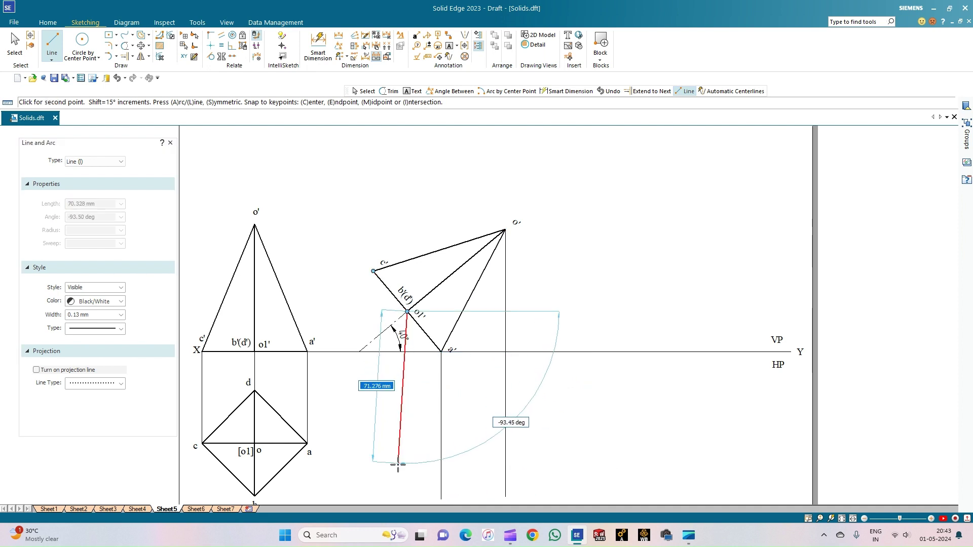
pyautogui.click(405, 503)
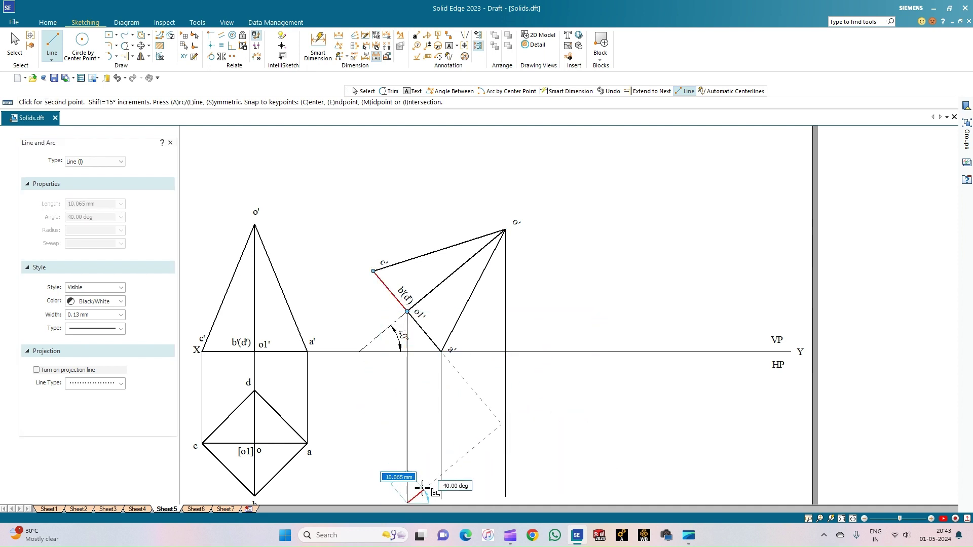
pyautogui.press('Escape')
pyautogui.click(374, 271)
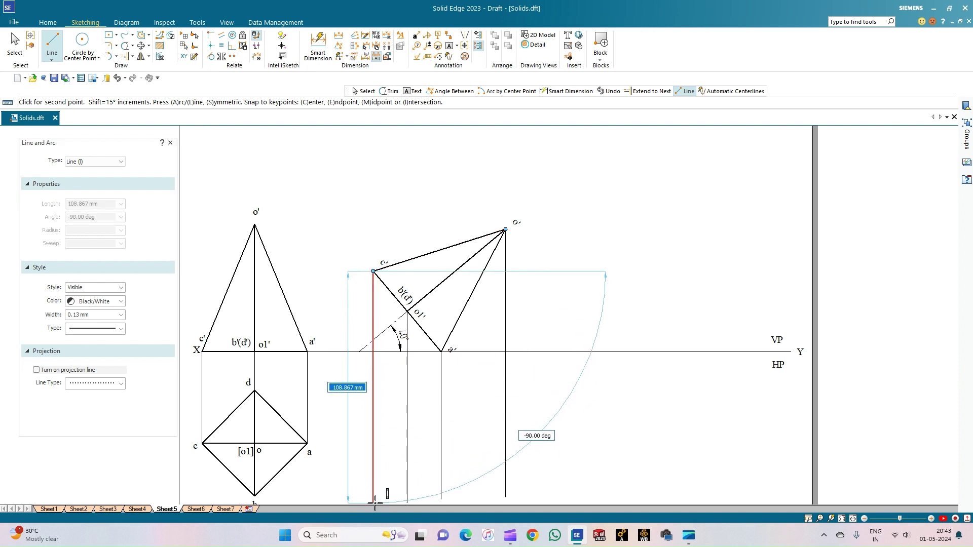
pyautogui.click(373, 502)
pyautogui.press('Escape')
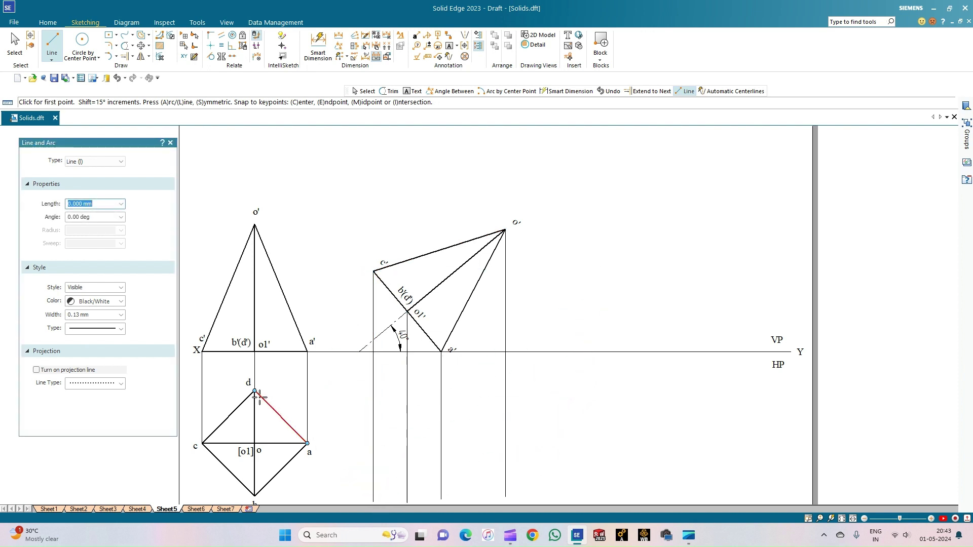
# Step: Draw thin horizontal projectors from top-view corner a to the o' projector, from d to the a' projector, and from b past the a' projector
pyautogui.click(307, 444)
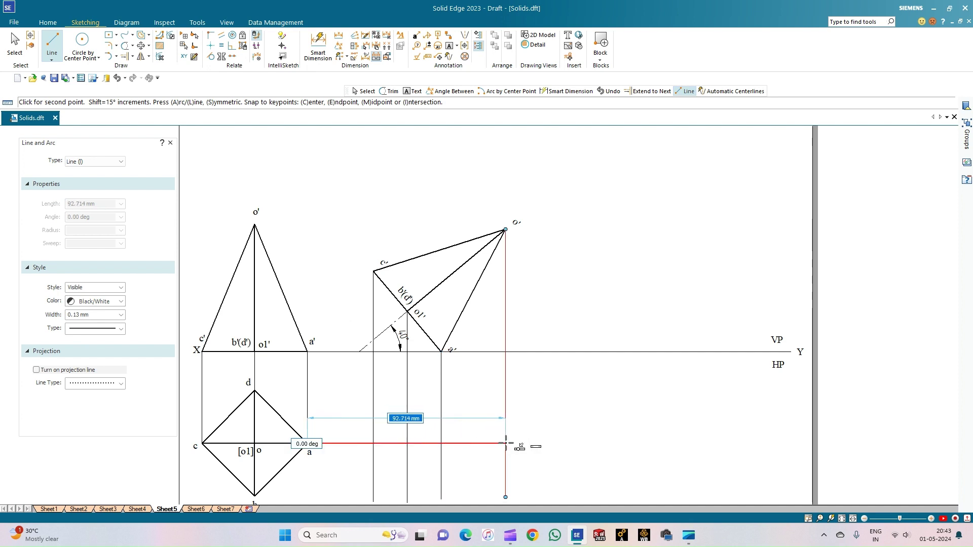
pyautogui.click(505, 443)
pyautogui.press('Escape')
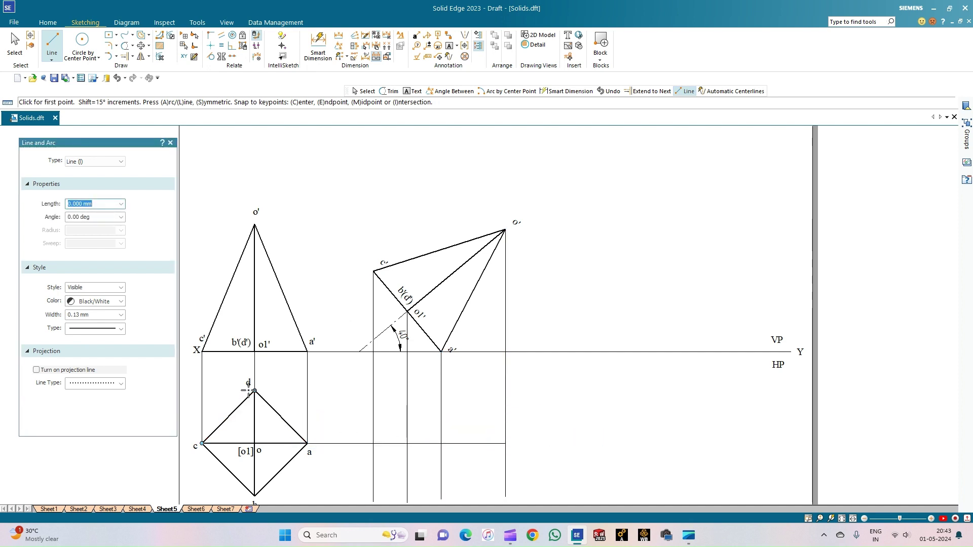
pyautogui.click(254, 390)
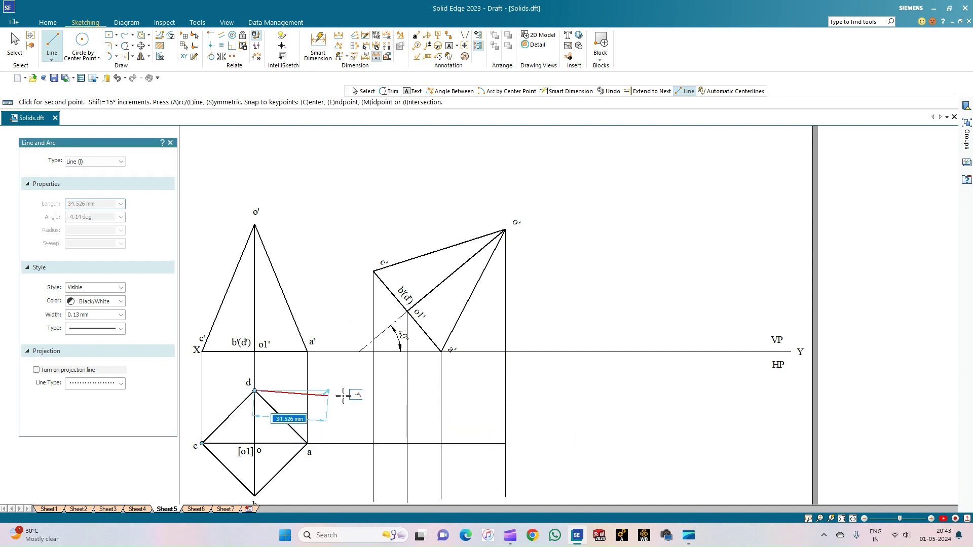
pyautogui.click(440, 393)
pyautogui.press('Escape')
pyautogui.click(254, 496)
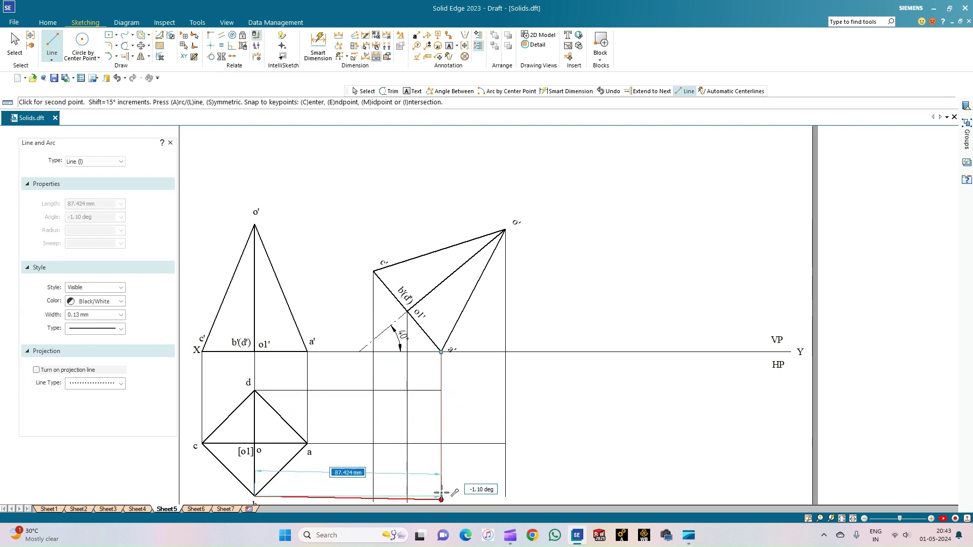
pyautogui.click(470, 494)
pyautogui.press('Escape')
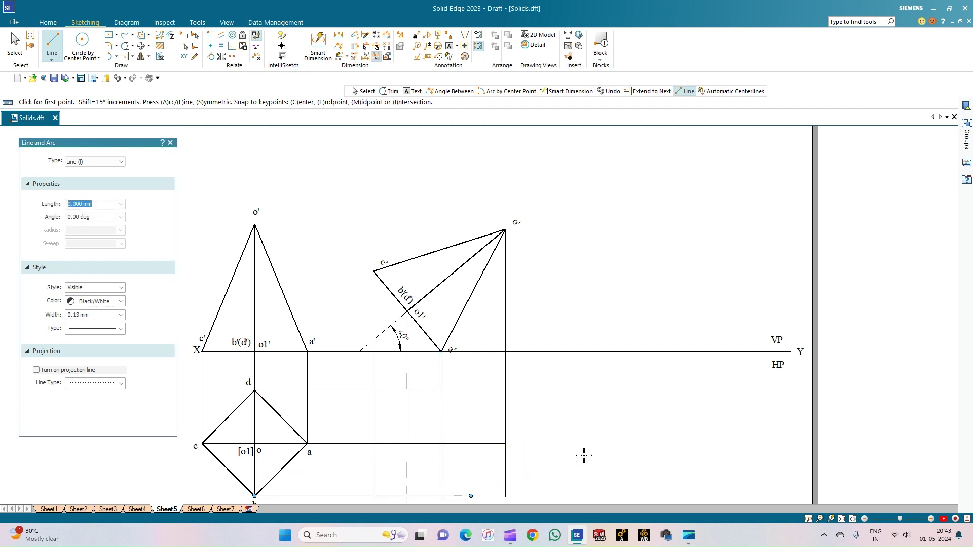
# Step: Draw the second top view's base edges d-a and a-b as 0.50 mm wide lines between the projector intersections
pyautogui.hotkey('ctrl', 'f')
pyautogui.scroll(2, 365, 408)
pyautogui.scroll(-1, 452, 419)
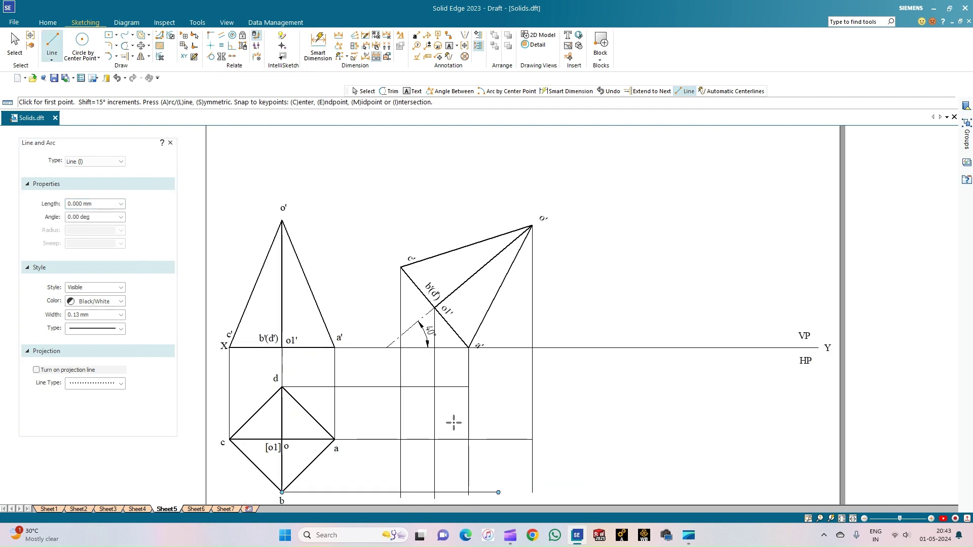
pyautogui.click(822, 519)
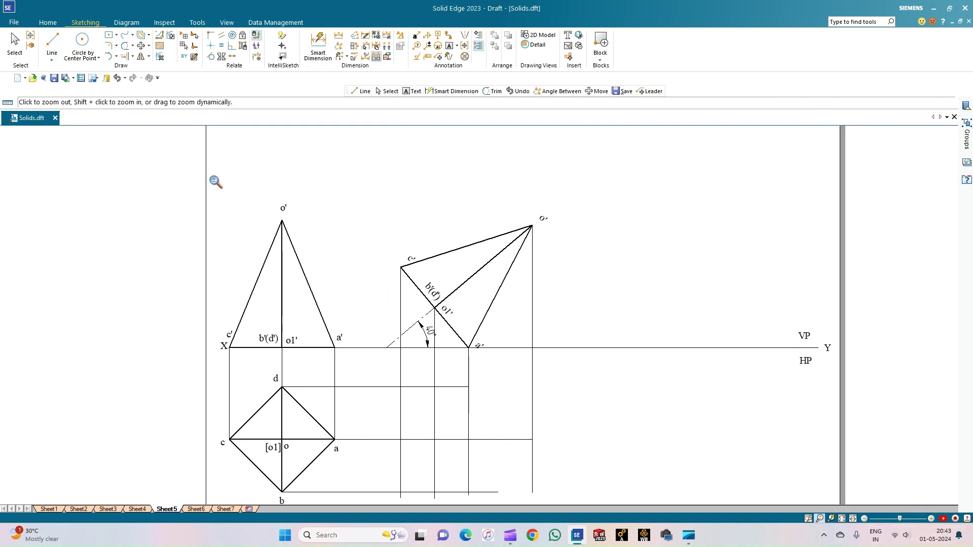
pyautogui.moveTo(271, 341); pyautogui.dragTo(330, 324)
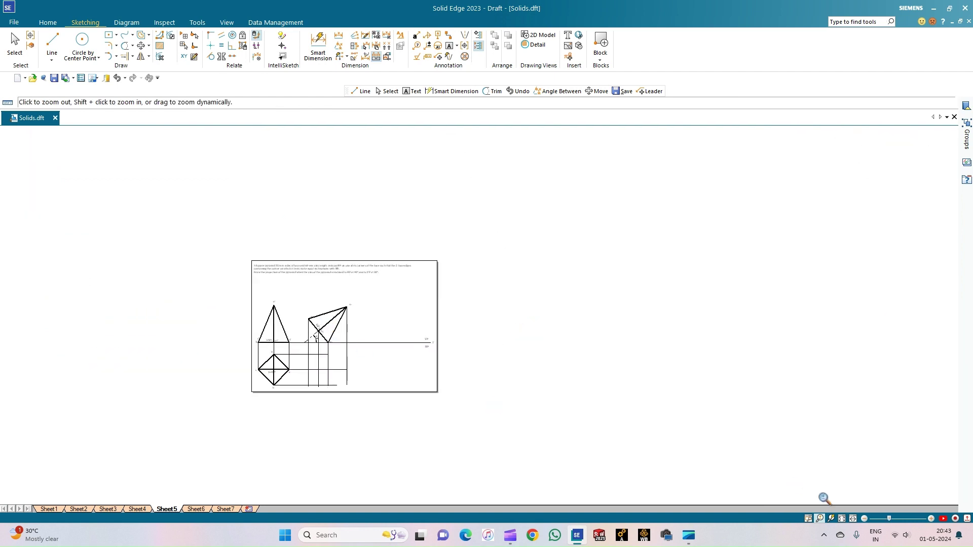
pyautogui.click(842, 519)
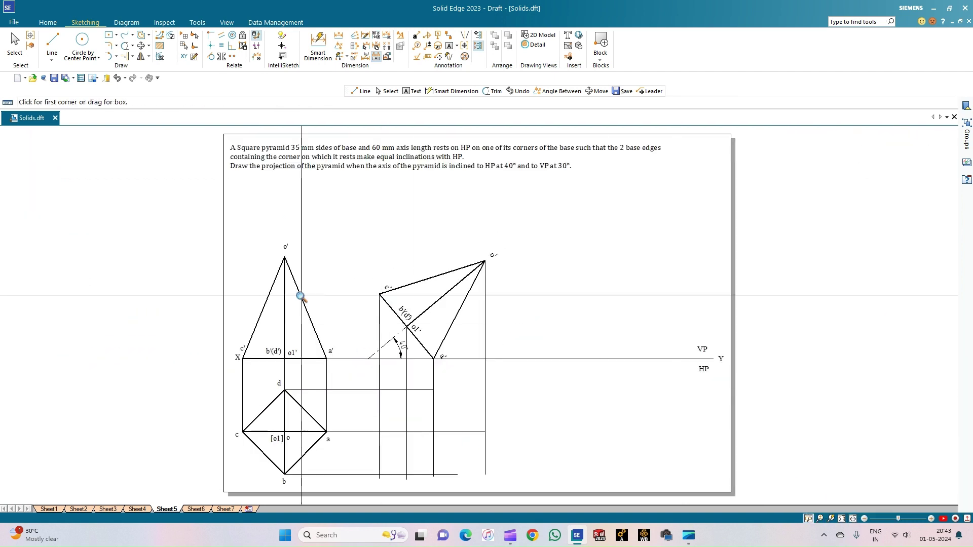
pyautogui.moveTo(391, 411); pyautogui.dragTo(509, 489)
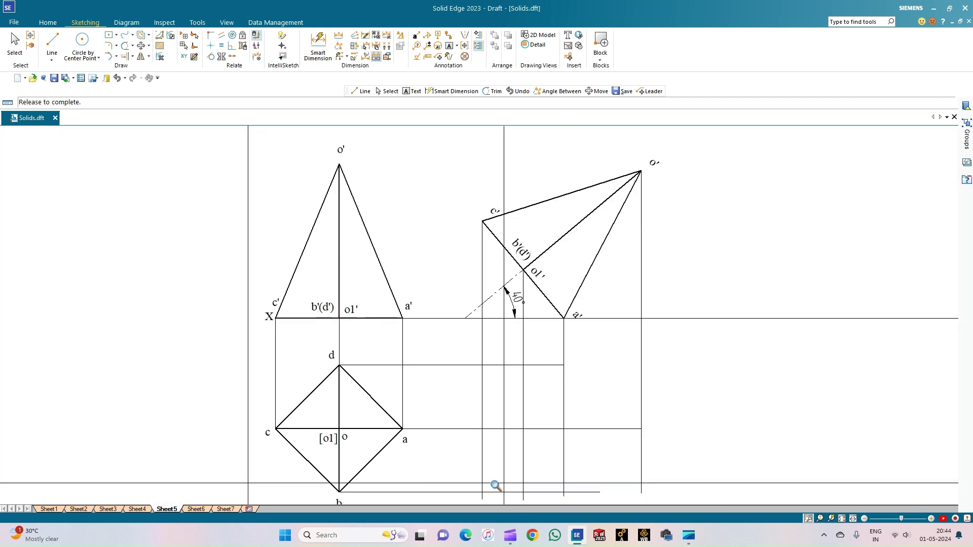
pyautogui.press('l')
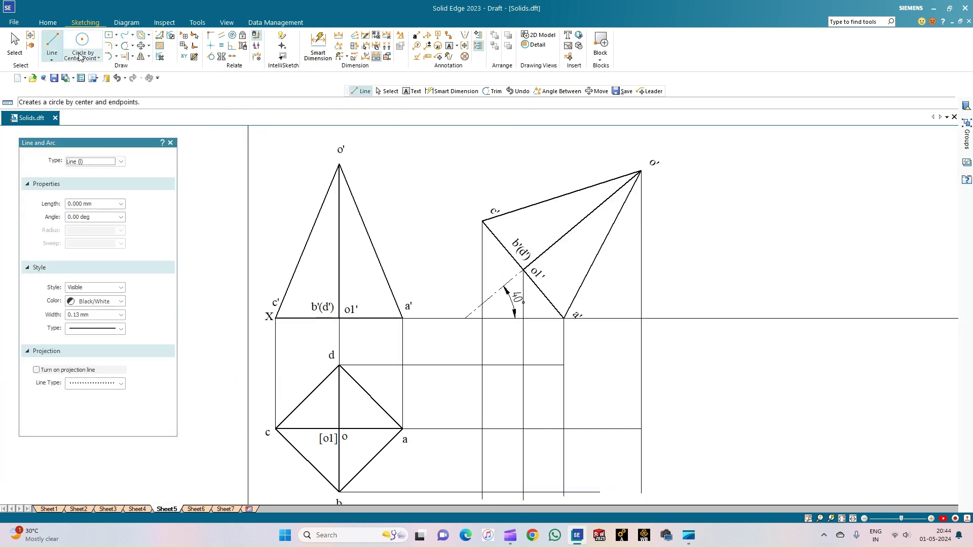
pyautogui.click(120, 315)
pyautogui.click(84, 352)
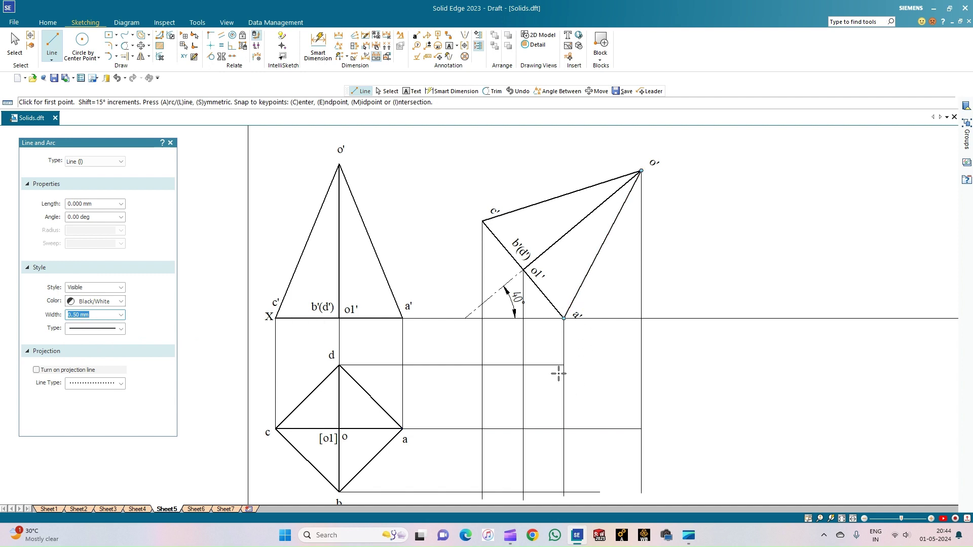
pyautogui.click(564, 429)
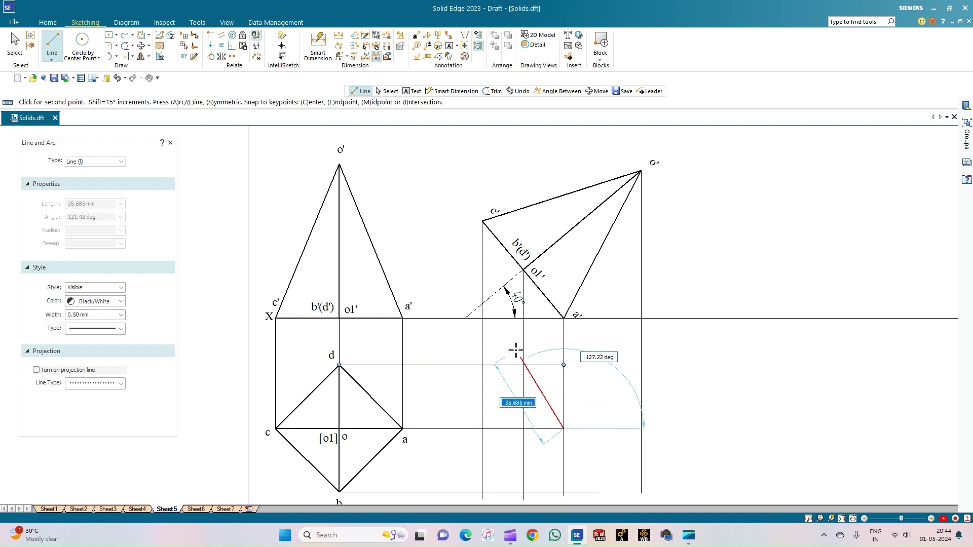
pyautogui.click(524, 364)
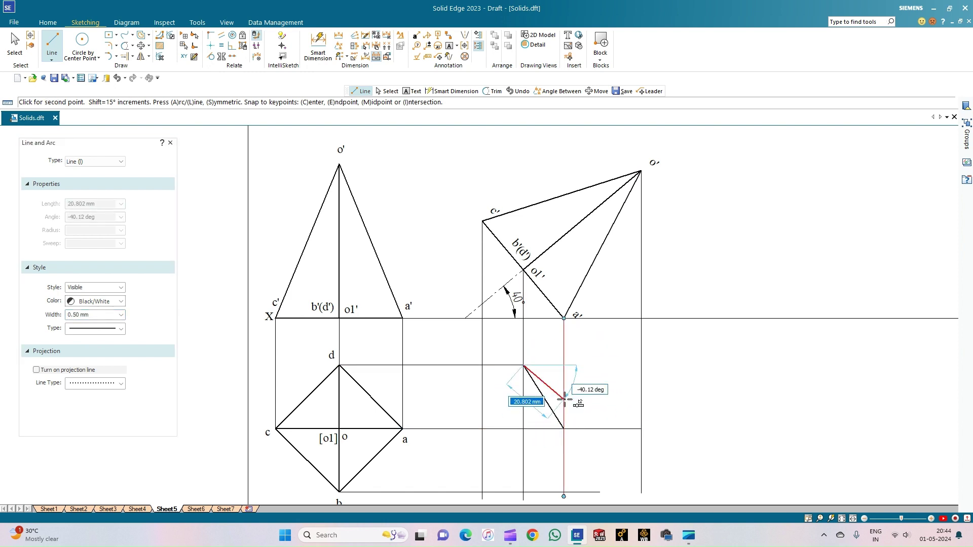
pyautogui.click(563, 428)
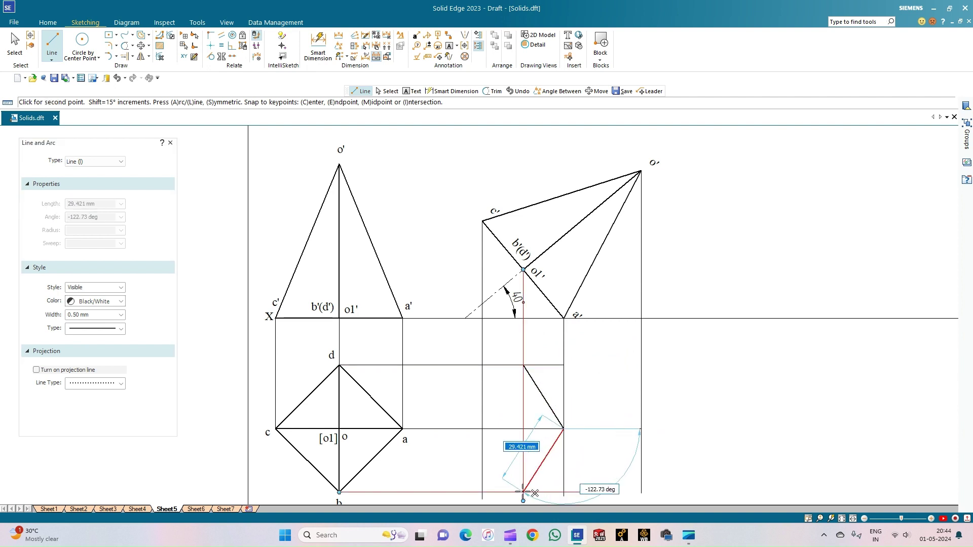
pyautogui.click(523, 492)
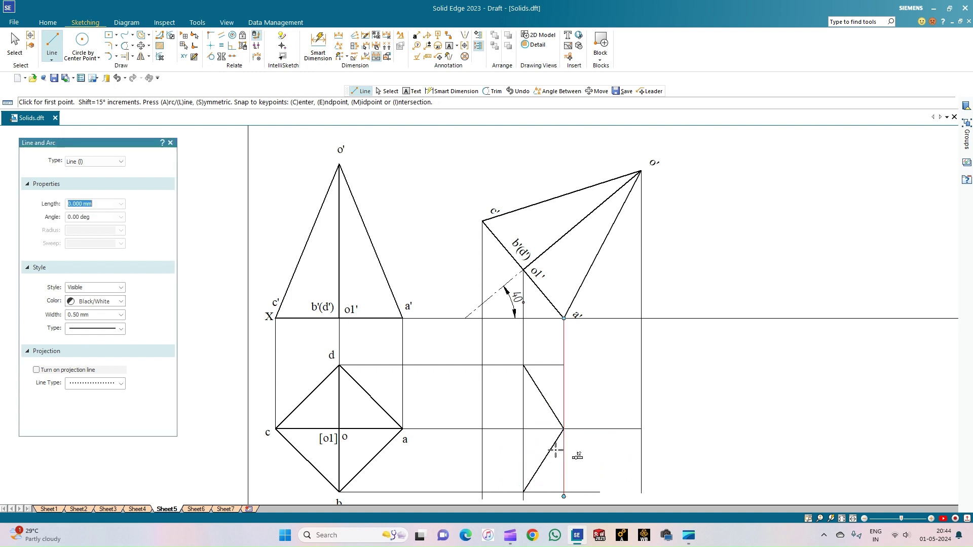
pyautogui.click(14, 41)
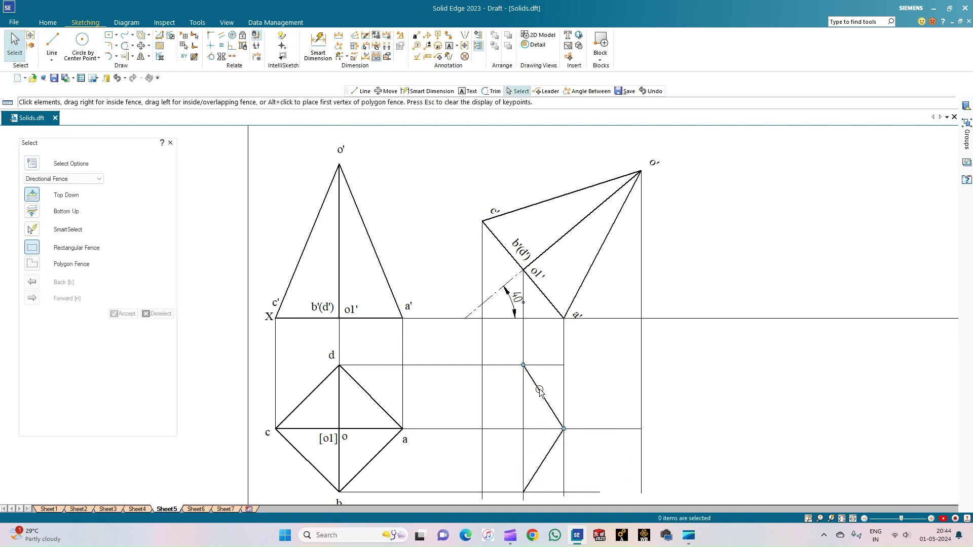
# Step: Change the line type of the second top view's base edges d-a and a-b to dashed
pyautogui.click(543, 396)
pyautogui.keyDown('ctrl'); pyautogui.click(541, 465); pyautogui.keyUp('ctrl')
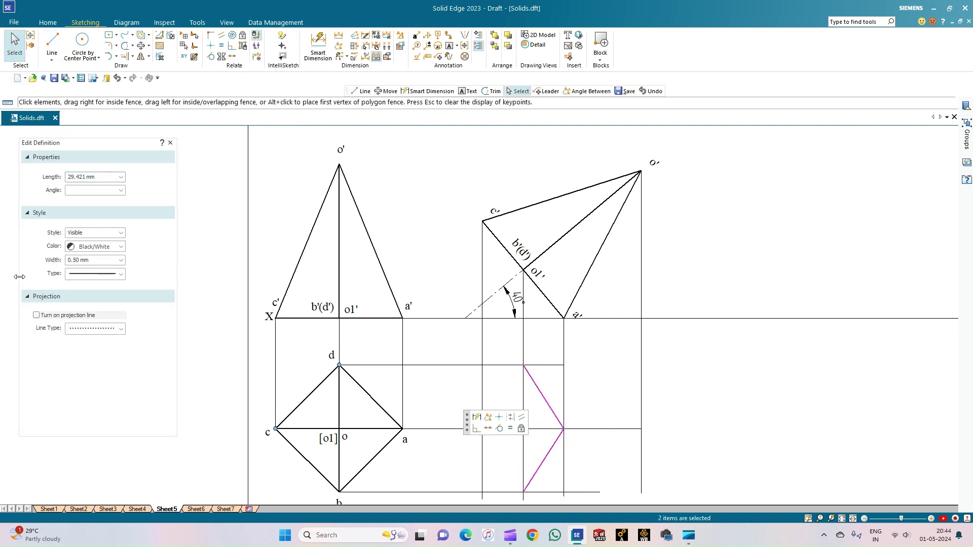
pyautogui.click(114, 276)
pyautogui.click(93, 298)
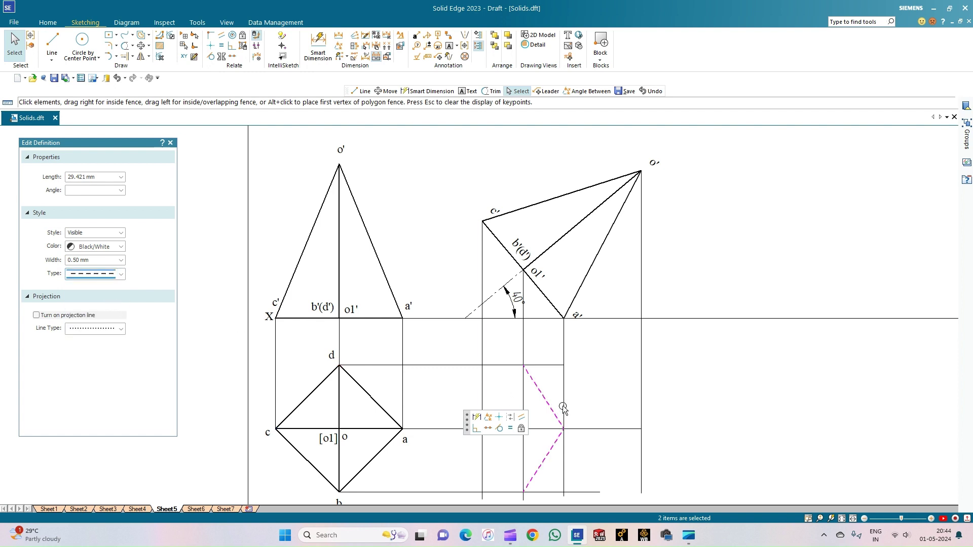
pyautogui.click(588, 407)
# Step: Draw the second top view's remaining base edges d-c and c-b as solid 0.50 mm wide lines between the projector intersections
pyautogui.click(51, 40)
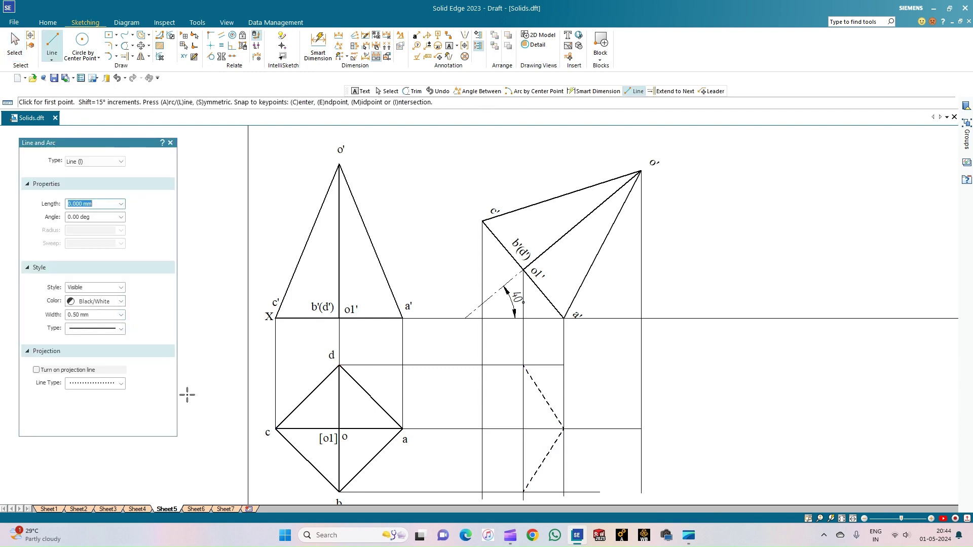
pyautogui.click(122, 315)
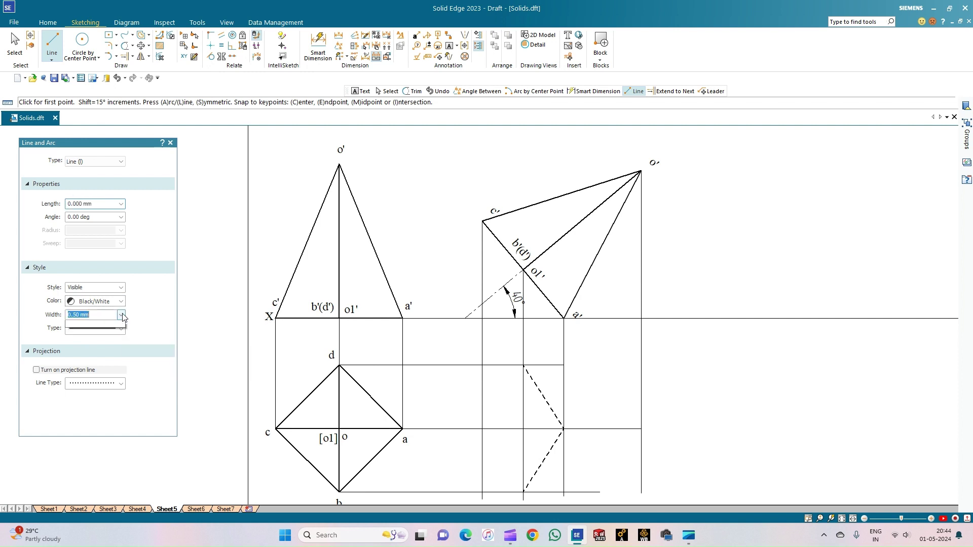
pyautogui.click(100, 352)
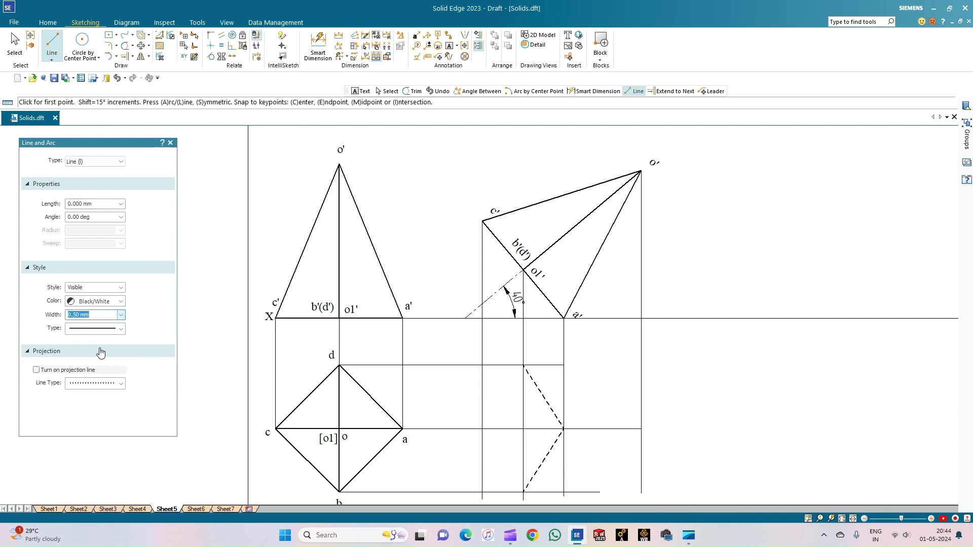
pyautogui.click(122, 330)
pyautogui.click(104, 345)
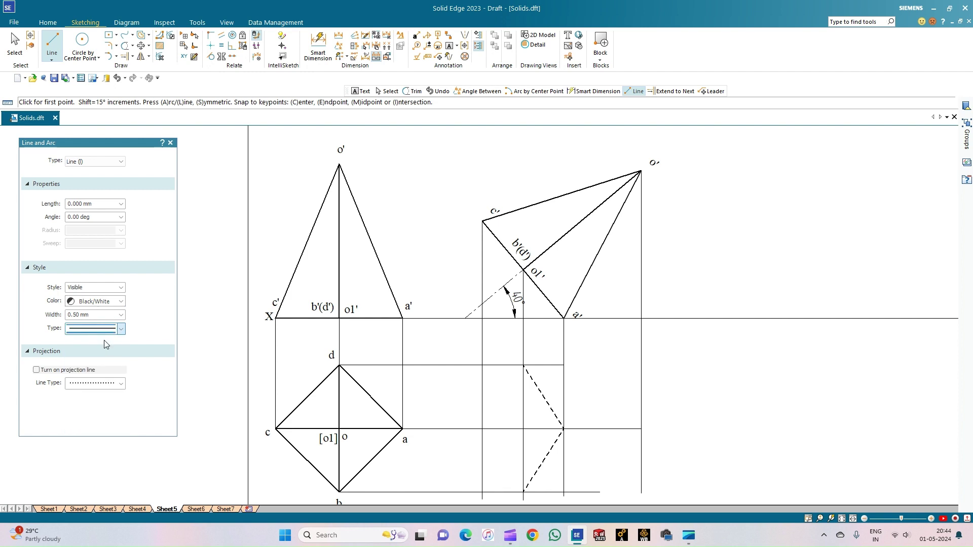
pyautogui.click(523, 365)
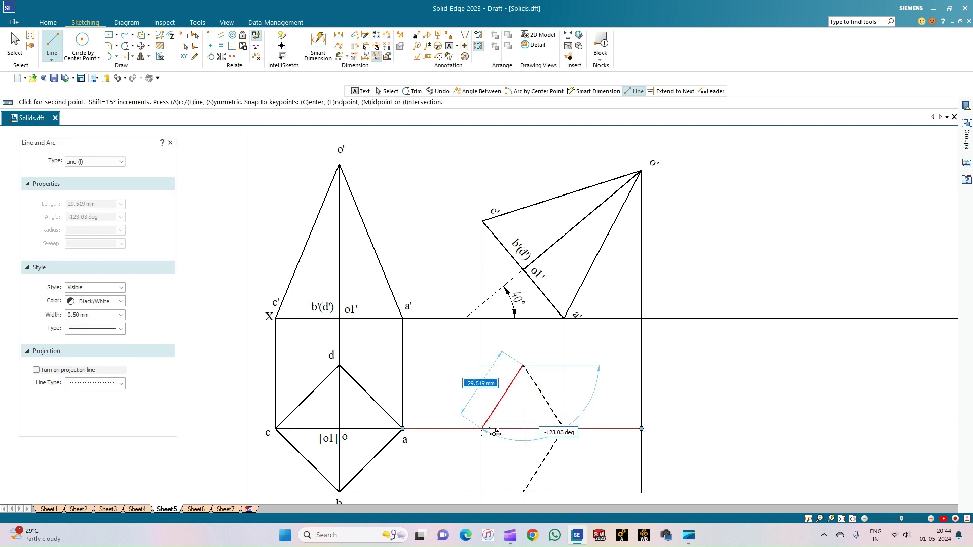
pyautogui.click(482, 429)
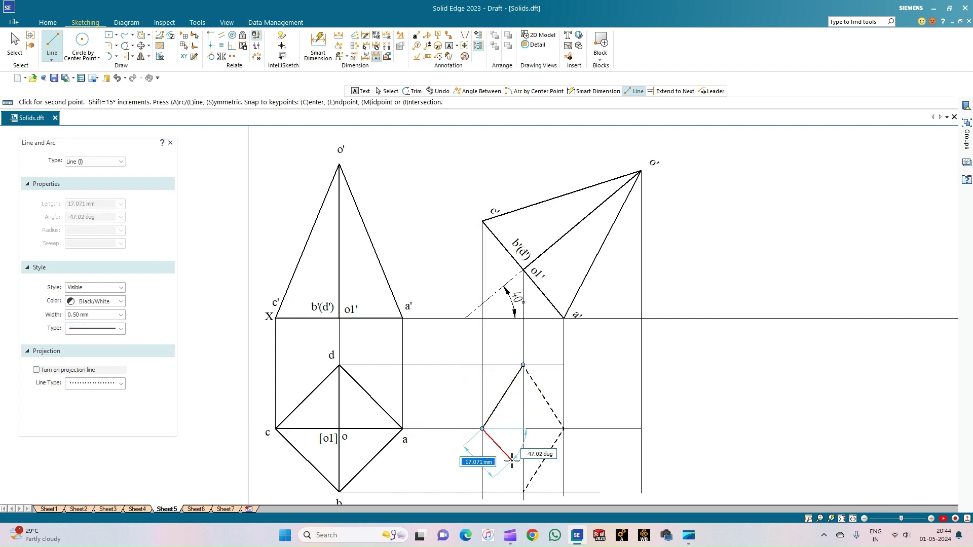
pyautogui.click(524, 492)
pyautogui.rightClick(523, 492)
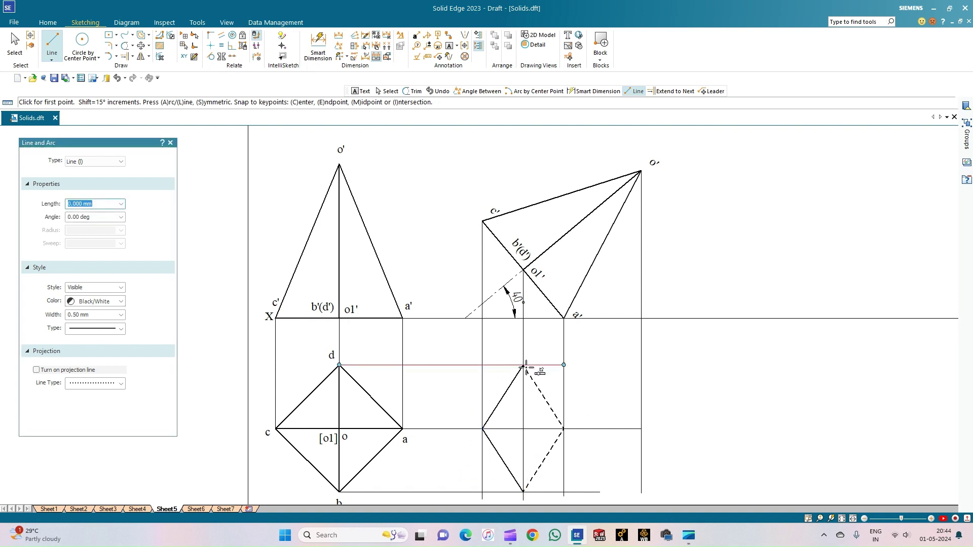
# Step: Draw solid 0.50 mm lines joining corners d, b and c of the second top view to the apex on the o' projector
pyautogui.click(524, 365)
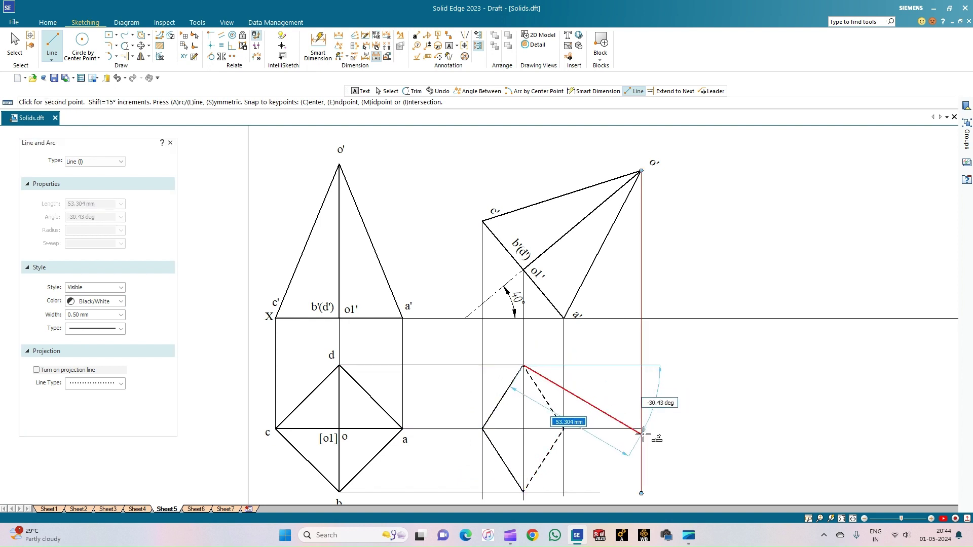
pyautogui.click(641, 429)
pyautogui.rightClick(641, 431)
pyautogui.click(523, 491)
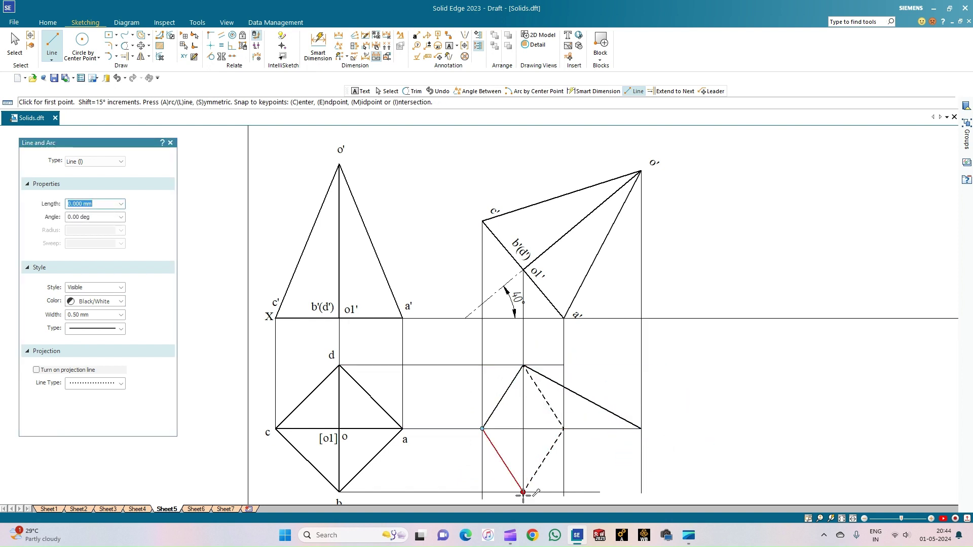
pyautogui.click(641, 428)
pyautogui.rightClick(641, 428)
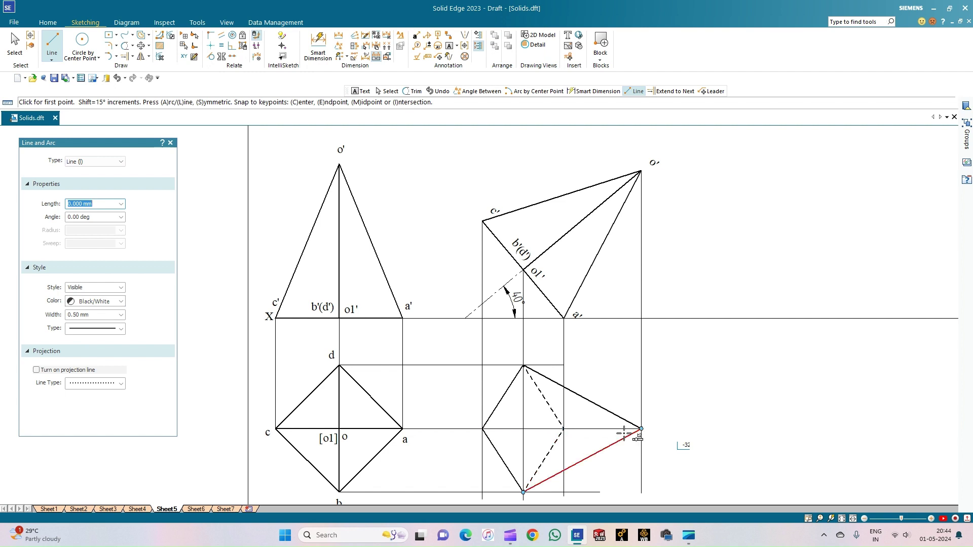
pyautogui.click(641, 428)
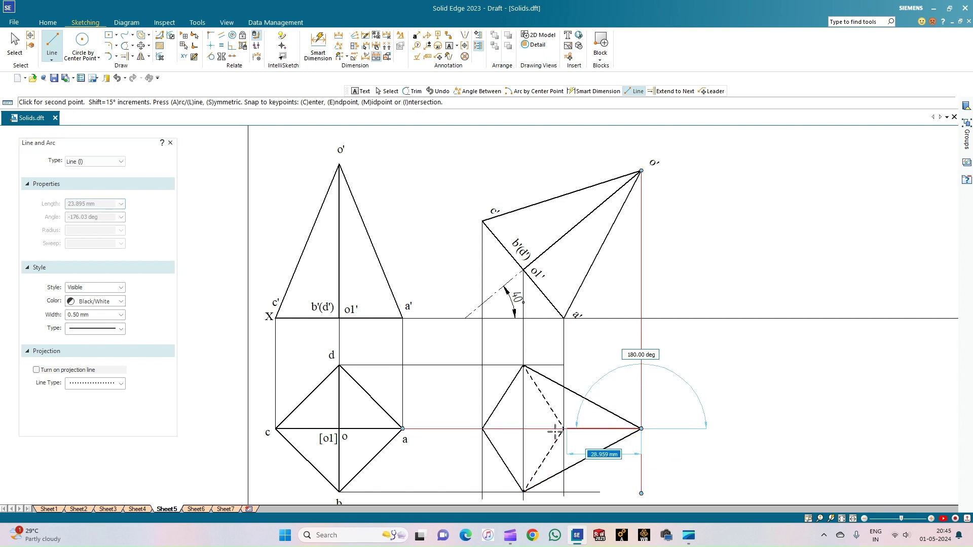
pyautogui.click(481, 429)
pyautogui.press('Escape')
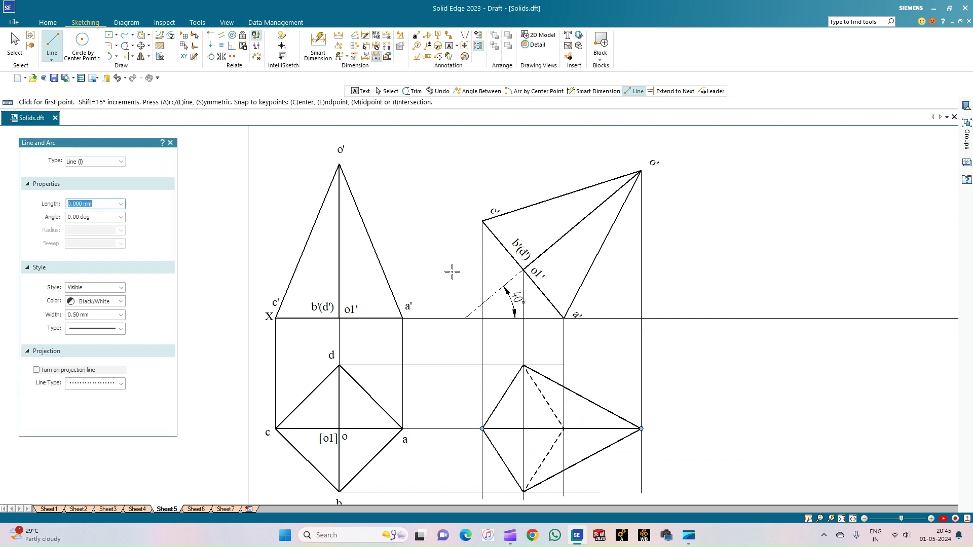
# Step: Trim the horizontal and vertical projector ends that extend beyond the second top view's outline
pyautogui.click(124, 45)
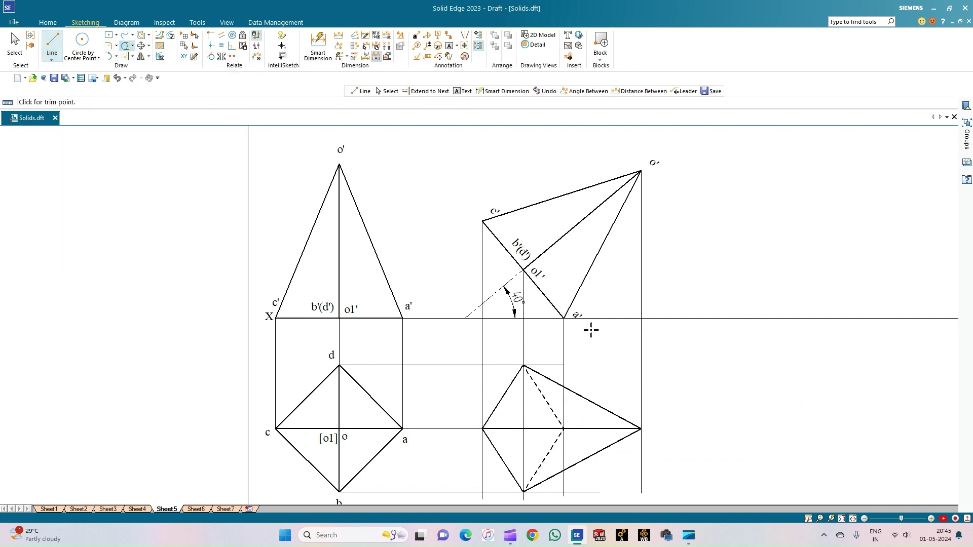
pyautogui.click(549, 364)
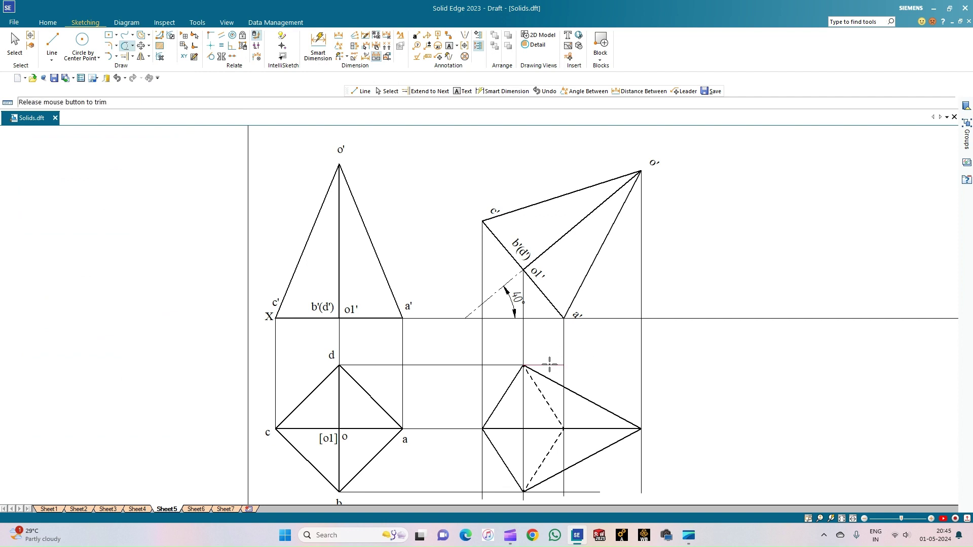
pyautogui.click(580, 492)
pyautogui.click(564, 490)
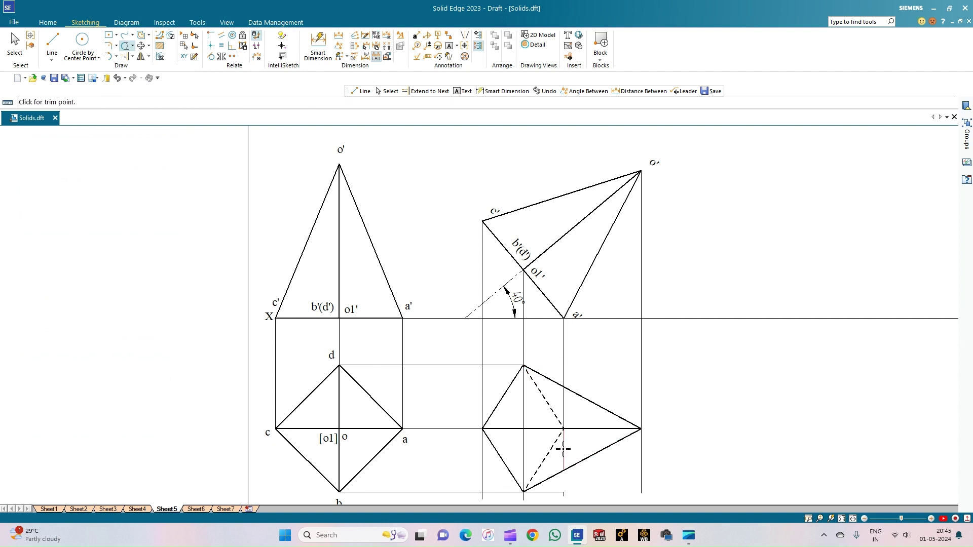
pyautogui.click(563, 488)
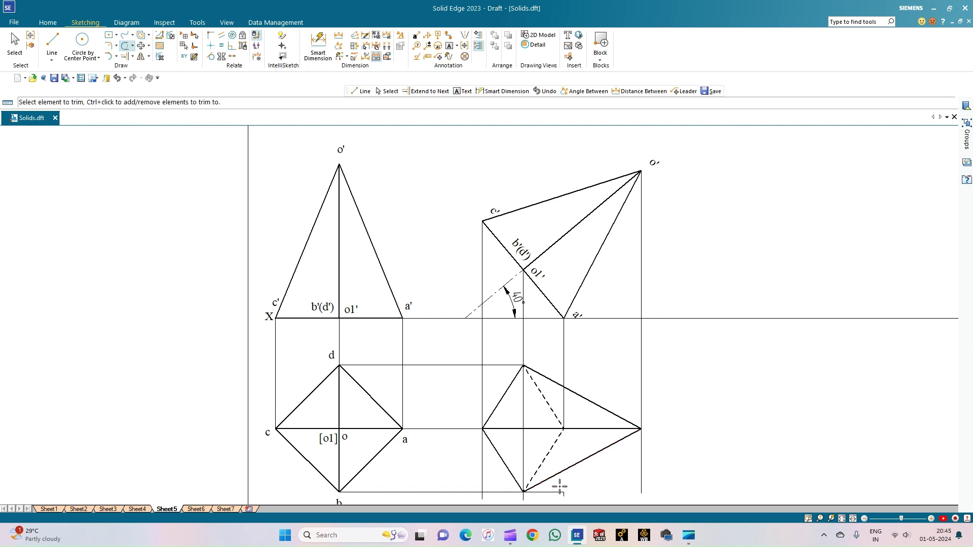
pyautogui.click(557, 492)
pyautogui.scroll(1, 567, 495)
pyautogui.scroll(4, 567, 495)
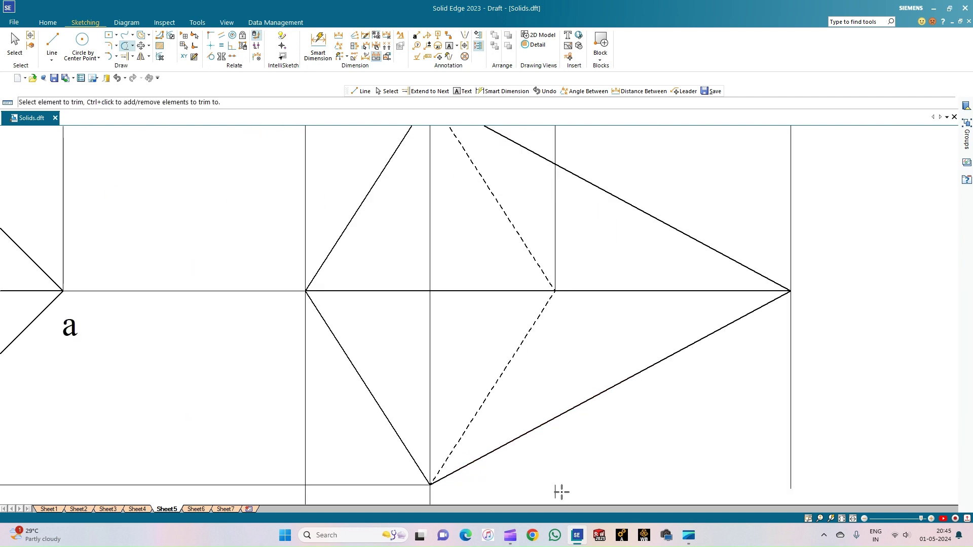
pyautogui.scroll(-2, 560, 495)
pyautogui.scroll(-2, 601, 492)
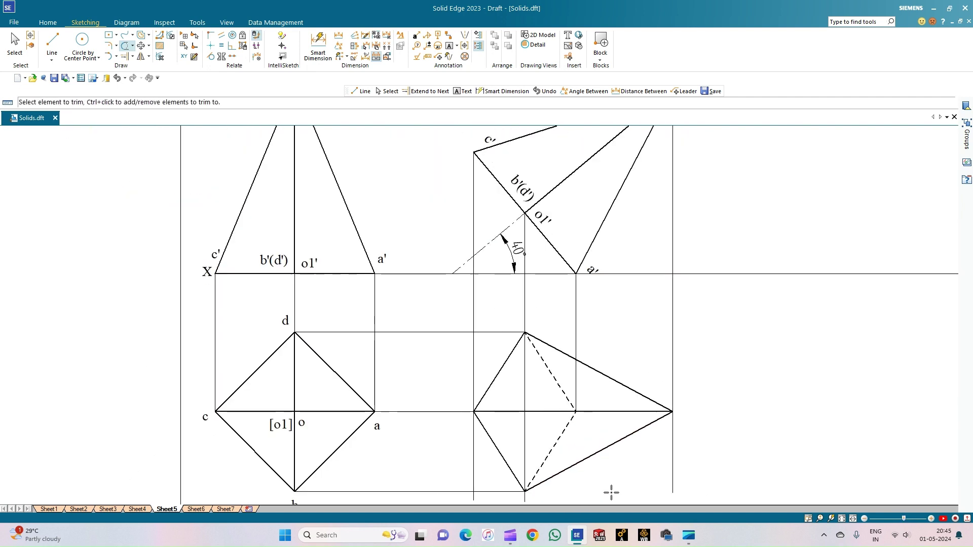
pyautogui.click(524, 496)
pyautogui.click(473, 497)
pyautogui.click(476, 464)
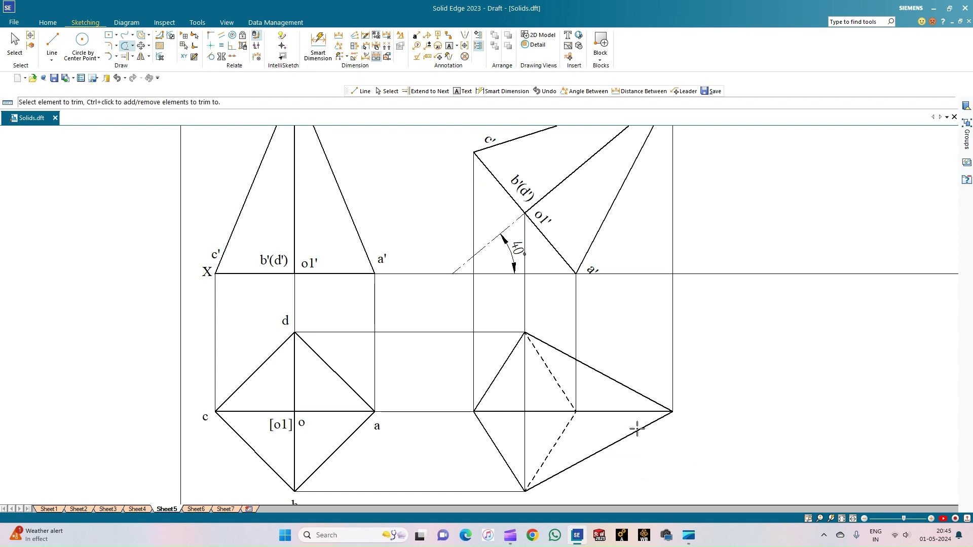
# Step: Trim away the vertical projector segments of c', b'(d'), a' and o' between the XY line and the second top view
pyautogui.click(476, 306)
pyautogui.moveTo(476, 306)
pyautogui.mouseDown()
pyautogui.moveTo(582, 309)
pyautogui.moveTo(581, 376)
pyautogui.mouseUp()
pyautogui.click(580, 376)
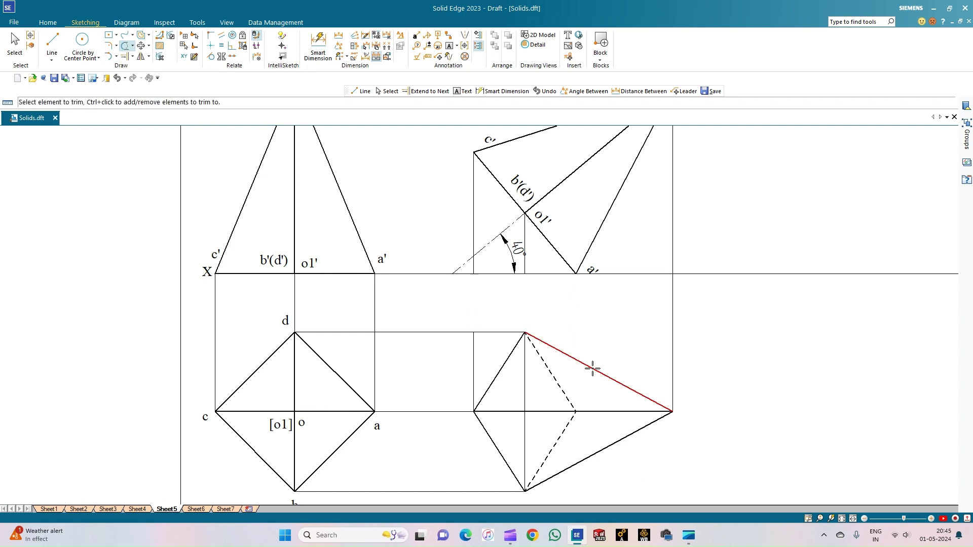
pyautogui.click(669, 344)
pyautogui.click(472, 349)
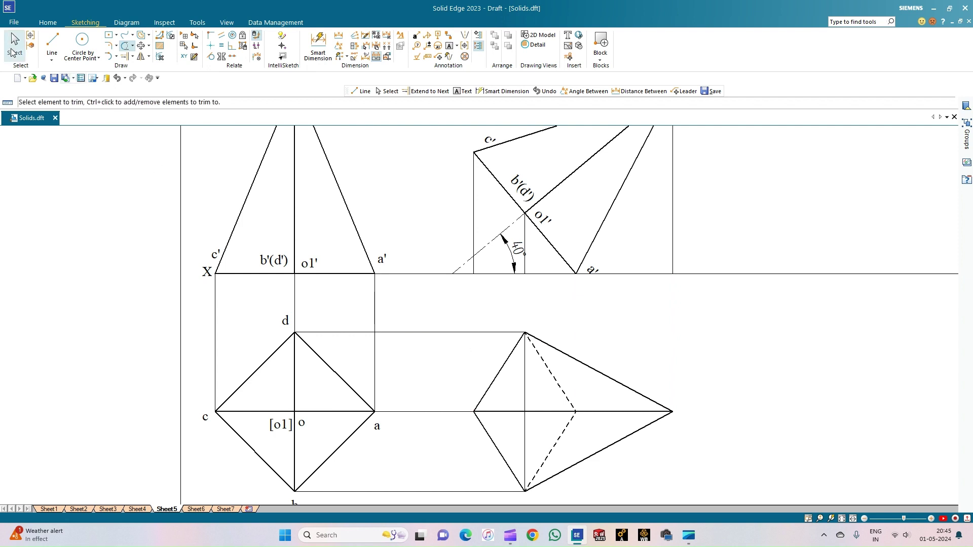
# Step: Group the seven lines of the second top view, including the two dashed edges, into a rigid set
pyautogui.click(12, 45)
pyautogui.click(599, 372)
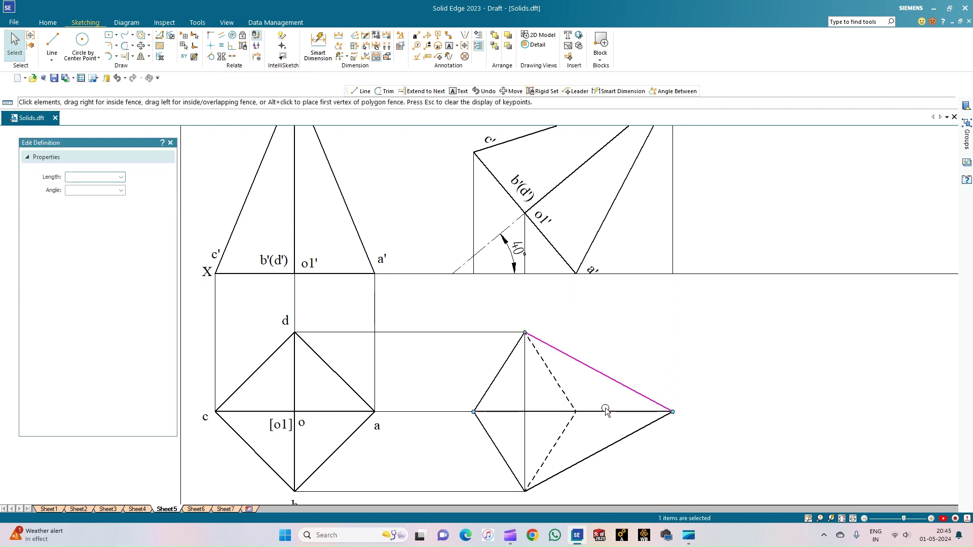
pyautogui.keyDown('ctrl'); pyautogui.click(606, 411); pyautogui.keyUp('ctrl')
pyautogui.keyDown('ctrl'); pyautogui.click(497, 377); pyautogui.keyUp('ctrl')
pyautogui.keyDown('ctrl'); pyautogui.click(558, 385); pyautogui.keyUp('ctrl')
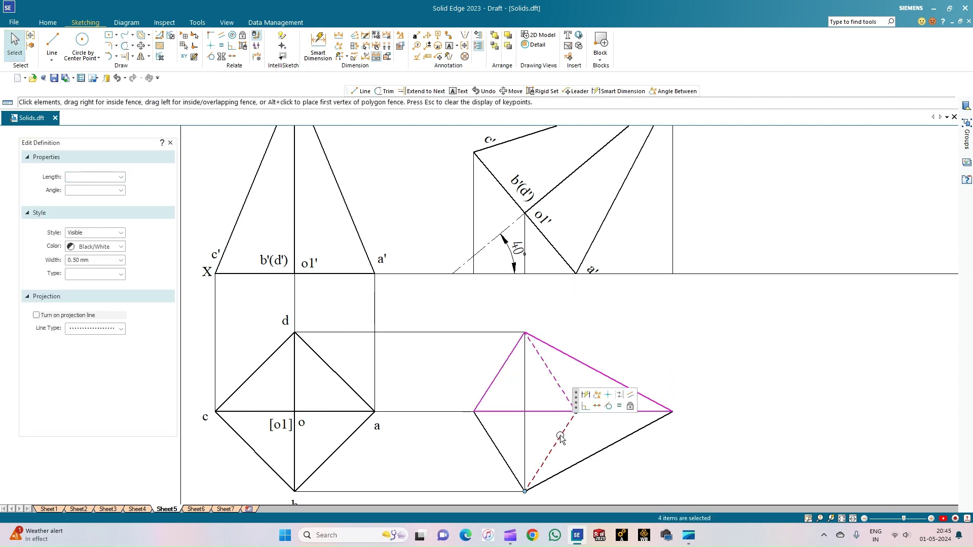
pyautogui.keyDown('ctrl'); pyautogui.click(561, 439); pyautogui.keyUp('ctrl')
pyautogui.keyDown('ctrl'); pyautogui.click(495, 444); pyautogui.keyUp('ctrl')
pyautogui.keyDown('ctrl'); pyautogui.click(593, 463); pyautogui.keyUp('ctrl')
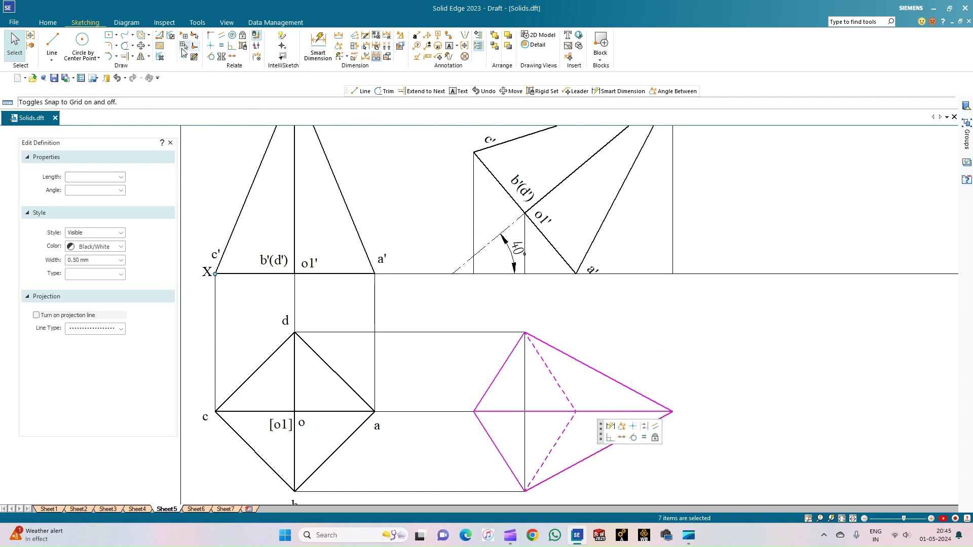
pyautogui.click(244, 47)
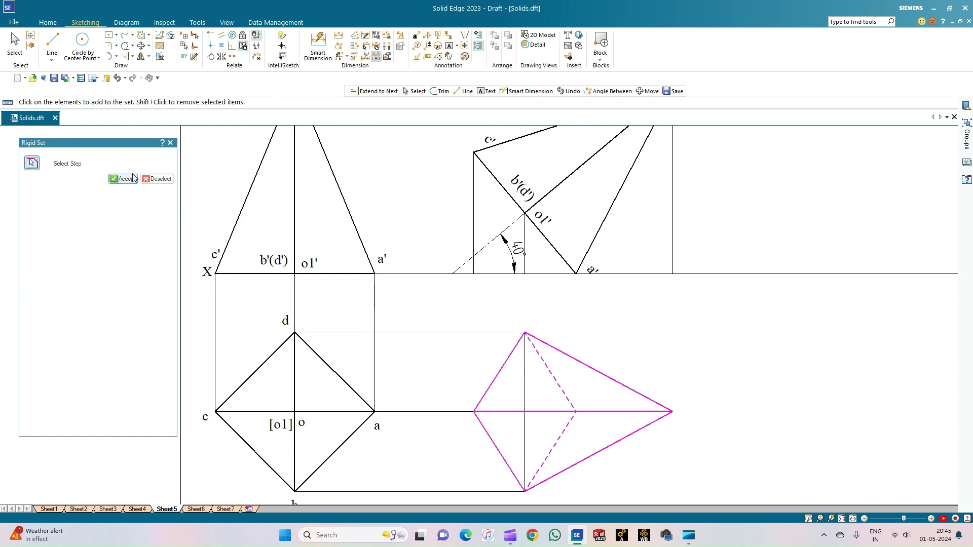
pyautogui.click(124, 179)
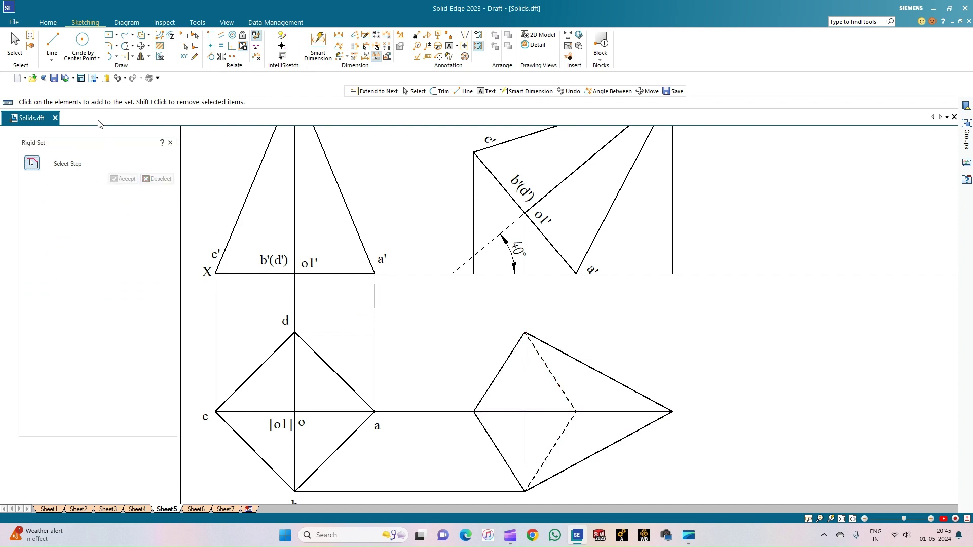
# Step: Extend the vertical projectors from c', b'(d') and o' down to the second top view with Extend to Next
pyautogui.click(129, 57)
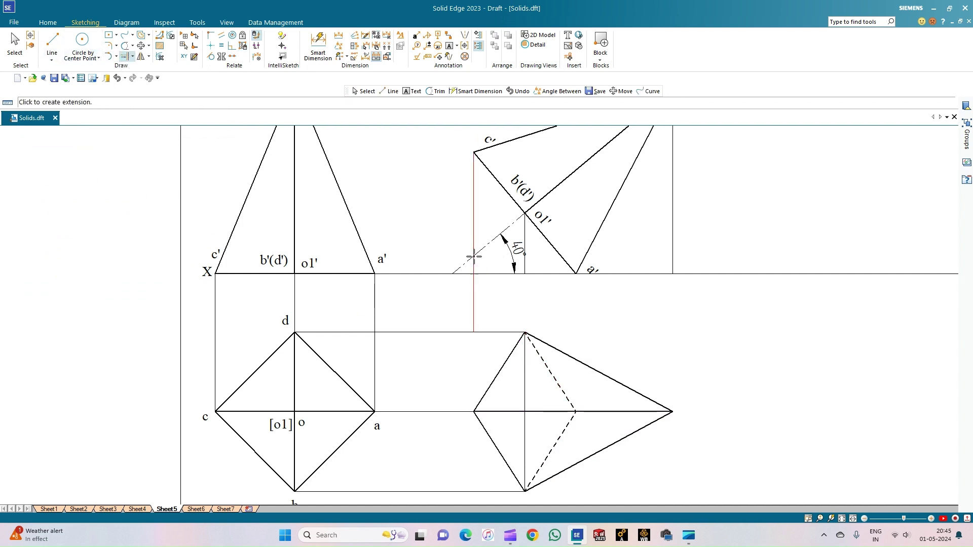
pyautogui.click(473, 291)
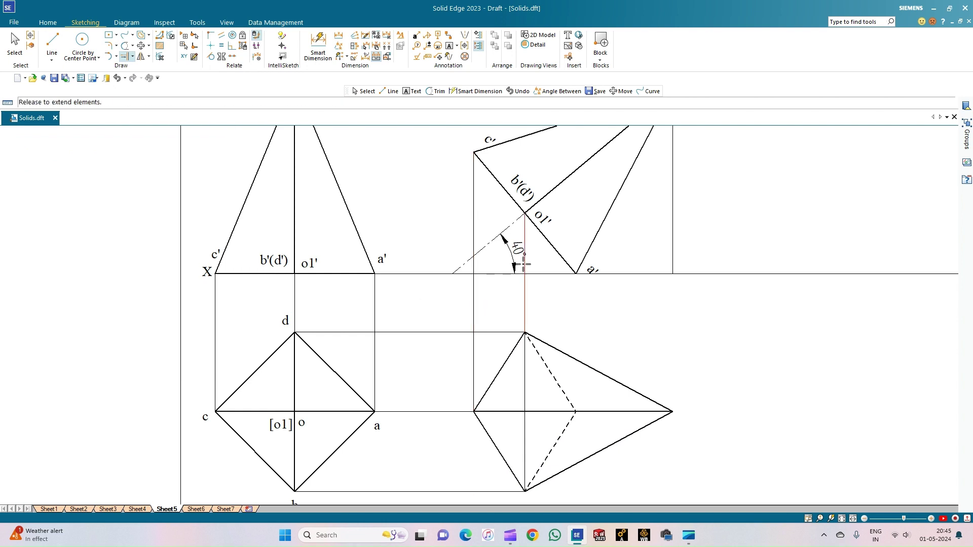
pyautogui.click(524, 268)
pyautogui.click(670, 255)
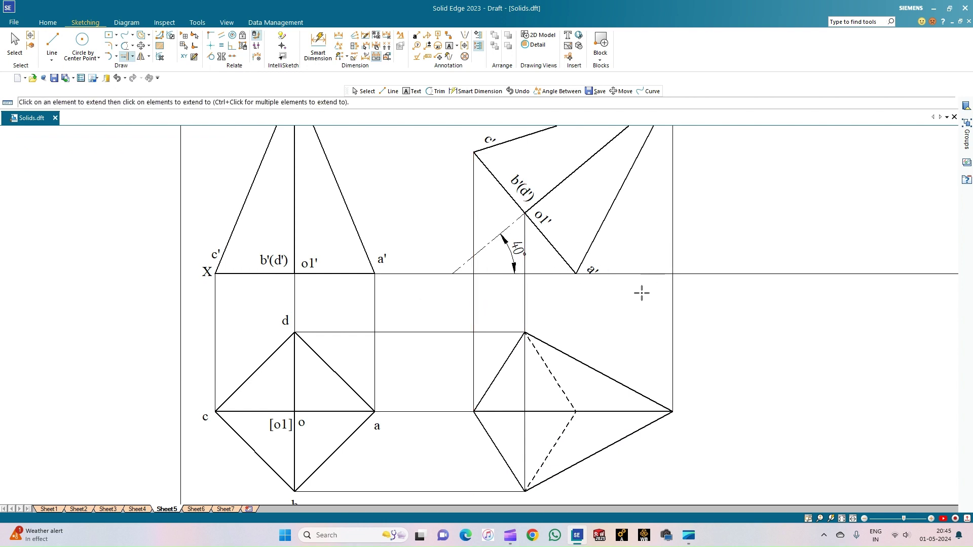
# Step: Draw a 0.13 mm wide vertical projector from a' down to the corner where the dashed base edges meet
pyautogui.click(51, 41)
pyautogui.click(121, 315)
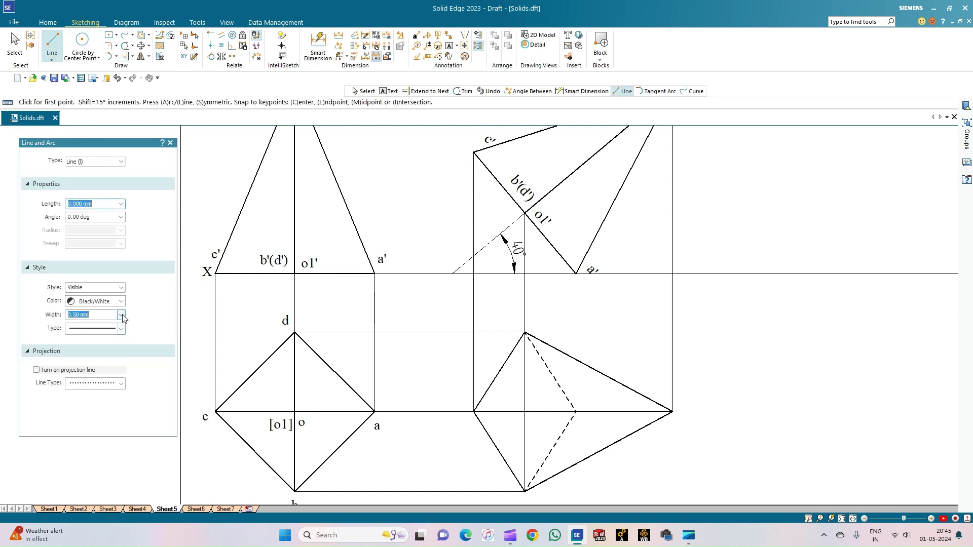
pyautogui.click(97, 325)
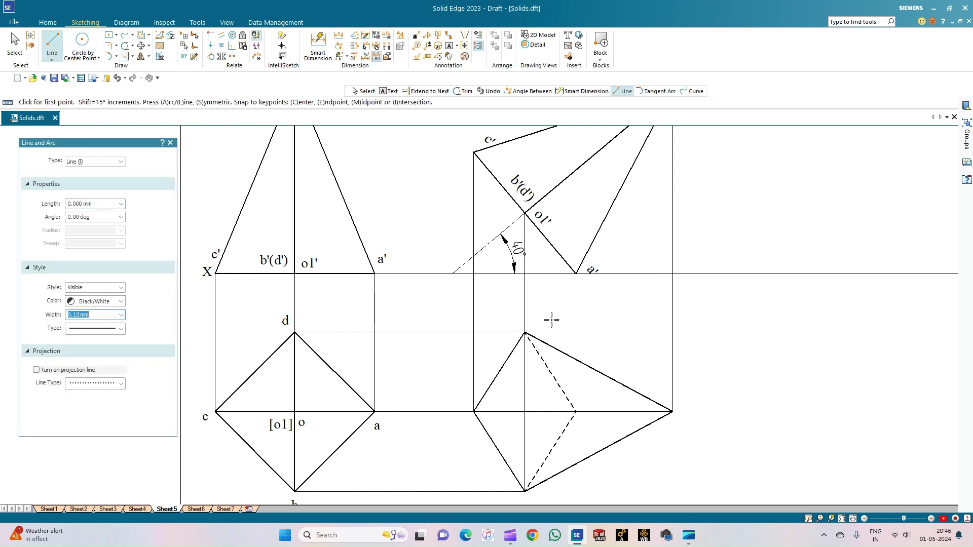
pyautogui.click(576, 273)
pyautogui.click(575, 411)
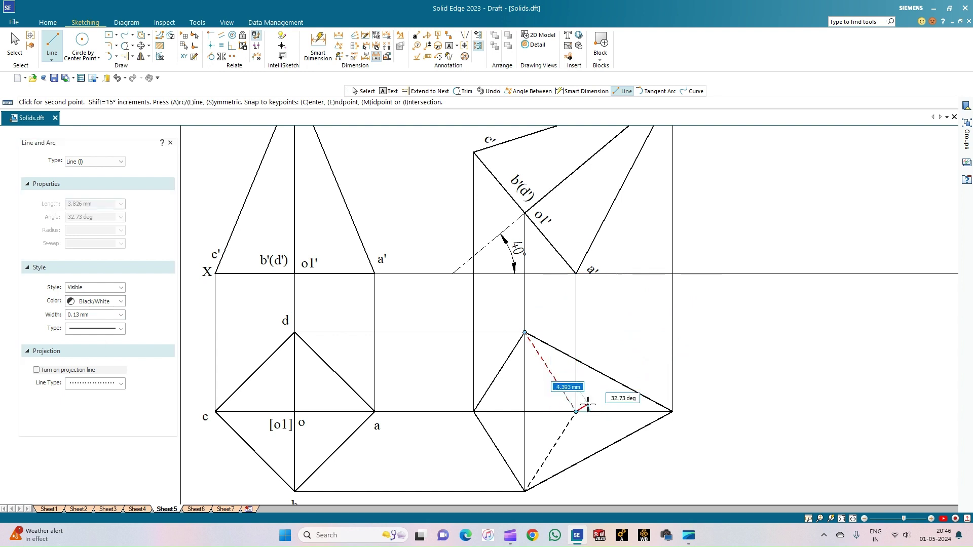
pyautogui.rightClick(588, 403)
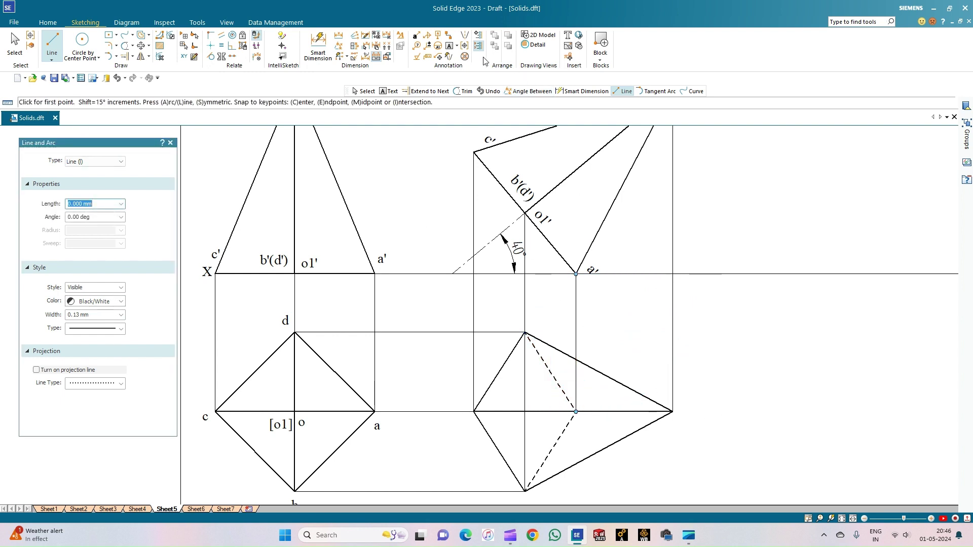
# Step: Label the points o, a, d, c, o1 and b on the second top view
pyautogui.click(448, 46)
pyautogui.click(672, 412)
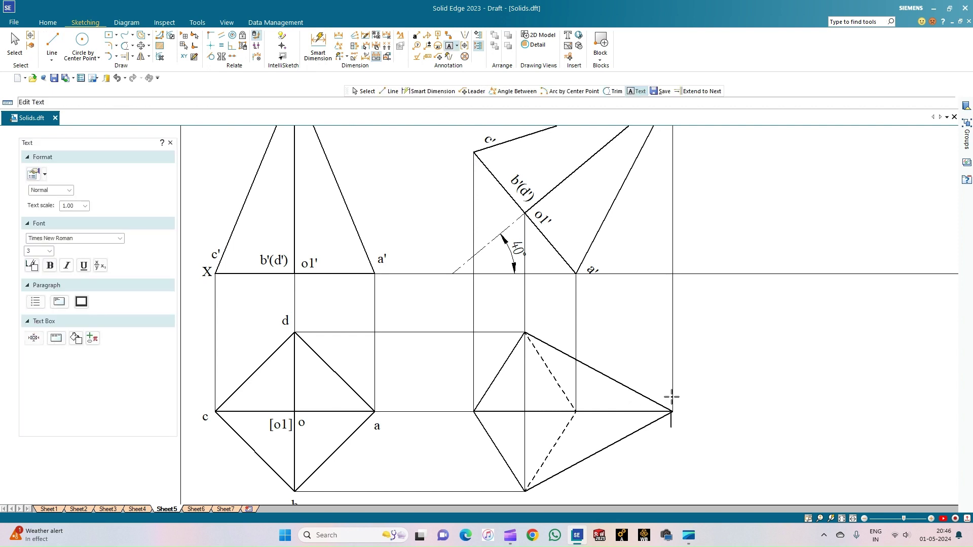
pyautogui.click(575, 415)
pyautogui.click(518, 314)
pyautogui.write('d')
pyautogui.click(465, 395)
pyautogui.write('c')
pyautogui.click(843, 520)
pyautogui.scroll(1, 555, 413)
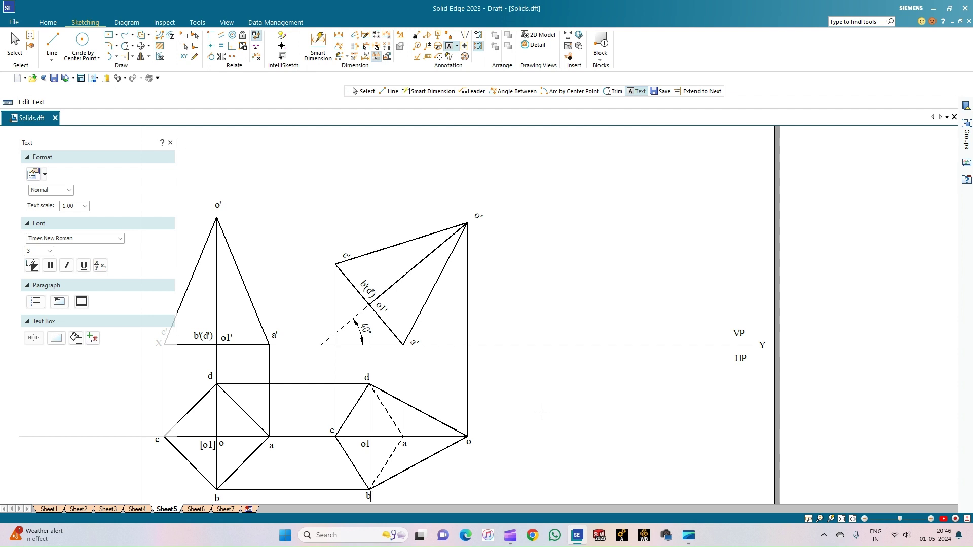
# Step: Dimension the vertical axis of the pyramid in the first front view, placing the dimension beside the view
pyautogui.click(852, 520)
pyautogui.scroll(1, 326, 365)
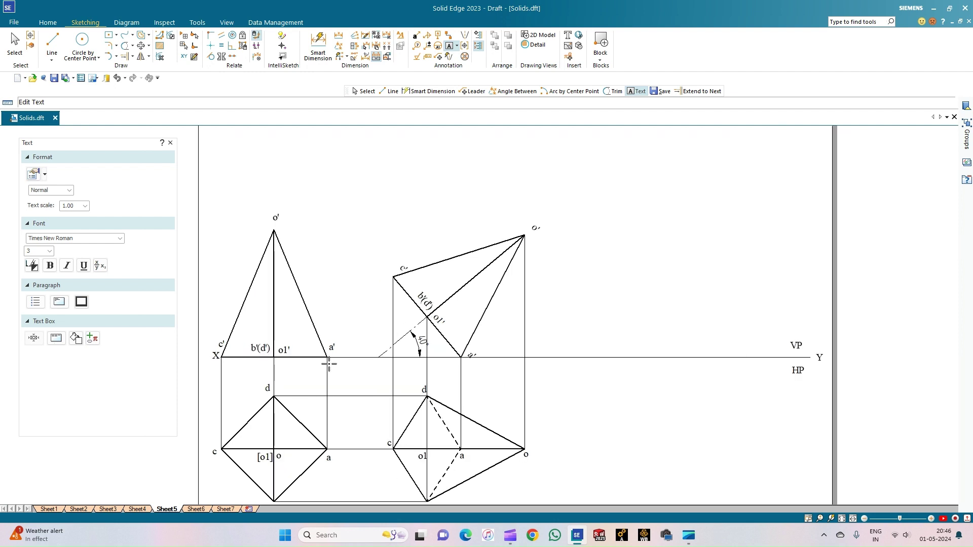
pyautogui.scroll(-1, 328, 364)
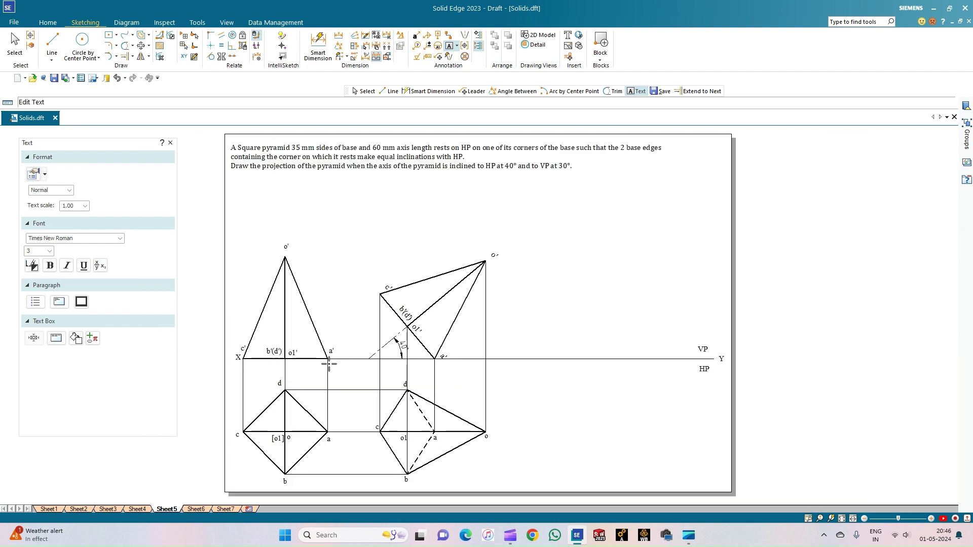
pyautogui.click(318, 45)
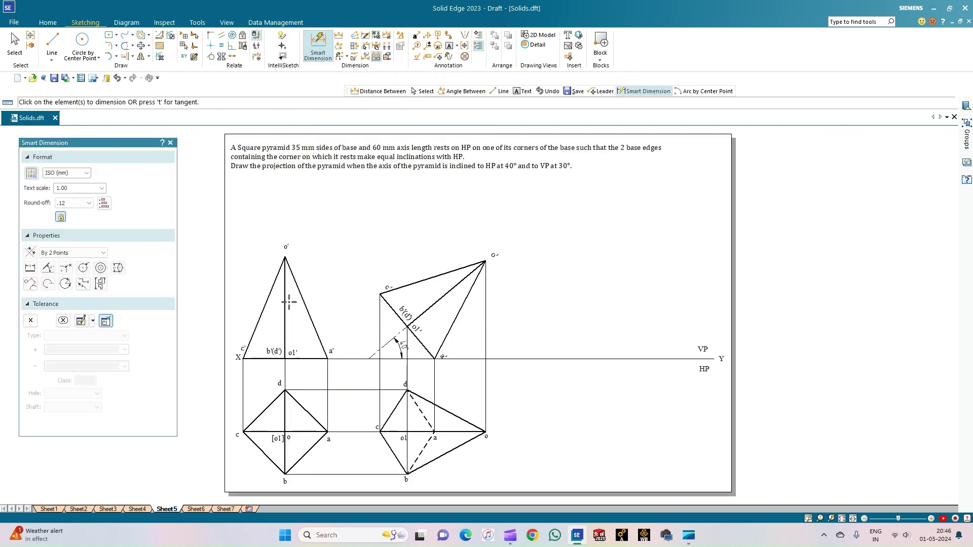
pyautogui.click(285, 304)
pyautogui.click(343, 308)
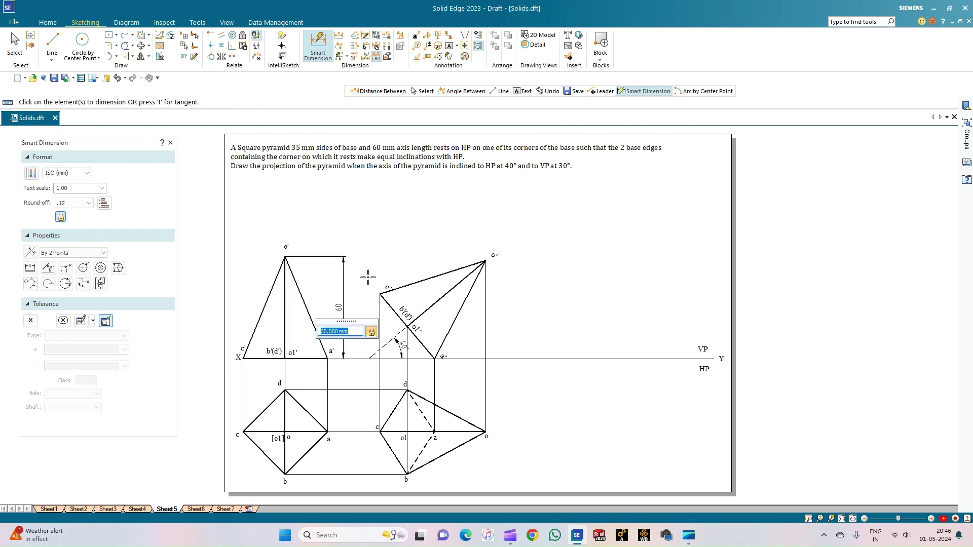
# Step: Dimension the horizontal distance between o1 and o in the second top view, placing the dimension below the view
pyautogui.click(339, 35)
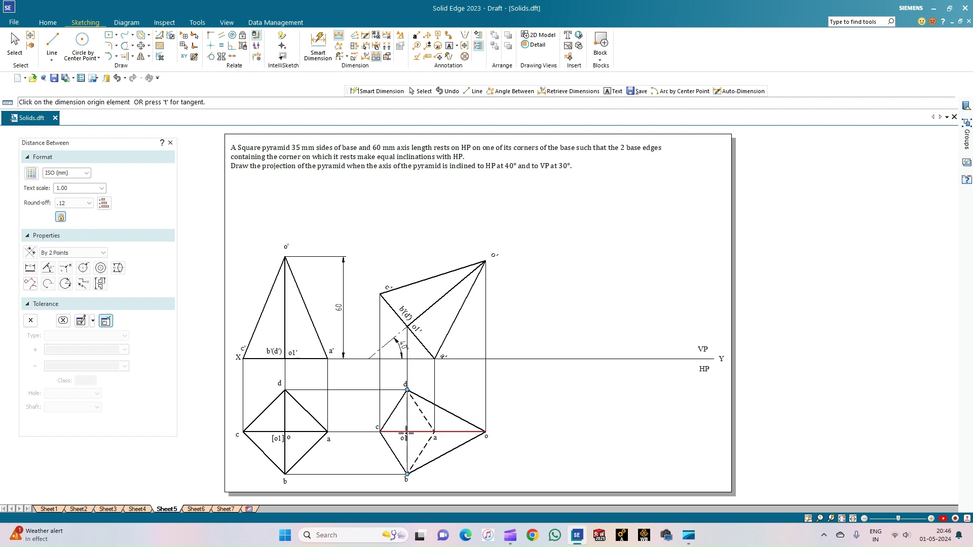
pyautogui.scroll(3, 404, 431)
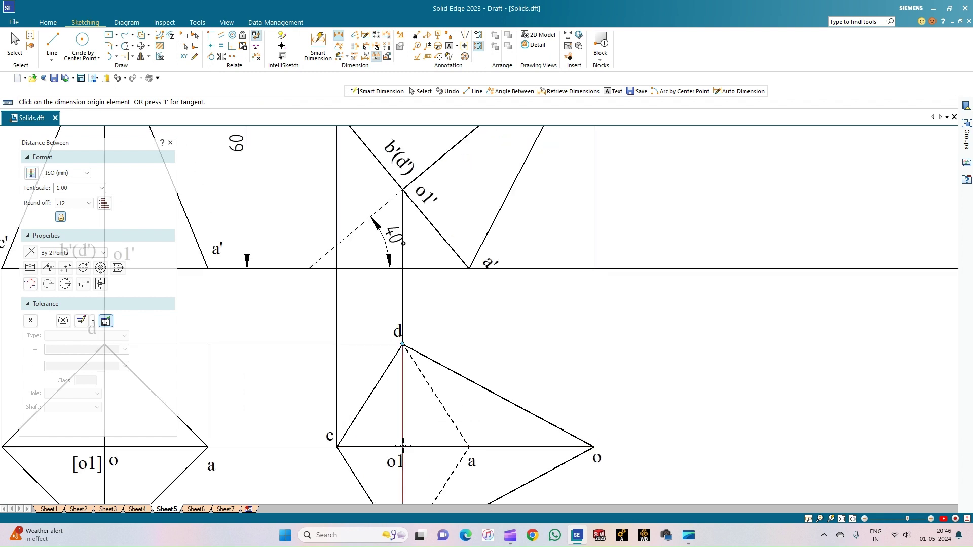
pyautogui.click(586, 451)
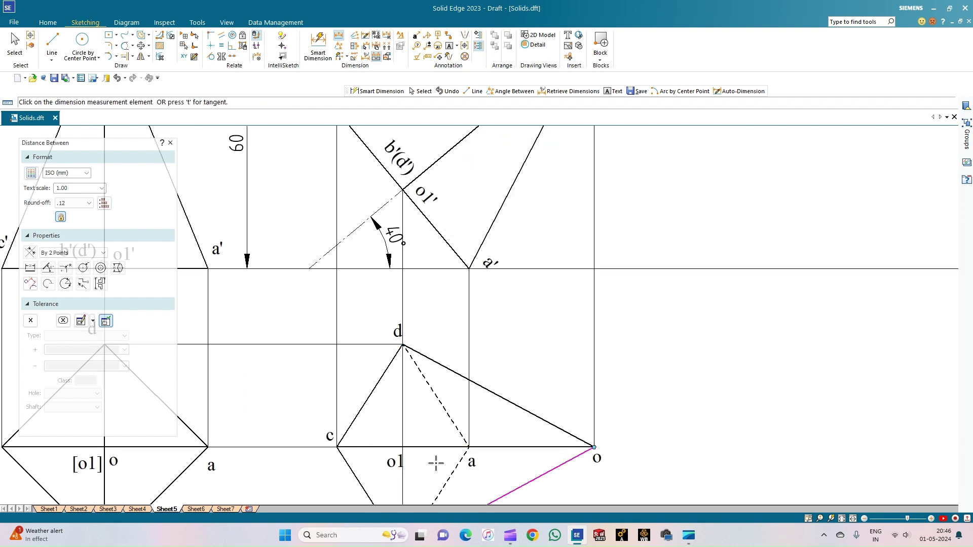
pyautogui.click(403, 447)
pyautogui.rightClick(447, 393)
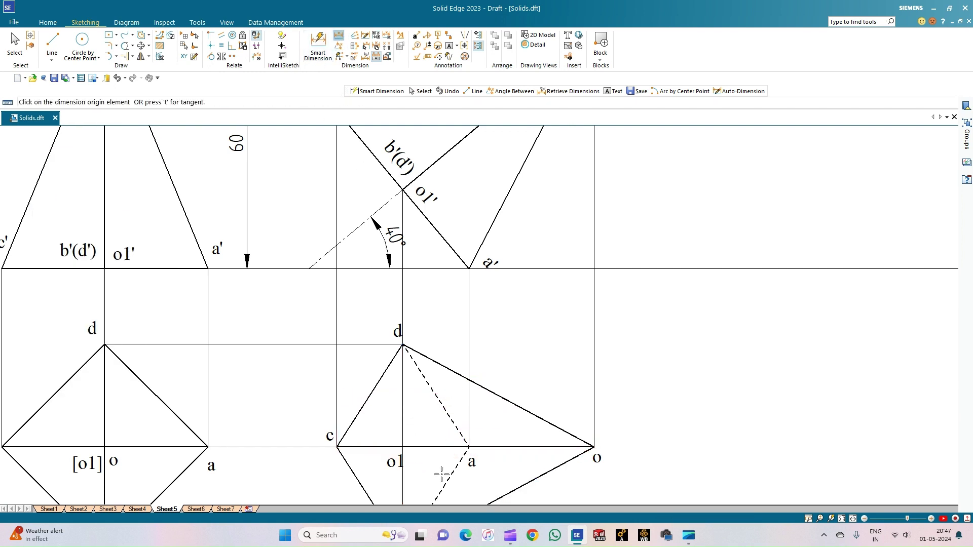
pyautogui.click(403, 447)
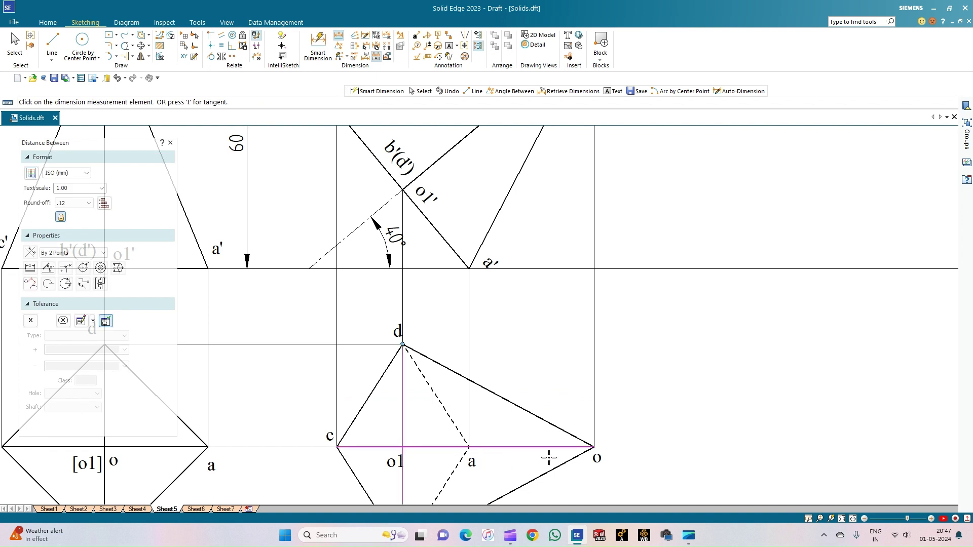
pyautogui.click(594, 447)
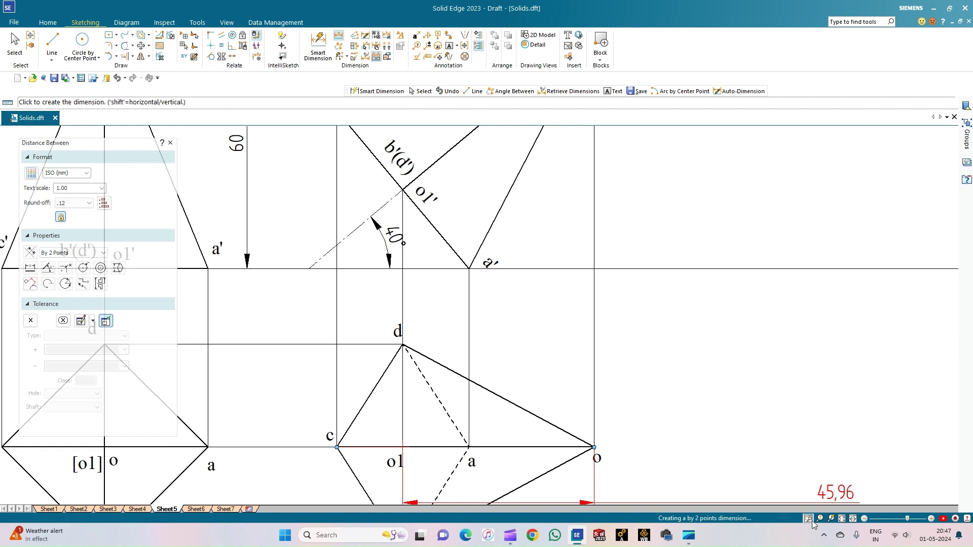
pyautogui.click(842, 518)
pyautogui.click(455, 472)
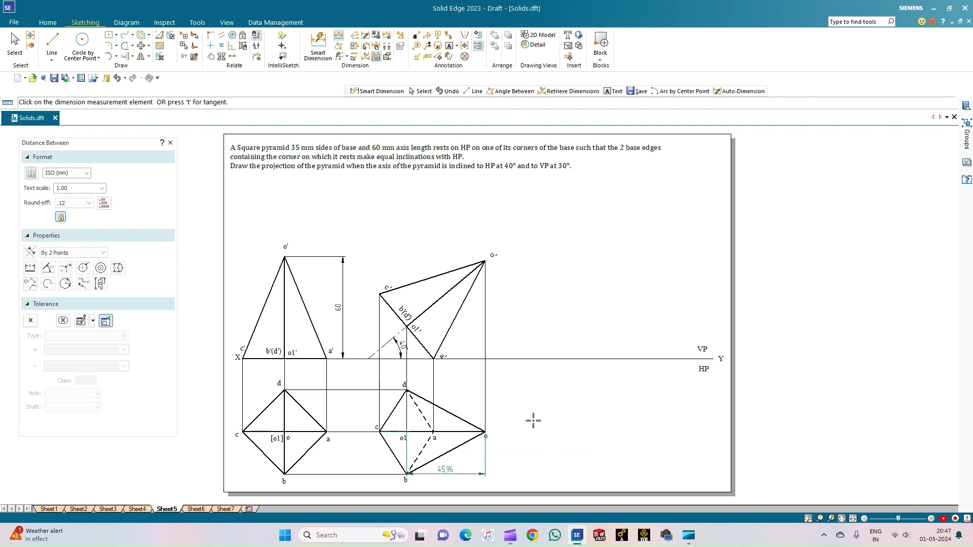
# Step: Draw a 0.13 mm wide solid horizontal line in the sheet's empty upper-right area, just below the problem statement
pyautogui.click(52, 45)
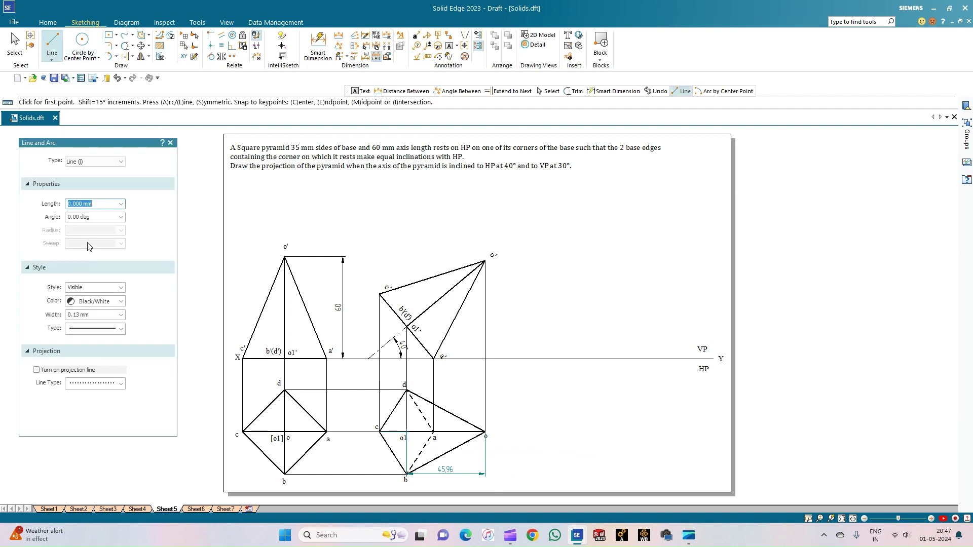
pyautogui.click(583, 181)
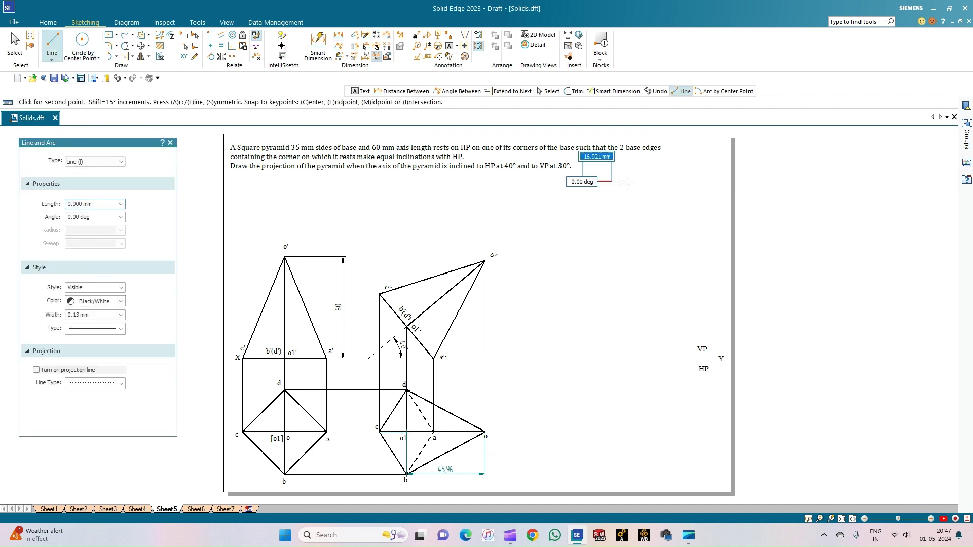
pyautogui.click(719, 181)
pyautogui.rightClick(655, 196)
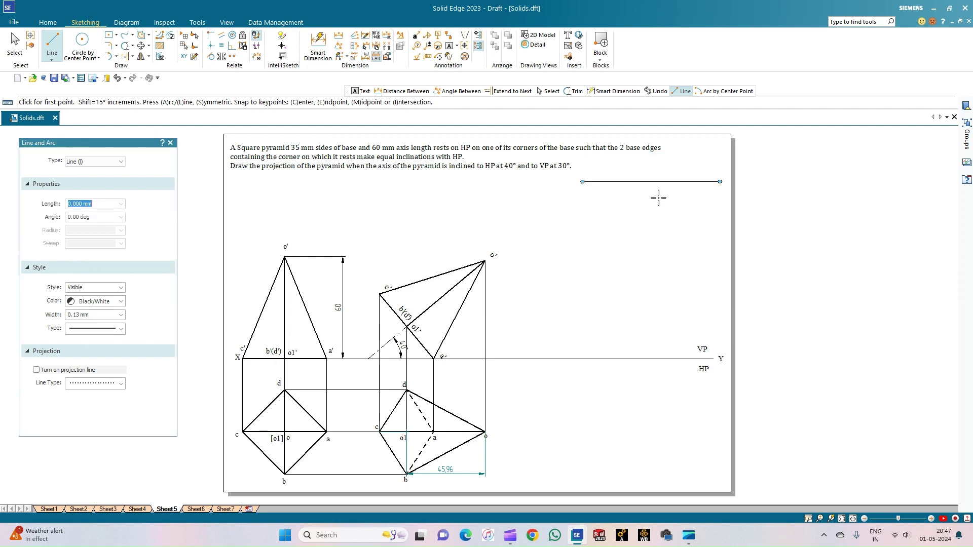
# Step: Draw a 60 mm line at -30° starting from a point on the new horizontal line
pyautogui.click(619, 181)
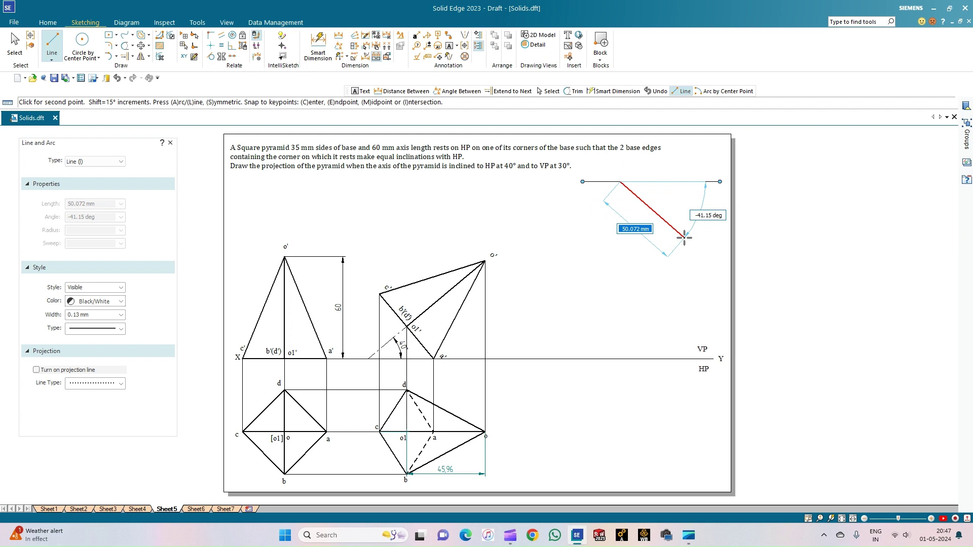
pyautogui.write('60')
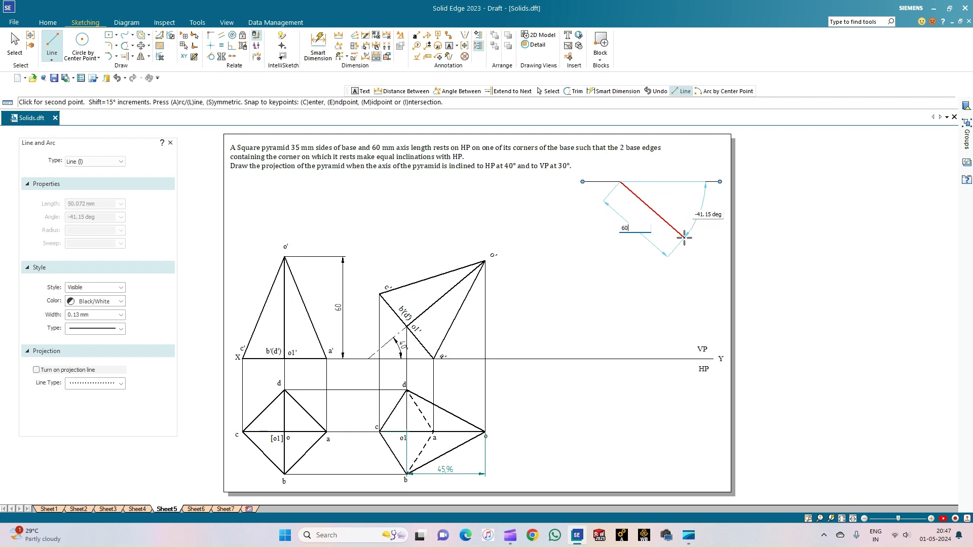
pyautogui.press('Tab')
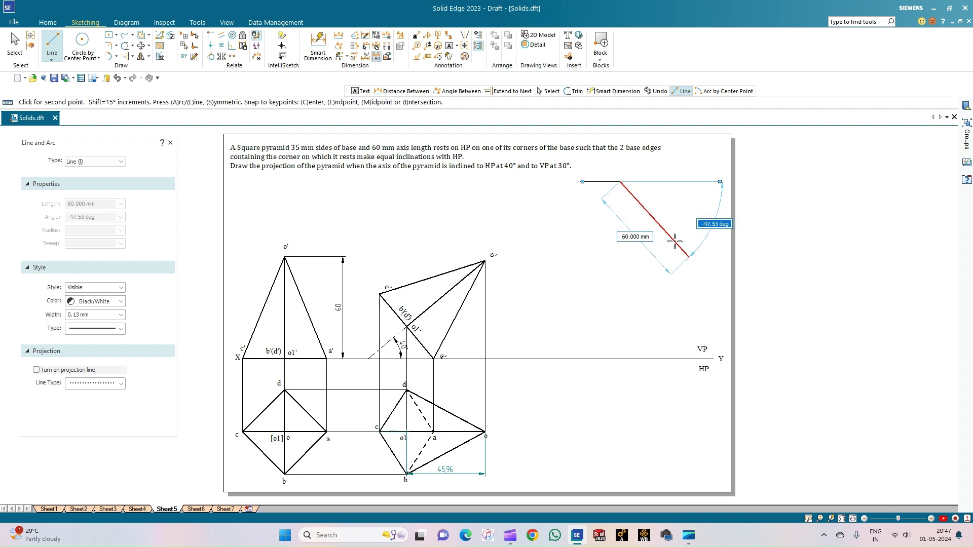
pyautogui.write('-30')
pyautogui.press('Return')
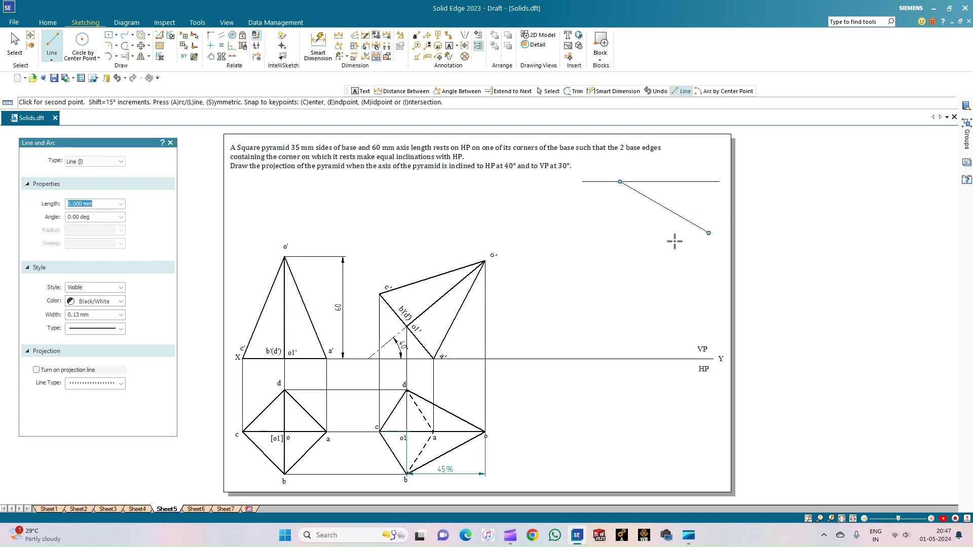
# Step: Draw a dashed horizontal line leftward from the lower end of the 60 mm inclined line
pyautogui.click(118, 331)
pyautogui.click(111, 352)
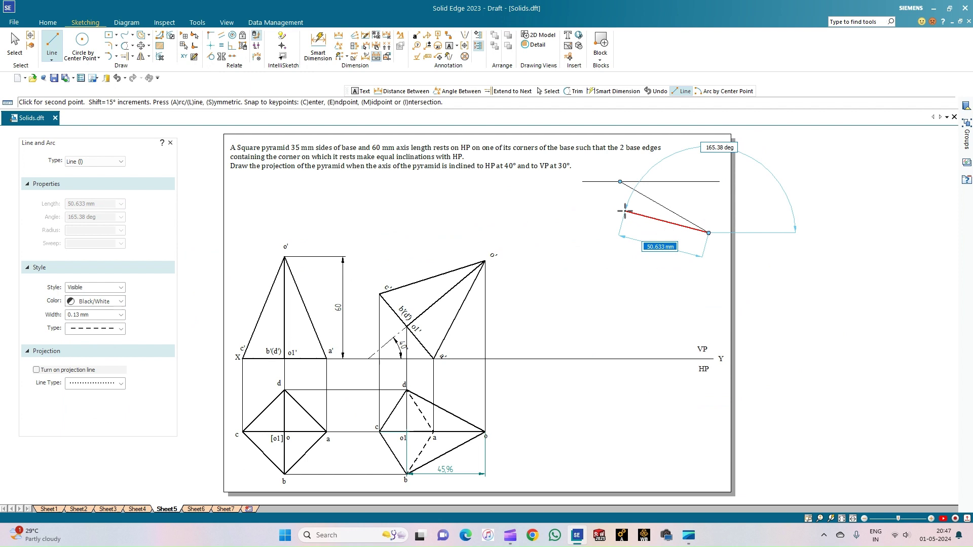
pyautogui.click(583, 233)
pyautogui.press('Escape')
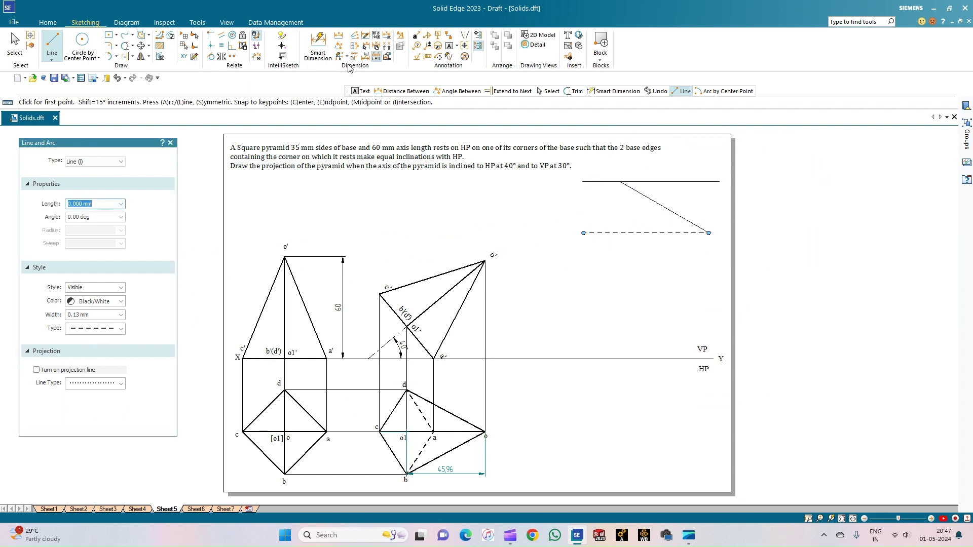
# Step: Label the upper end of the inclined line o and its lower end o1'
pyautogui.click(449, 46)
pyautogui.click(617, 163)
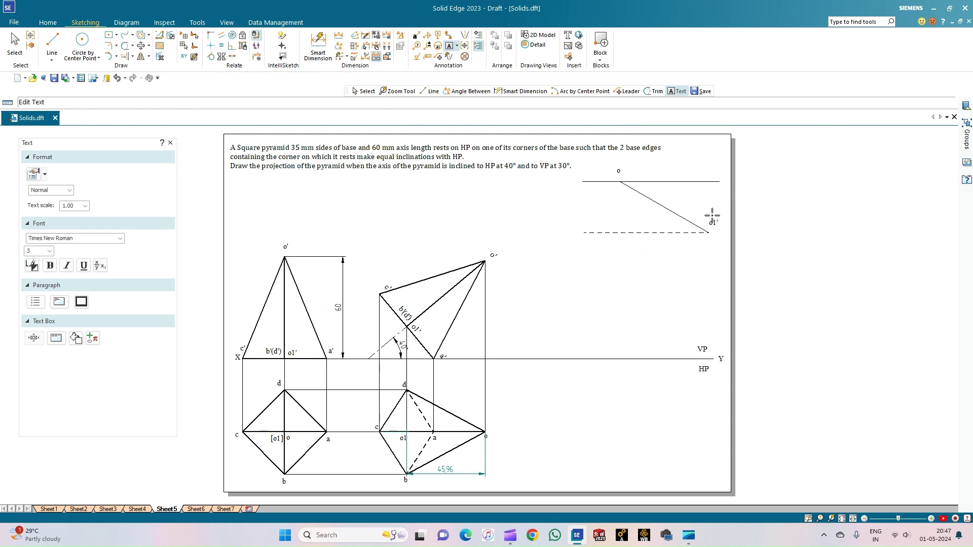
pyautogui.write("'")
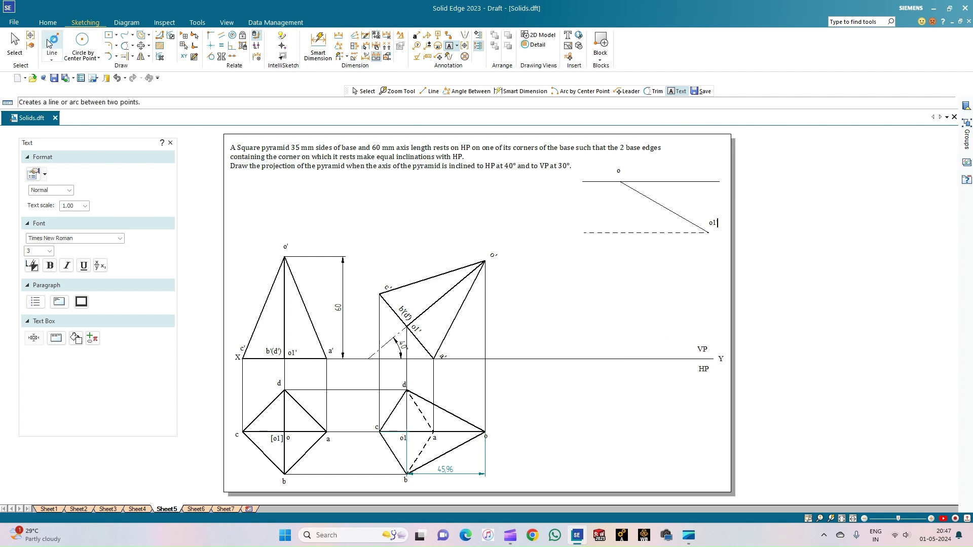
pyautogui.click(51, 40)
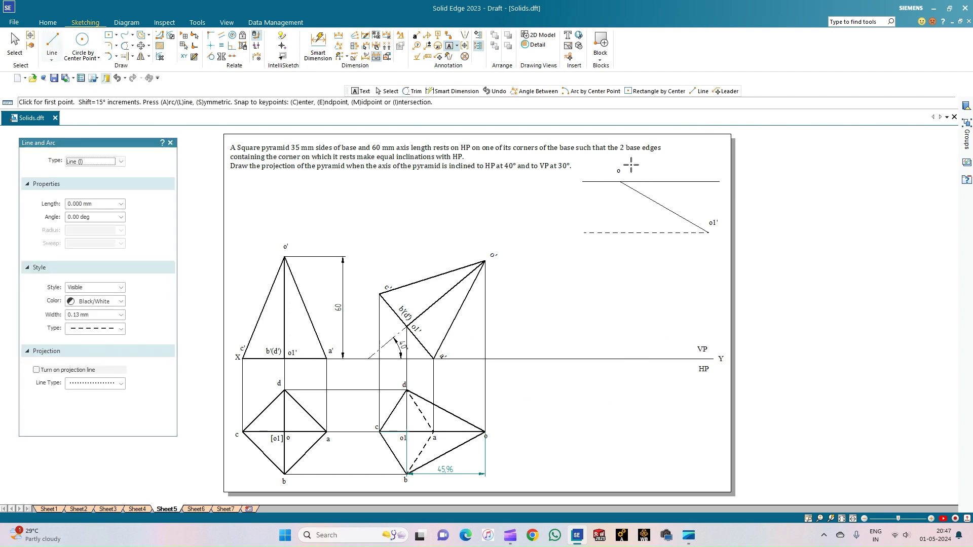
# Step: Draw an arc of radius 45.96 mm and about 53° sweep centred at o, crossing the dashed horizontal line
pyautogui.click(116, 57)
pyautogui.click(116, 90)
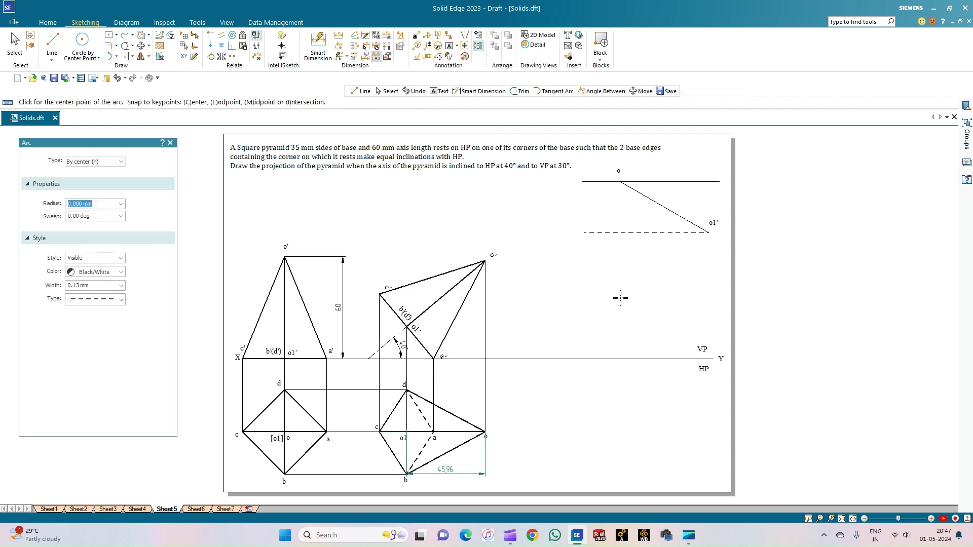
pyautogui.click(620, 181)
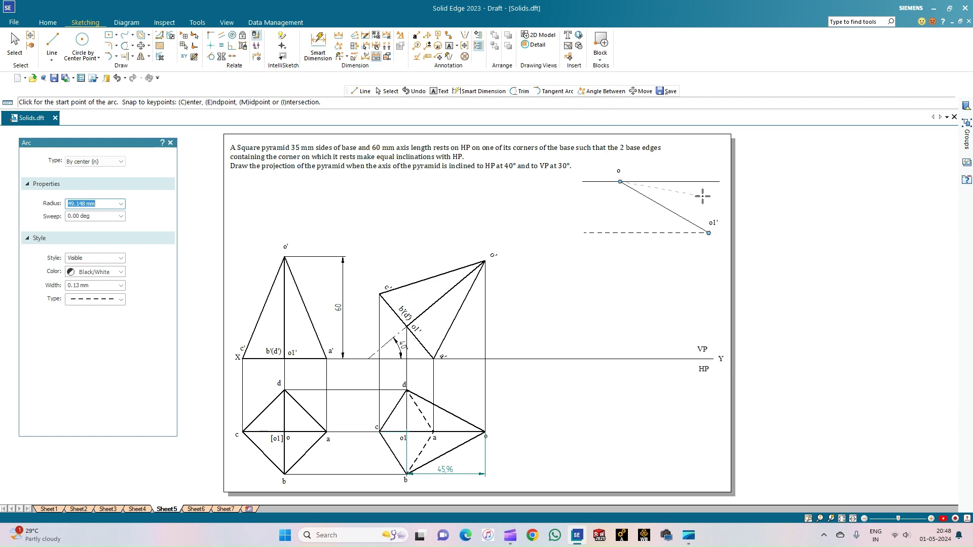
pyautogui.write('45.96')
pyautogui.press('Return')
pyautogui.click(702, 196)
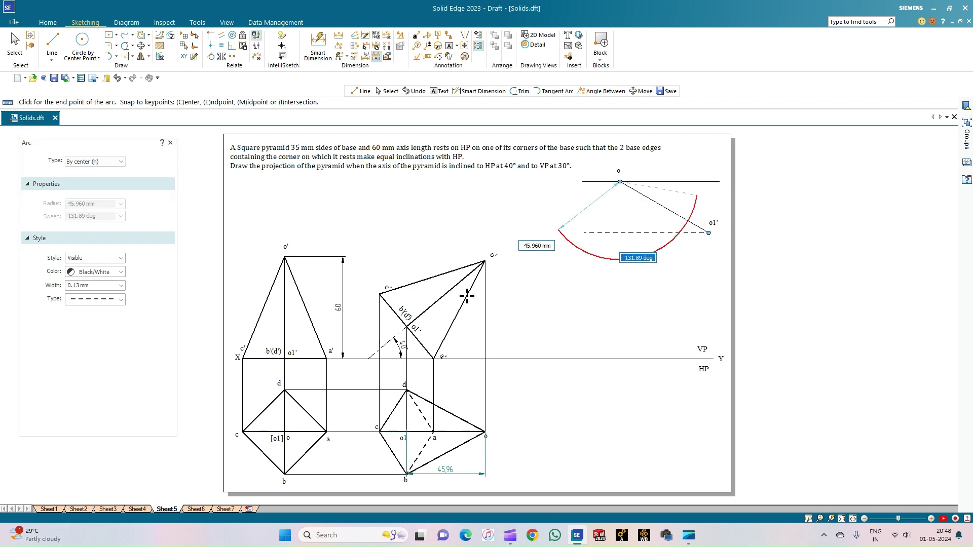
pyautogui.click(121, 300)
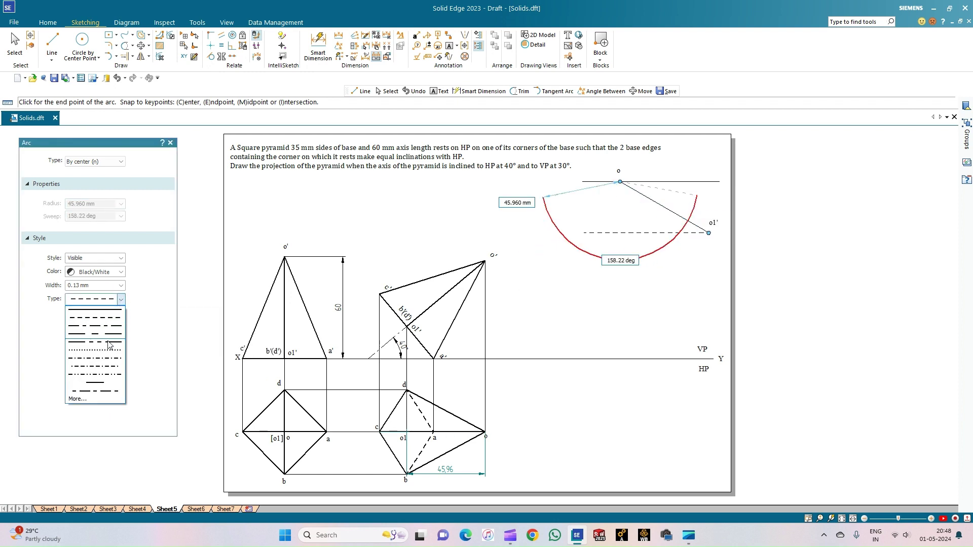
pyautogui.click(96, 310)
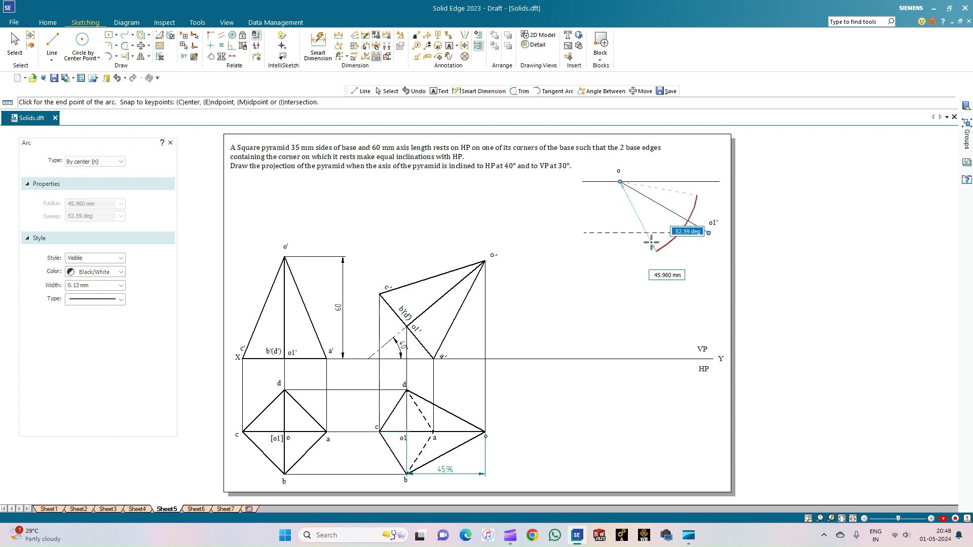
pyautogui.click(659, 261)
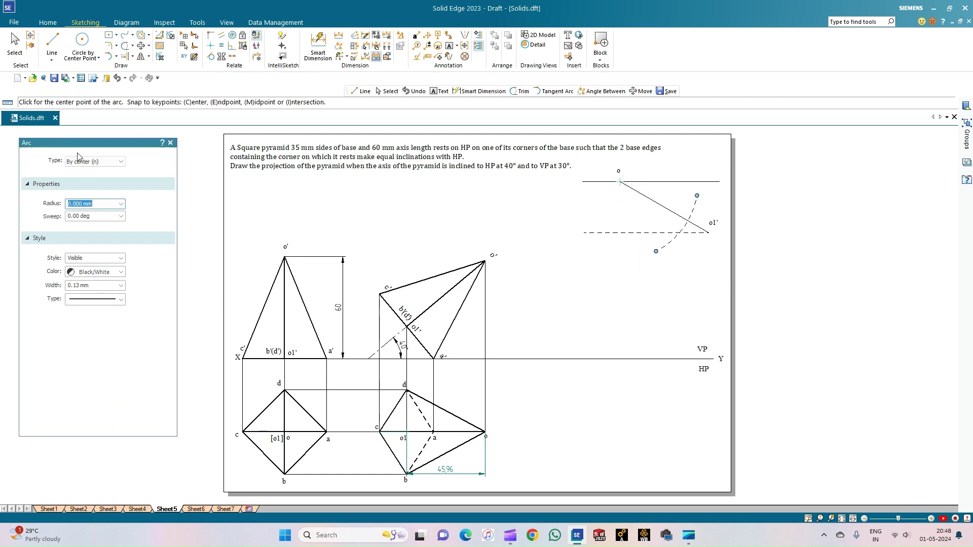
# Step: Change the line type of the 45.96 mm radius arc to continuous
pyautogui.click(15, 44)
pyautogui.click(693, 210)
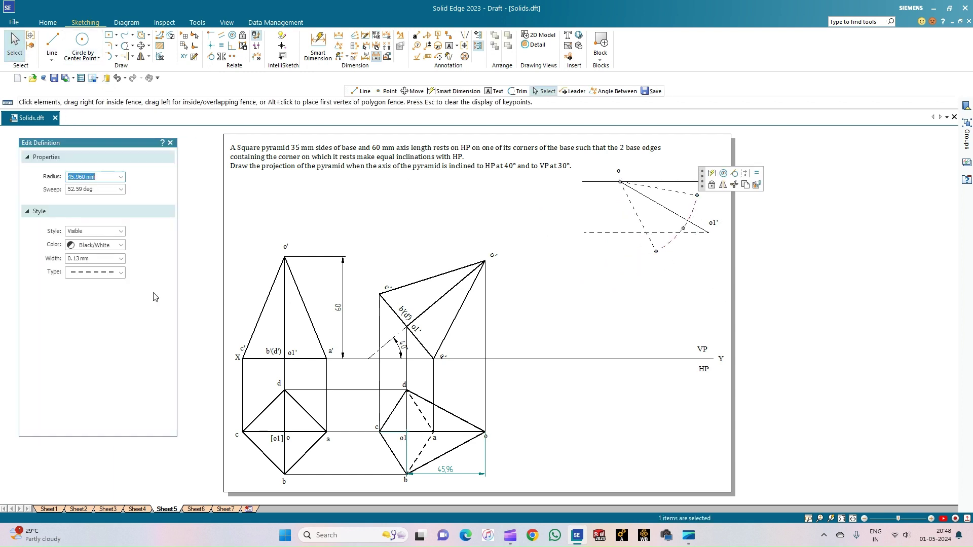
pyautogui.click(121, 272)
pyautogui.click(89, 286)
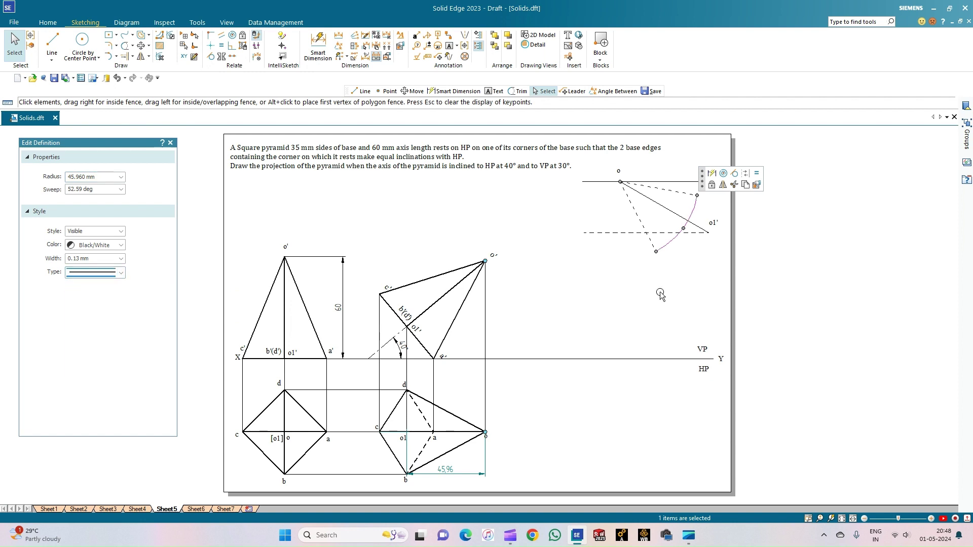
pyautogui.click(657, 288)
# Step: Draw a line from the arc's intersection with the dashed horizontal line up to point o
pyautogui.click(52, 40)
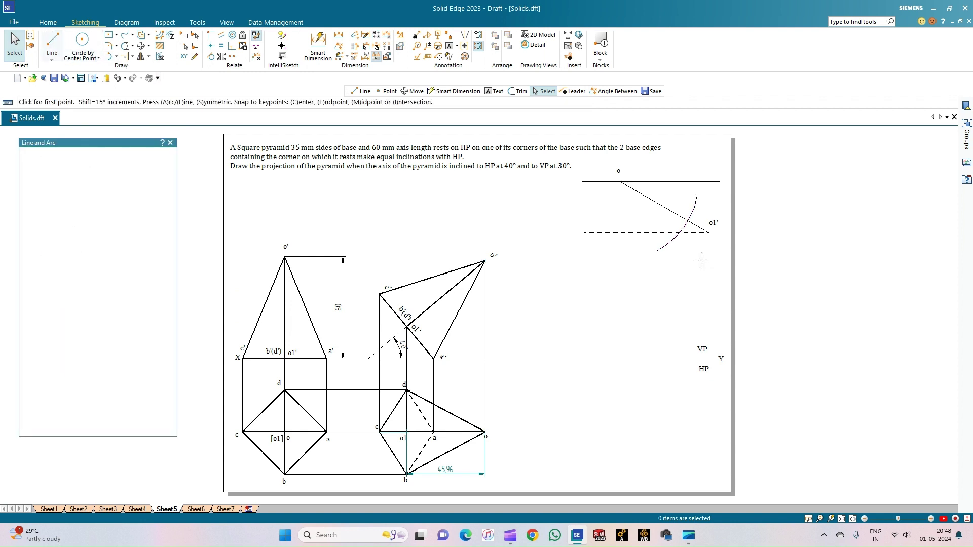
pyautogui.scroll(3, 700, 258)
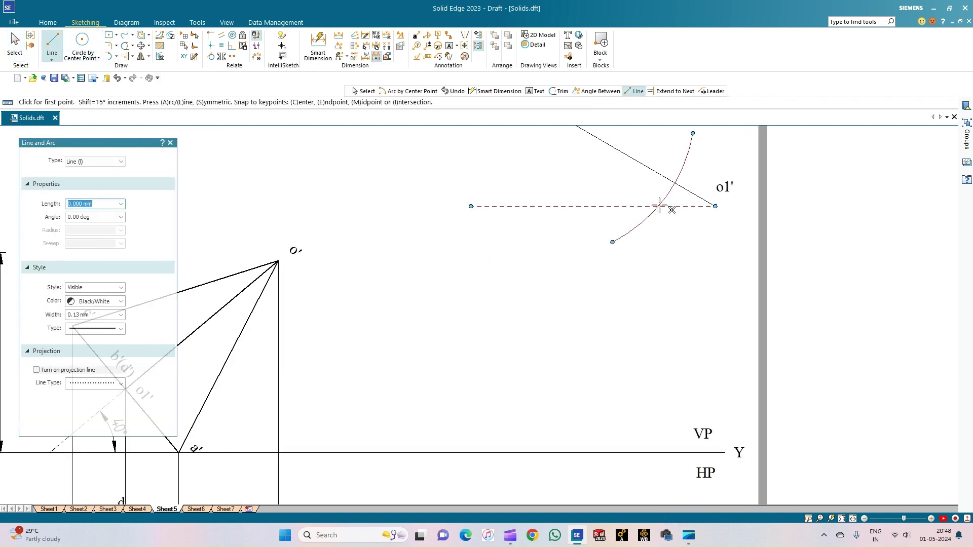
pyautogui.click(659, 206)
pyautogui.scroll(-3, 658, 206)
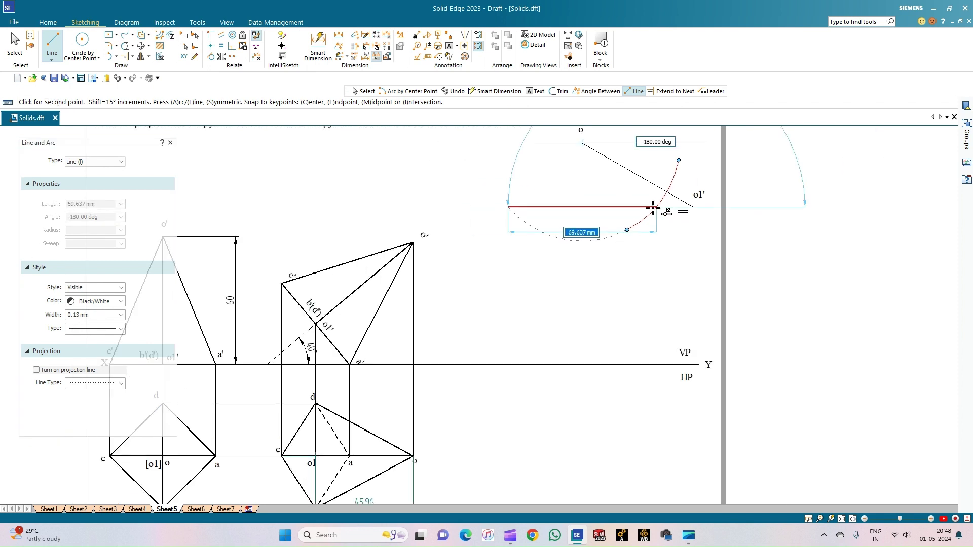
pyautogui.click(582, 143)
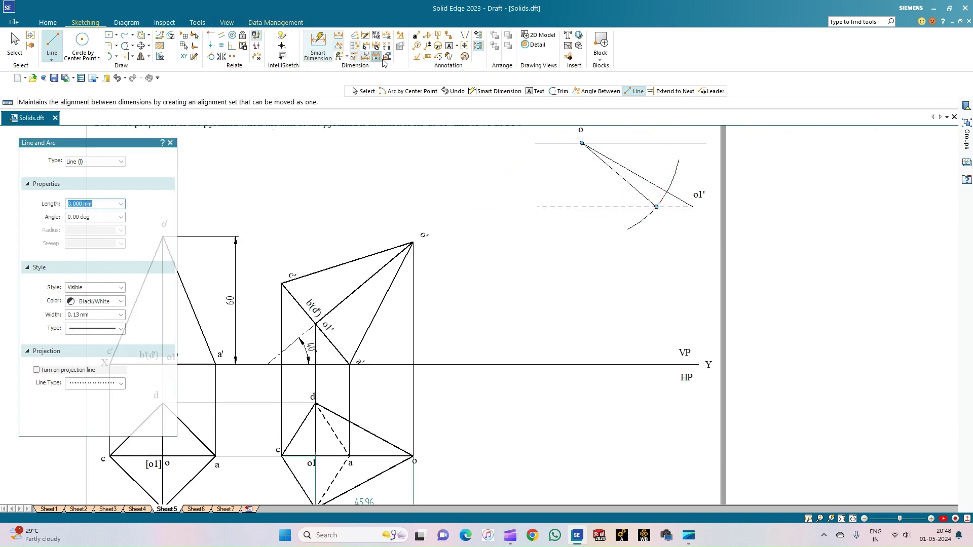
# Step: Dimension the angles that the two inclined lines from o make with the horizontal line through o
pyautogui.click(337, 49)
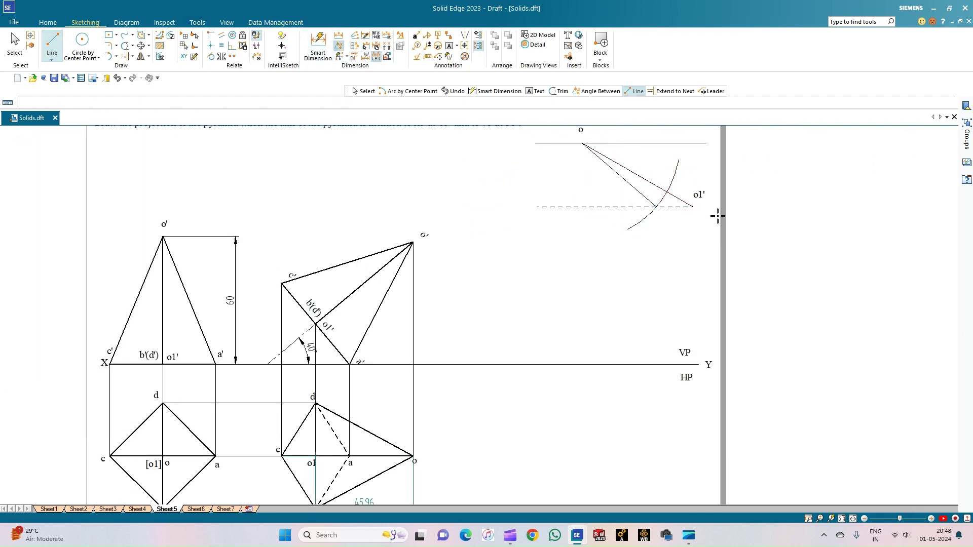
pyautogui.click(626, 176)
pyautogui.click(628, 144)
pyautogui.click(659, 158)
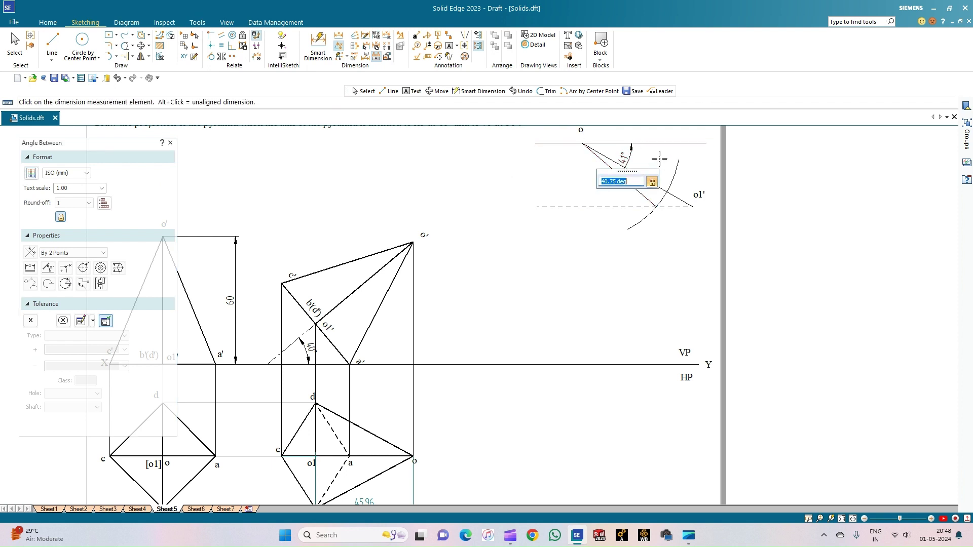
pyautogui.click(655, 144)
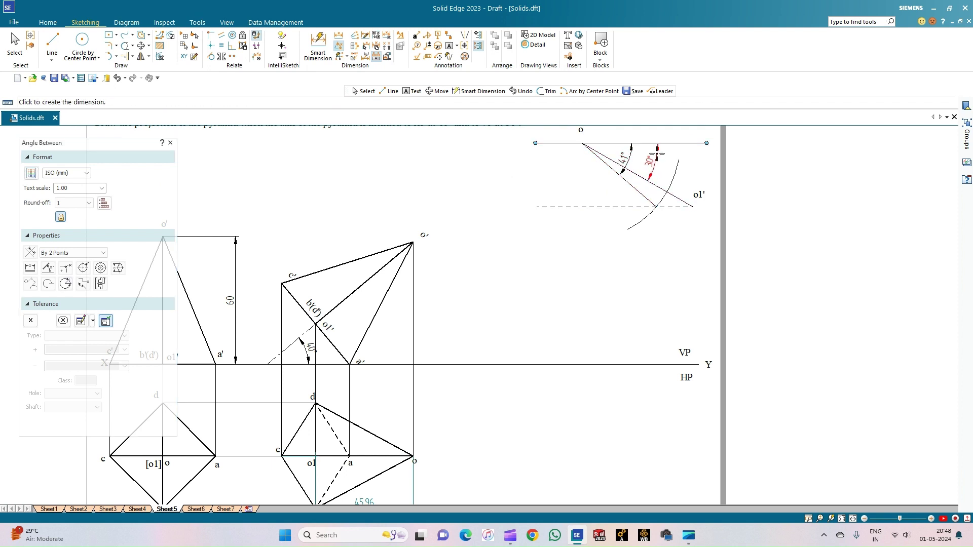
pyautogui.click(656, 161)
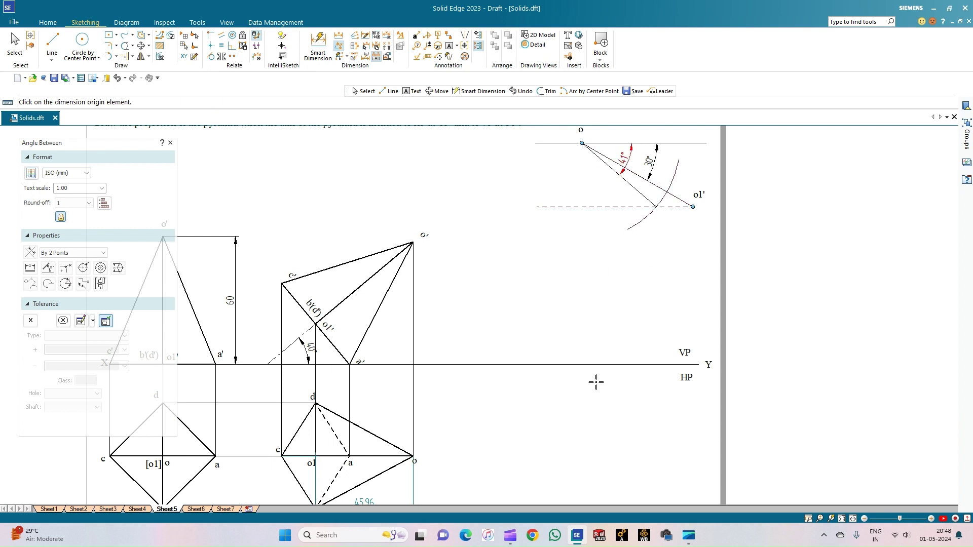
# Step: Draw a line from a point on XY near Y down into HP at an angle of -180+41 degrees
pyautogui.click(52, 43)
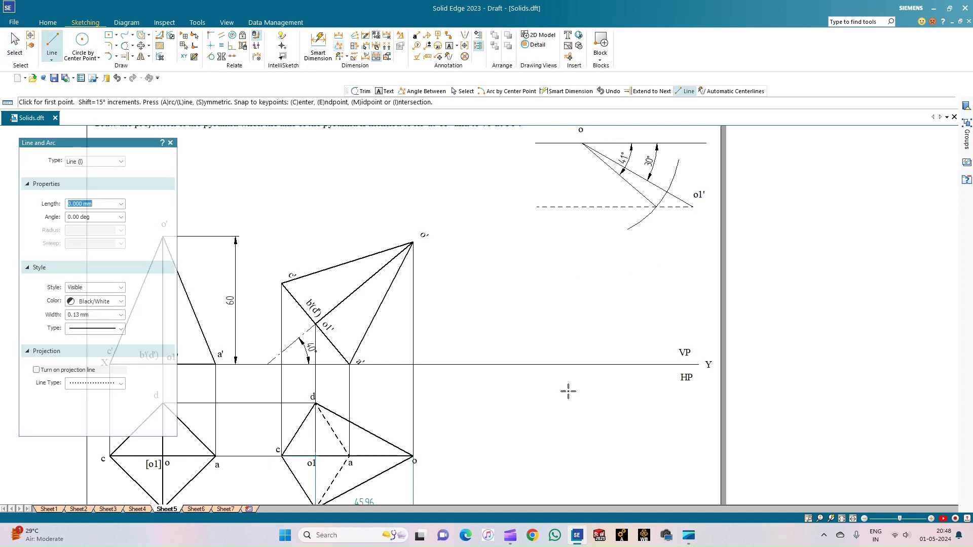
pyautogui.click(842, 520)
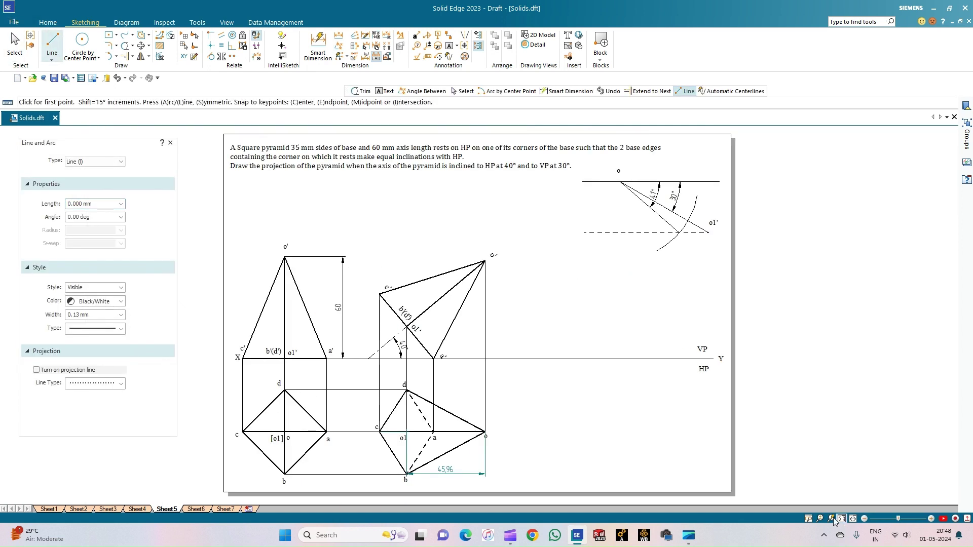
pyautogui.click(663, 359)
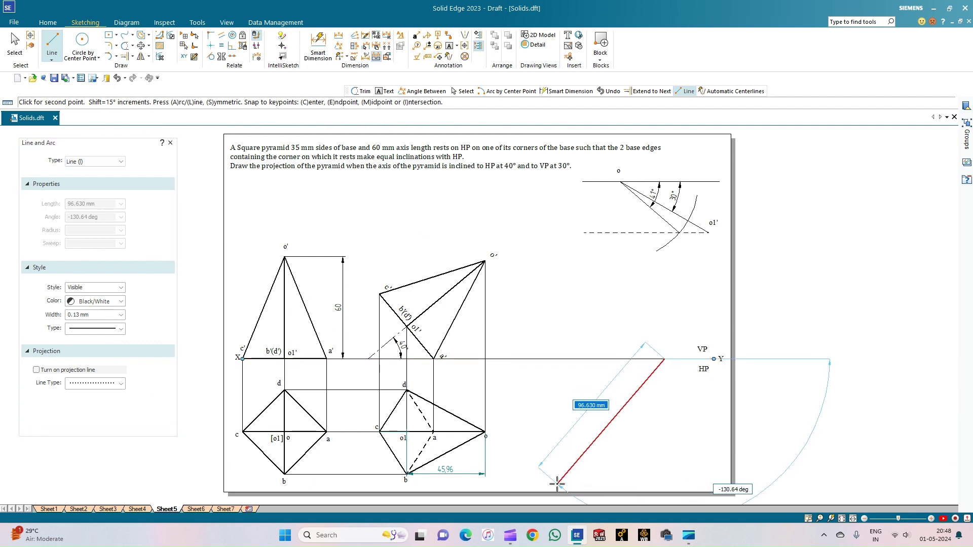
pyautogui.press('Tab')
pyautogui.press('BackSpace')
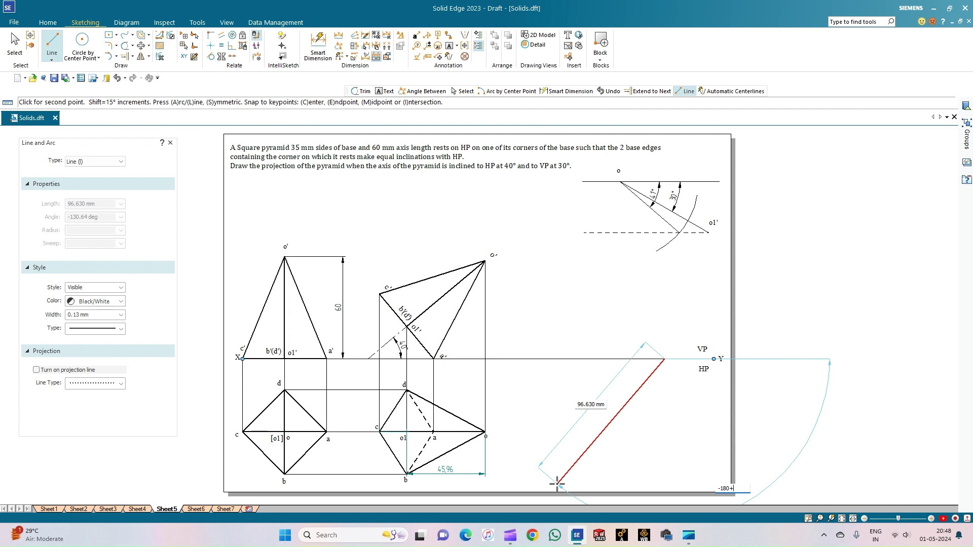
pyautogui.write('-180+41')
pyautogui.press('Tab')
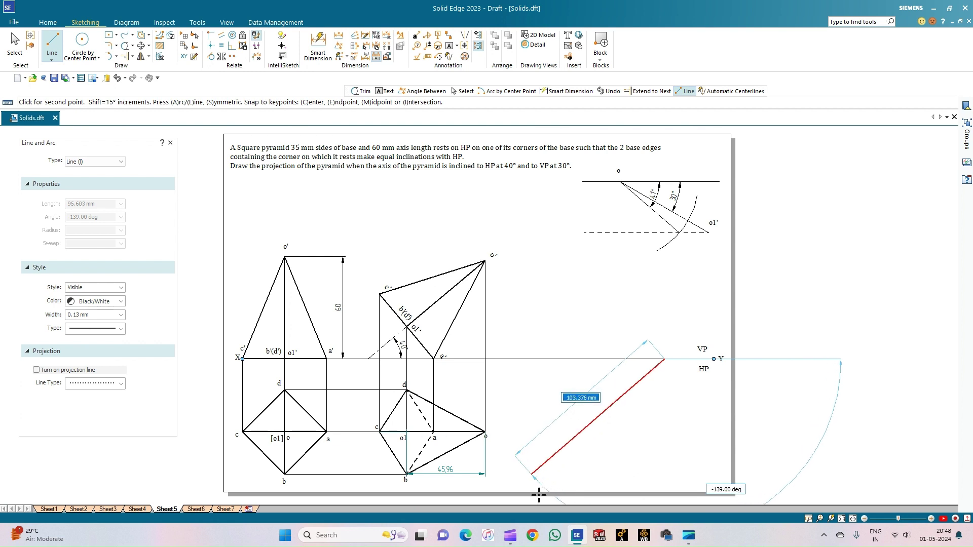
pyautogui.click(521, 483)
pyautogui.press('Escape')
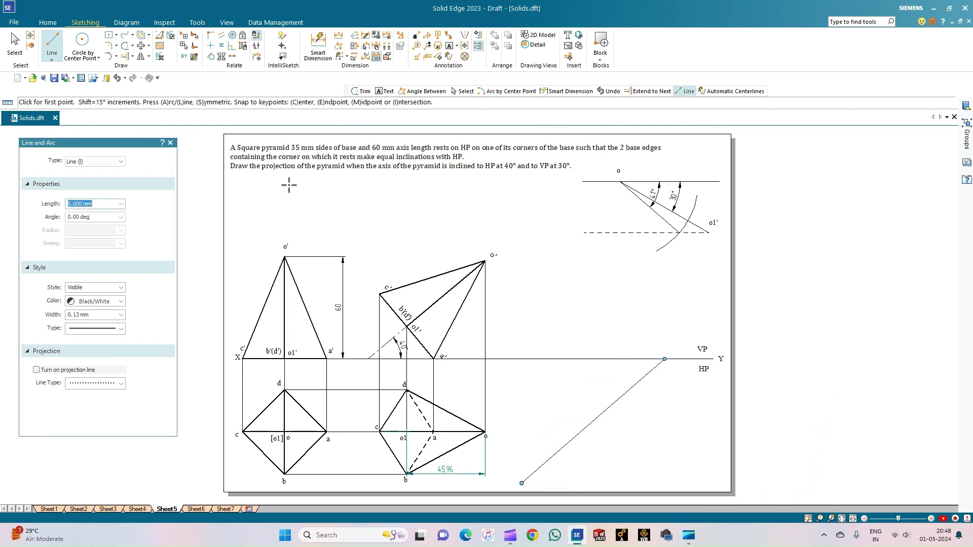
# Step: Dimension the angle between the new inclined line and the XY line
pyautogui.click(339, 45)
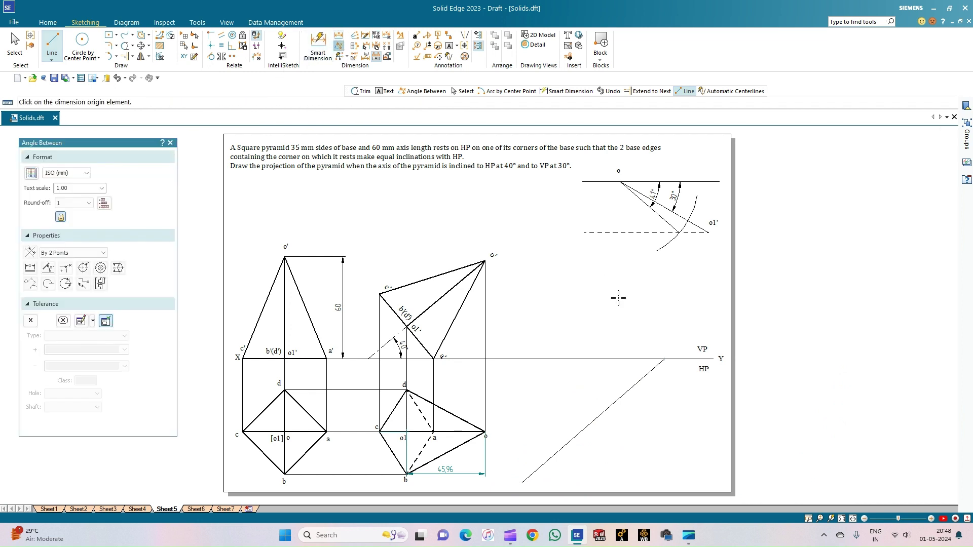
pyautogui.click(646, 374)
pyautogui.click(632, 359)
pyautogui.click(637, 379)
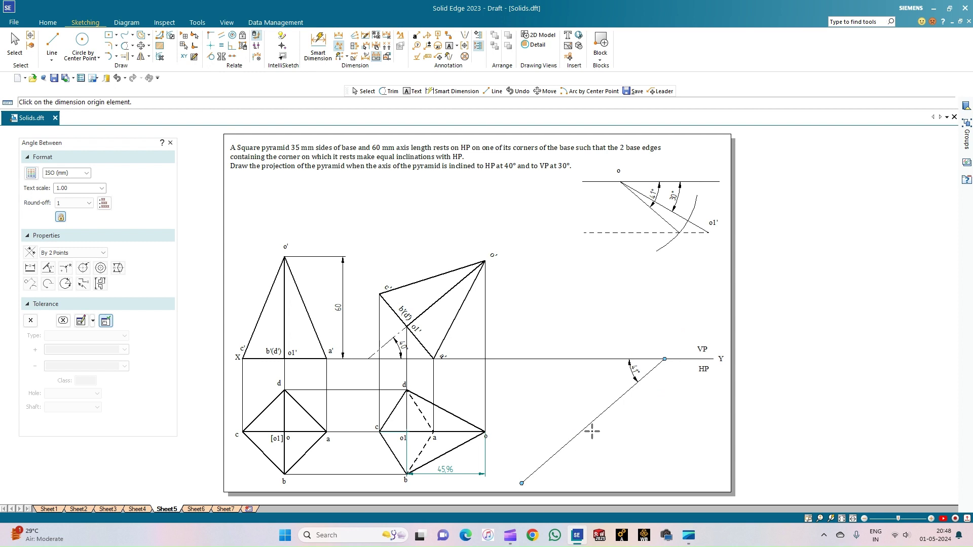
# Step: Trim away the c–o1 segment in the second top view and redraw it as a separate continuous line
pyautogui.scroll(3, 399, 422)
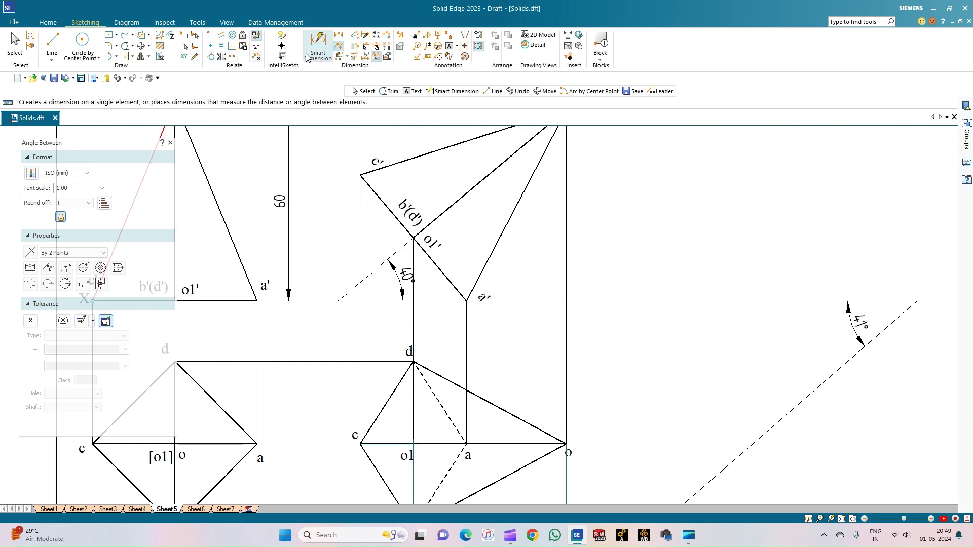
pyautogui.click(124, 46)
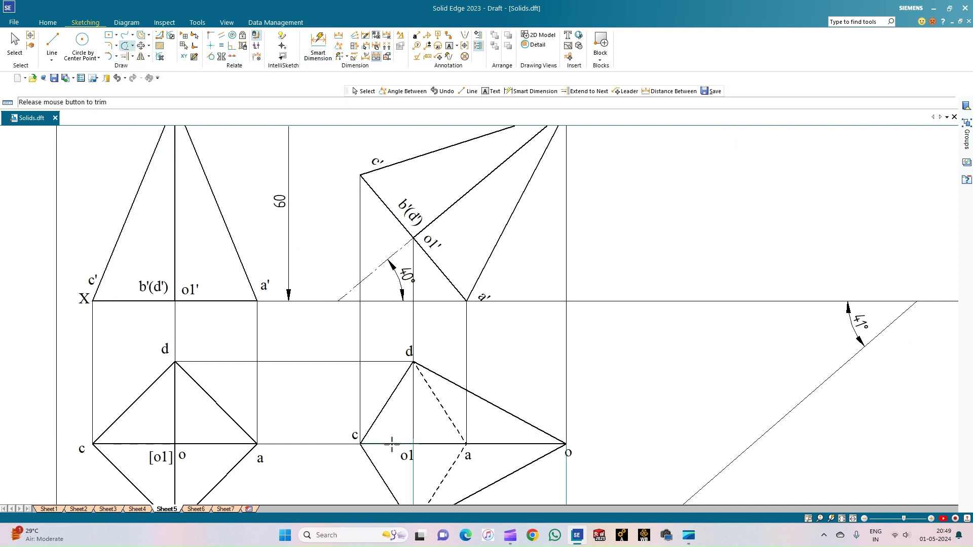
pyautogui.scroll(-1, 400, 449)
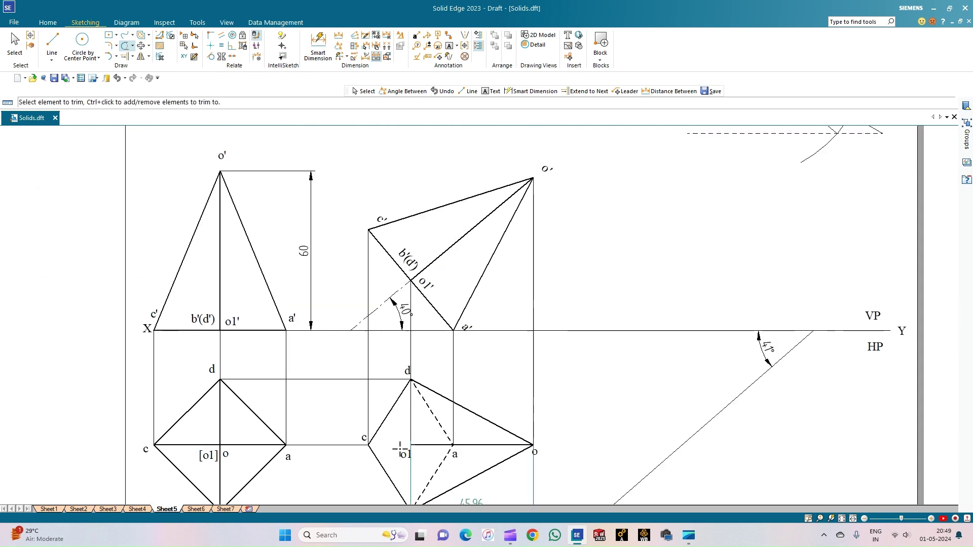
pyautogui.click(51, 45)
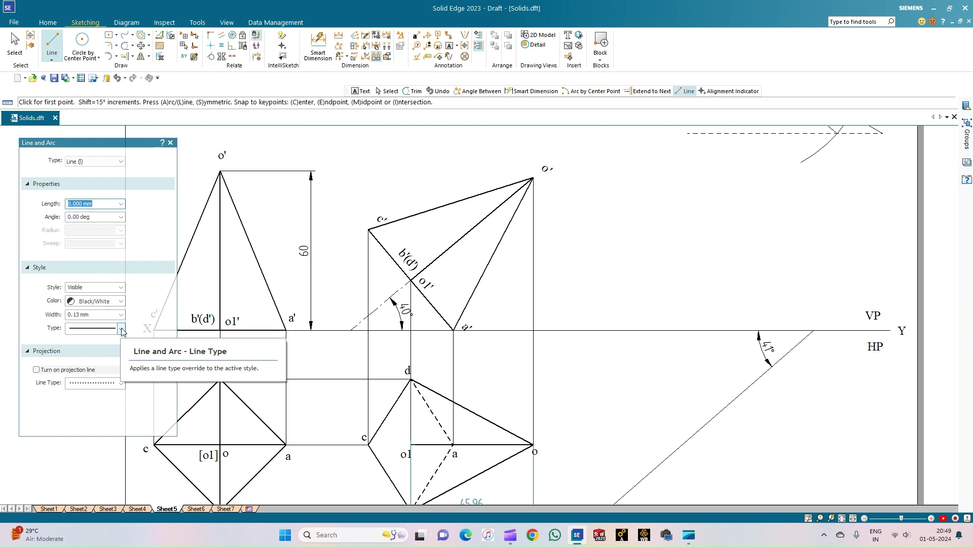
pyautogui.click(121, 329)
pyautogui.click(102, 339)
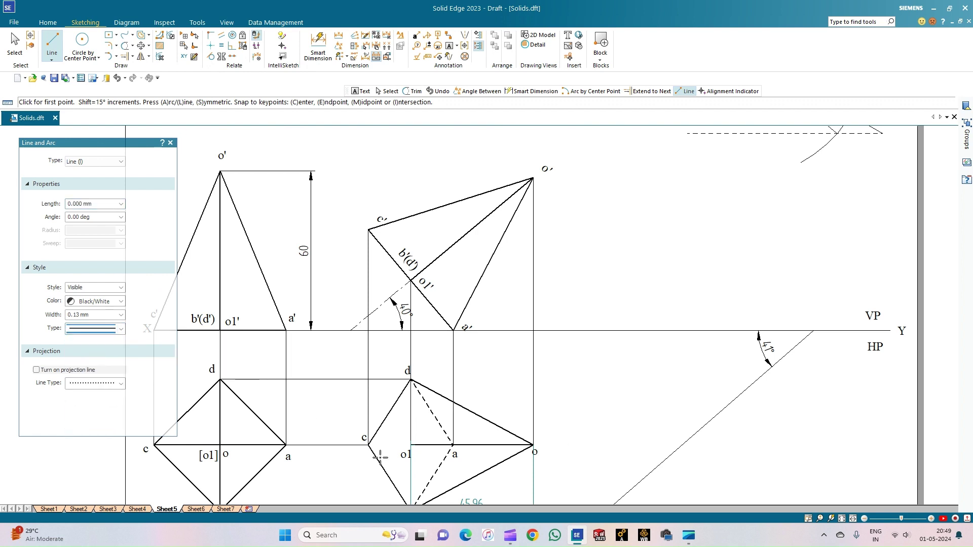
pyautogui.click(368, 445)
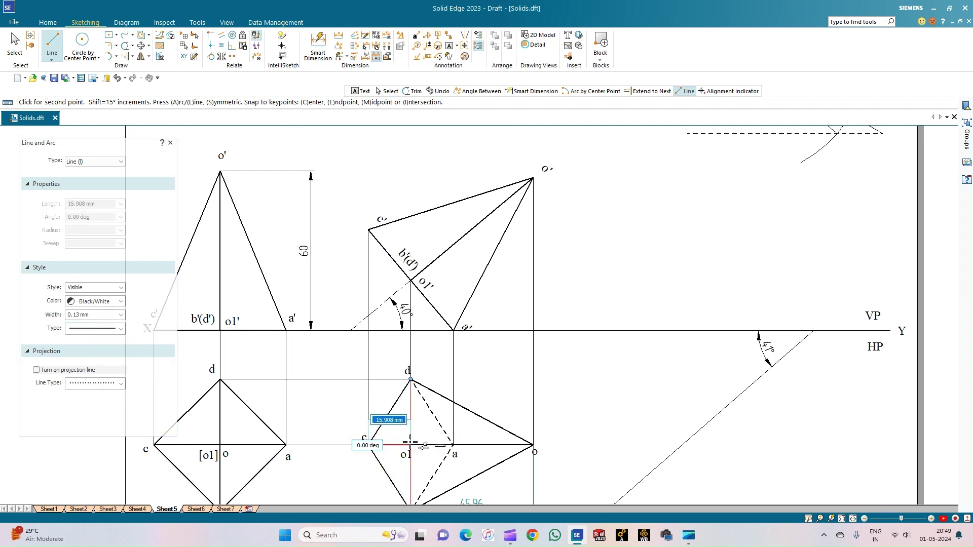
pyautogui.click(411, 445)
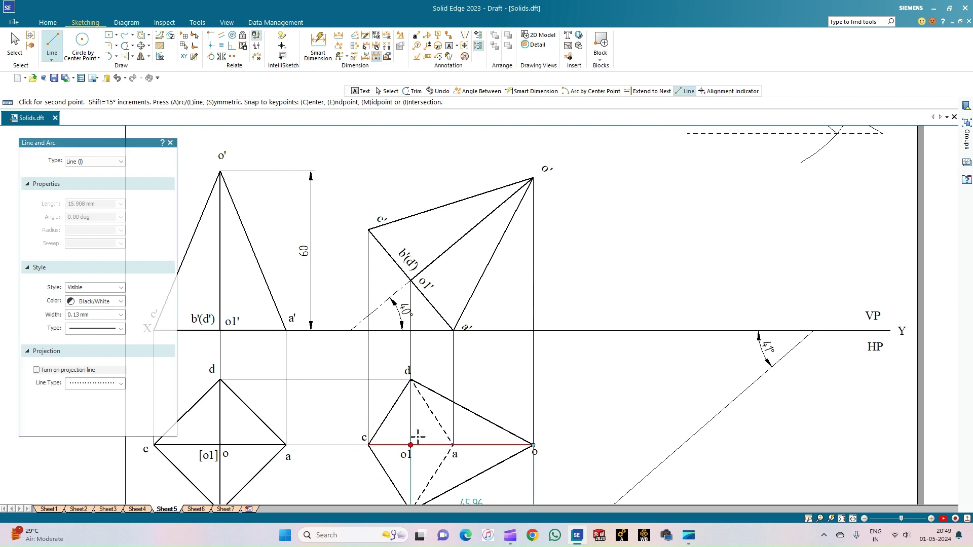
pyautogui.press('Escape')
# Step: Set the width of the redrawn c–o1 line to 0.50 mm
pyautogui.click(14, 46)
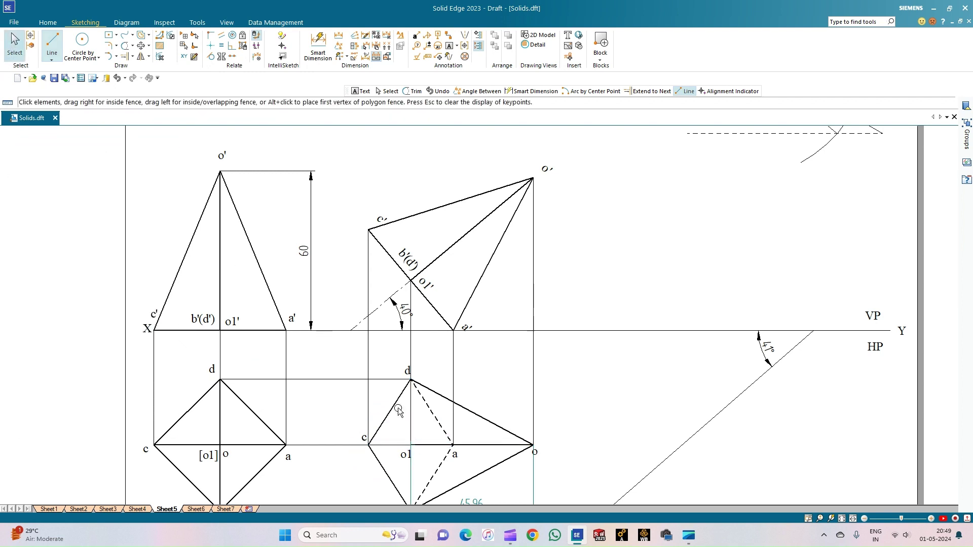
pyautogui.click(389, 445)
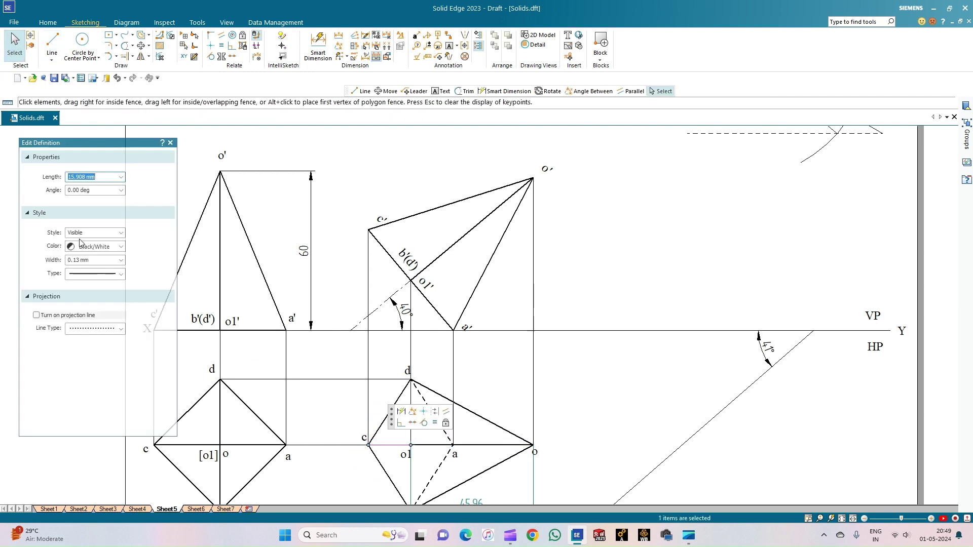
pyautogui.click(120, 260)
pyautogui.click(98, 299)
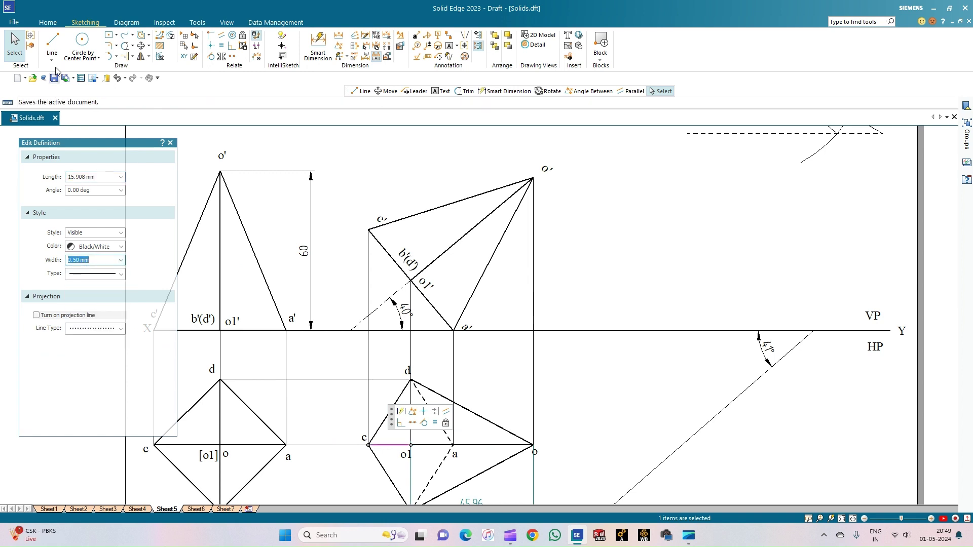
# Step: Copy the second top view with its corner labels, placing o1 of the copy on the 41° inclined line below XY
pyautogui.click(14, 45)
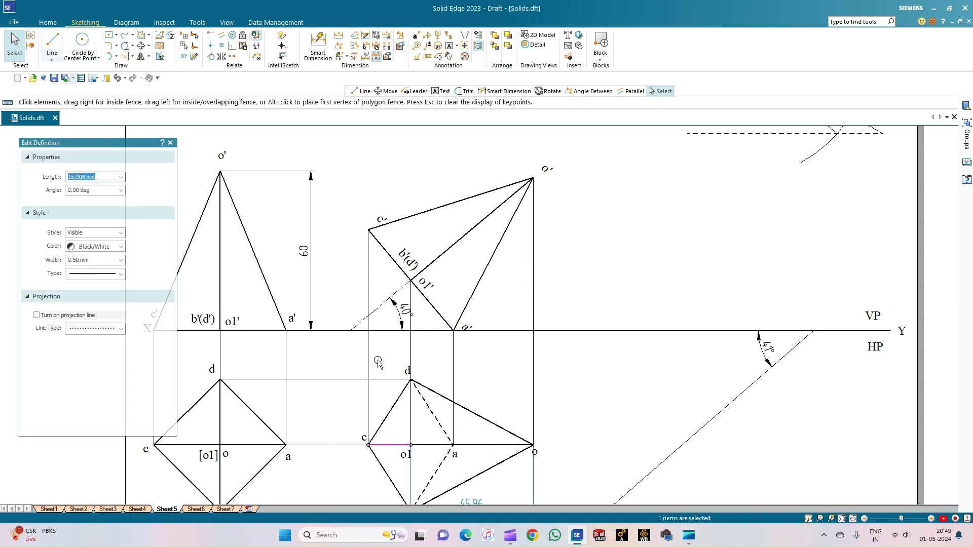
pyautogui.click(481, 417)
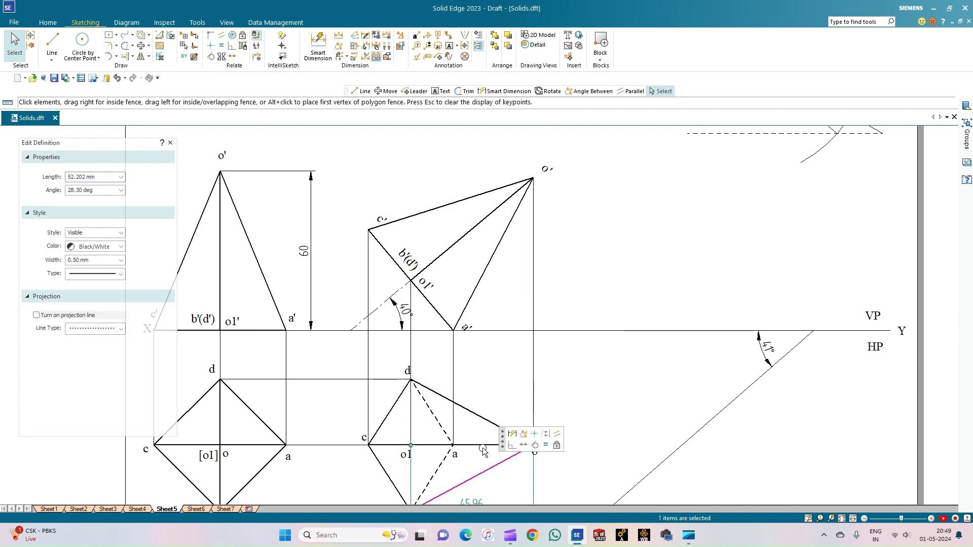
pyautogui.click(489, 445)
pyautogui.keyDown('ctrl'); pyautogui.click(431, 419); pyautogui.keyUp('ctrl')
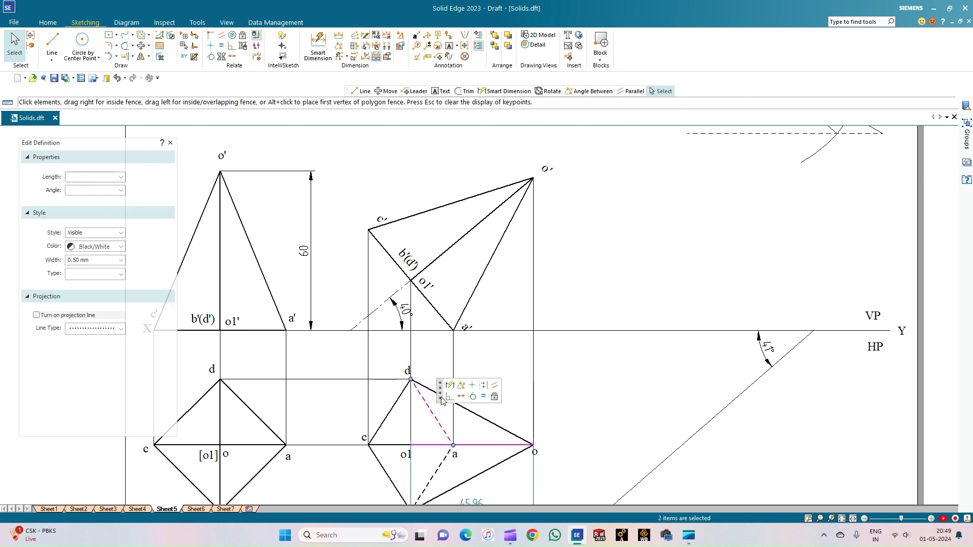
pyautogui.keyDown('ctrl'); pyautogui.click(471, 412); pyautogui.keyUp('ctrl')
pyautogui.keyDown('ctrl'); pyautogui.click(500, 467); pyautogui.keyUp('ctrl')
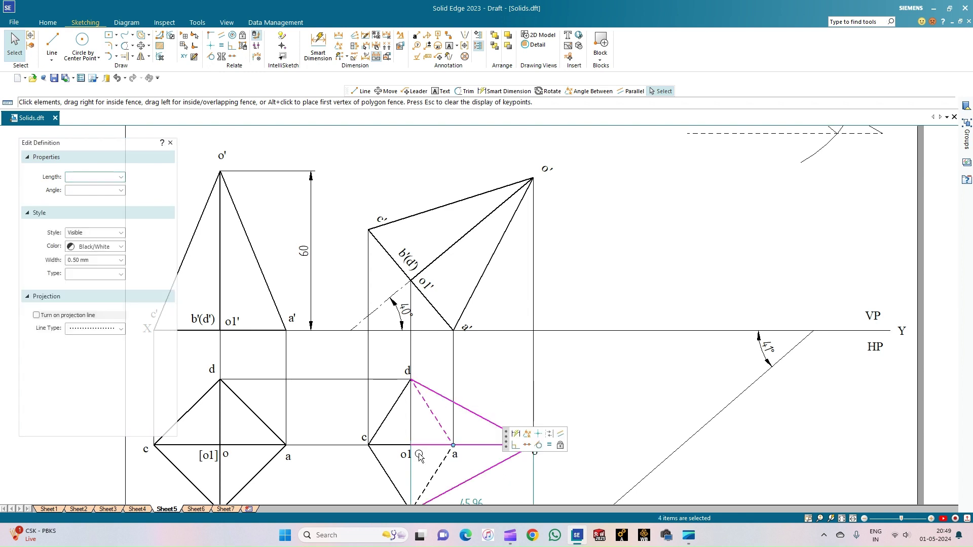
pyautogui.keyDown('ctrl'); pyautogui.click(390, 412); pyautogui.keyUp('ctrl')
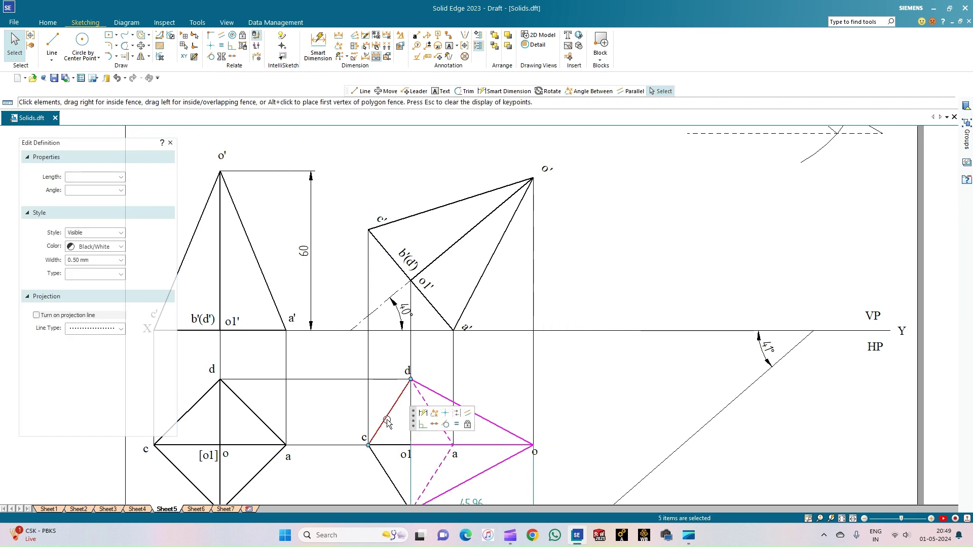
pyautogui.keyDown('ctrl'); pyautogui.click(379, 457); pyautogui.keyUp('ctrl')
pyautogui.keyDown('ctrl'); pyautogui.click(386, 456); pyautogui.keyUp('ctrl')
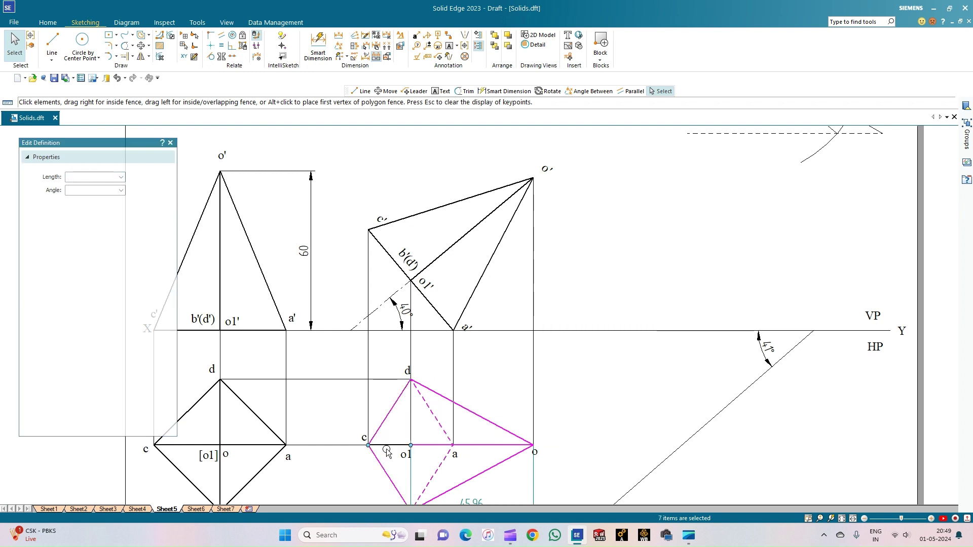
pyautogui.keyDown('ctrl'); pyautogui.click(532, 448); pyautogui.keyUp('ctrl')
pyautogui.keyDown('ctrl'); pyautogui.click(404, 369); pyautogui.keyUp('ctrl')
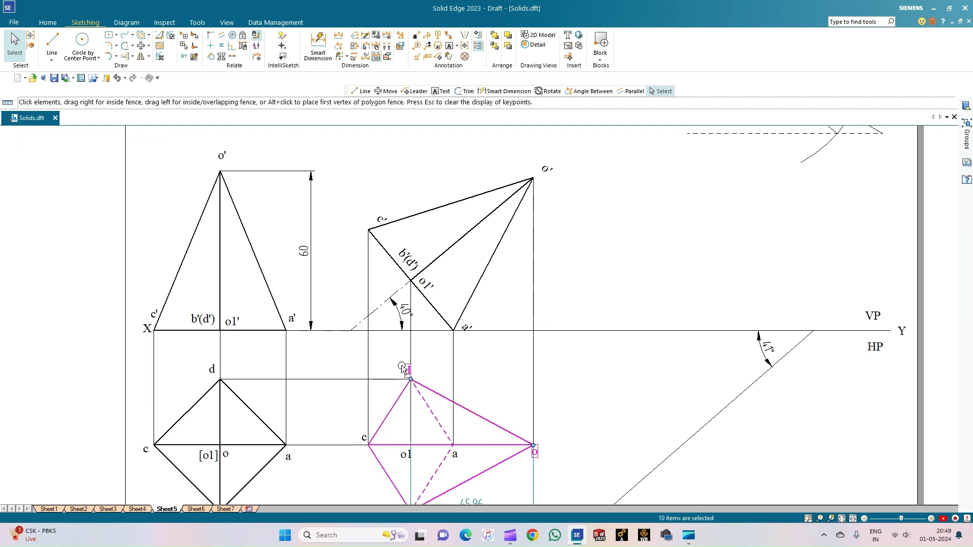
pyautogui.keyDown('ctrl'); pyautogui.click(362, 437); pyautogui.keyUp('ctrl')
pyautogui.scroll(-3, 467, 461)
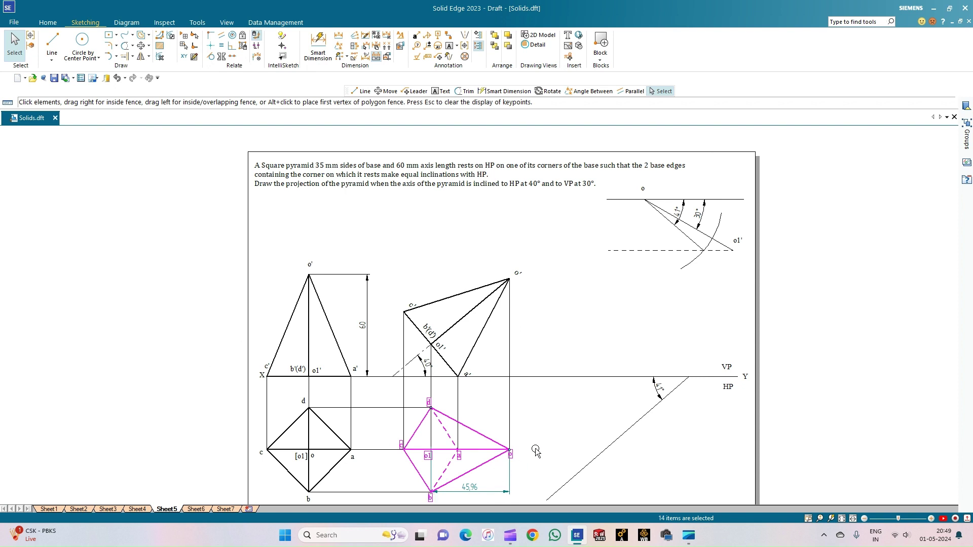
pyautogui.click(141, 45)
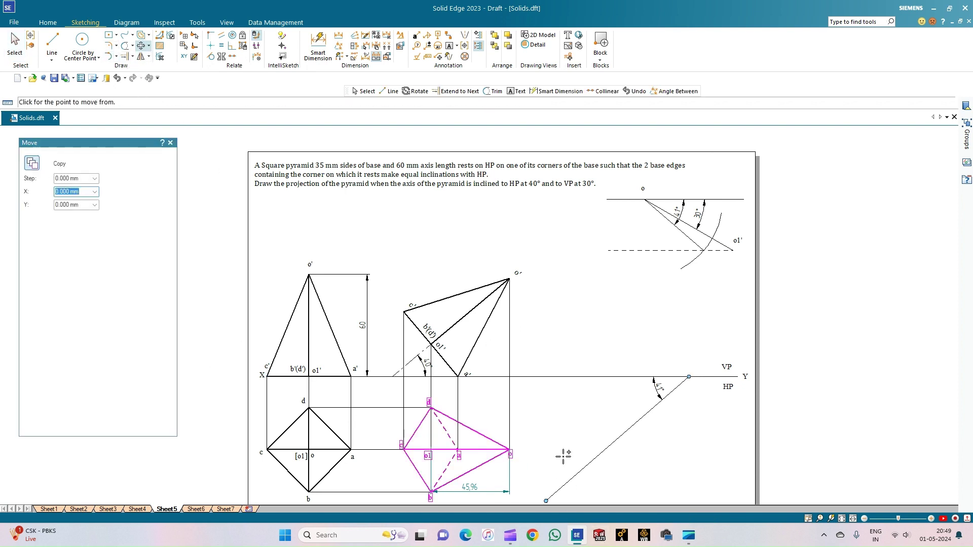
pyautogui.scroll(2, 494, 453)
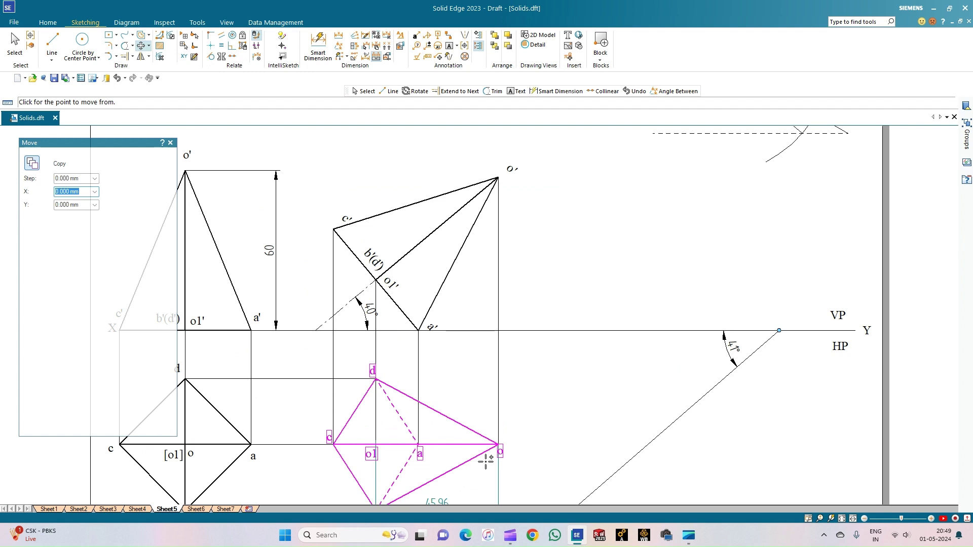
pyautogui.click(375, 445)
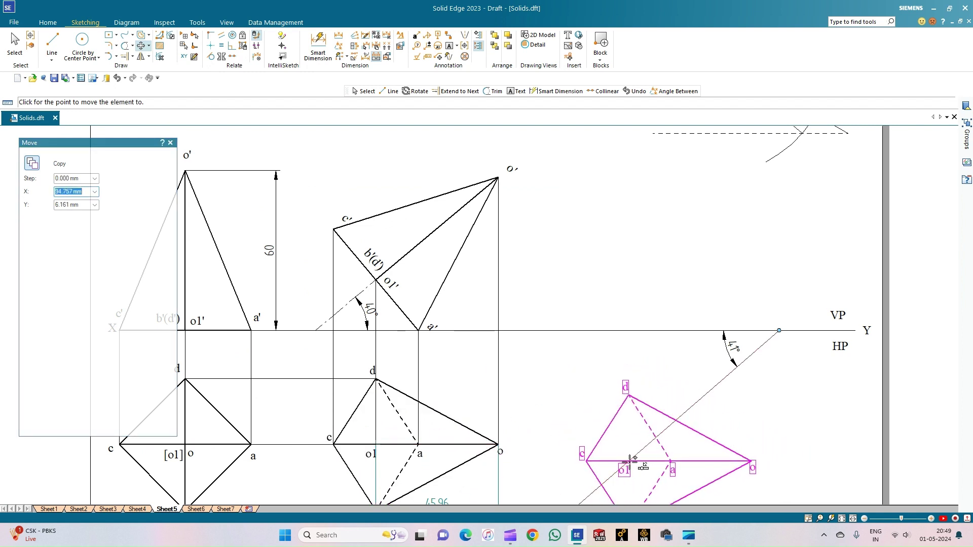
pyautogui.click(611, 476)
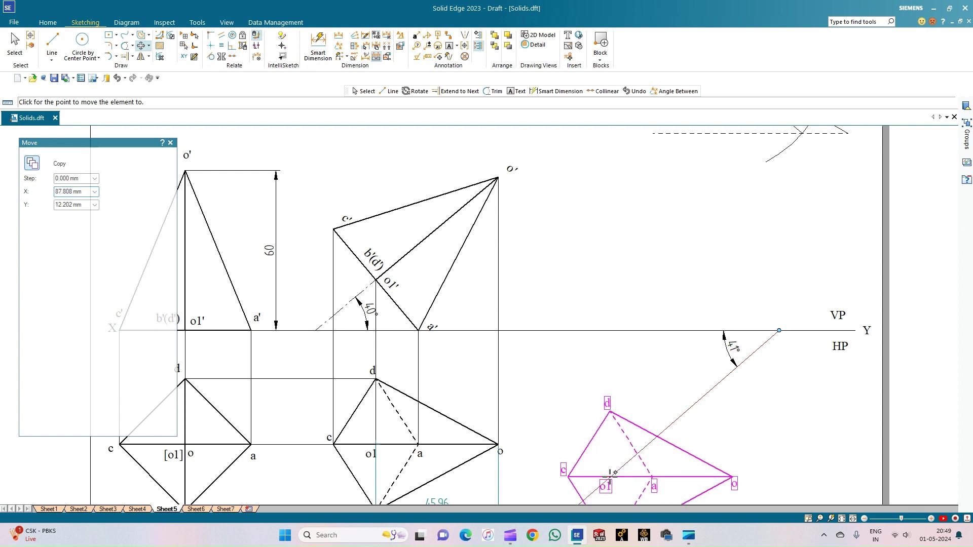
# Step: Rotate the copied top view about o1 so that its axis o1–o lies along the 41° inclined line
pyautogui.click(842, 518)
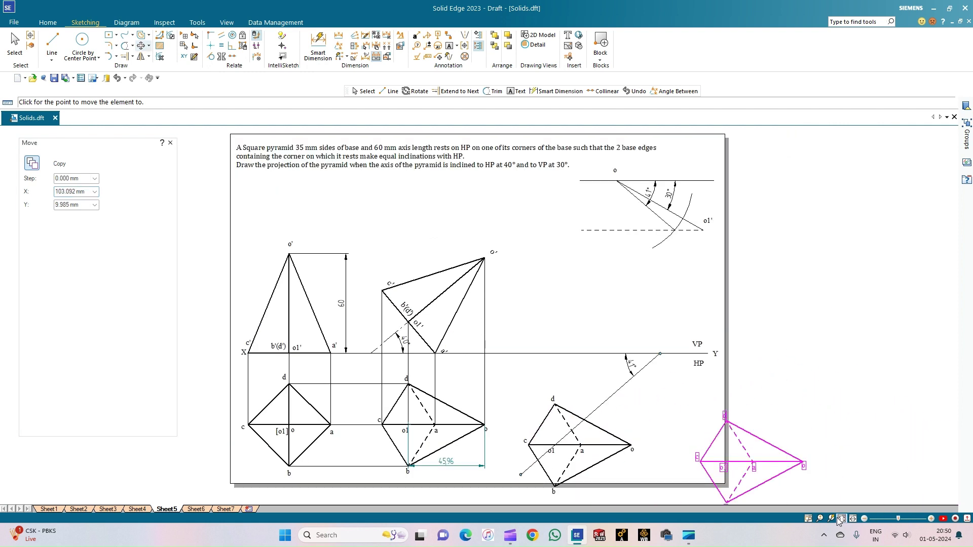
pyautogui.click(149, 45)
pyautogui.click(163, 65)
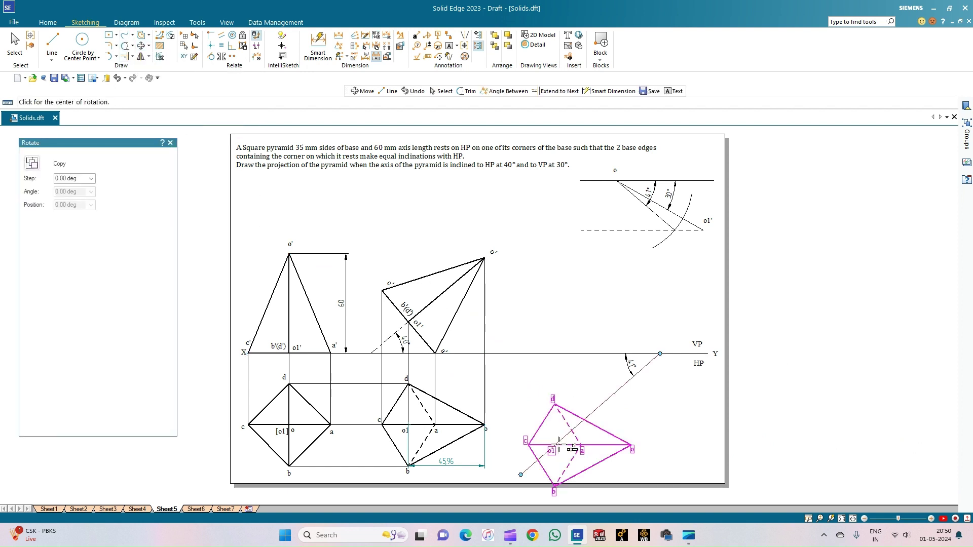
pyautogui.scroll(5, 558, 440)
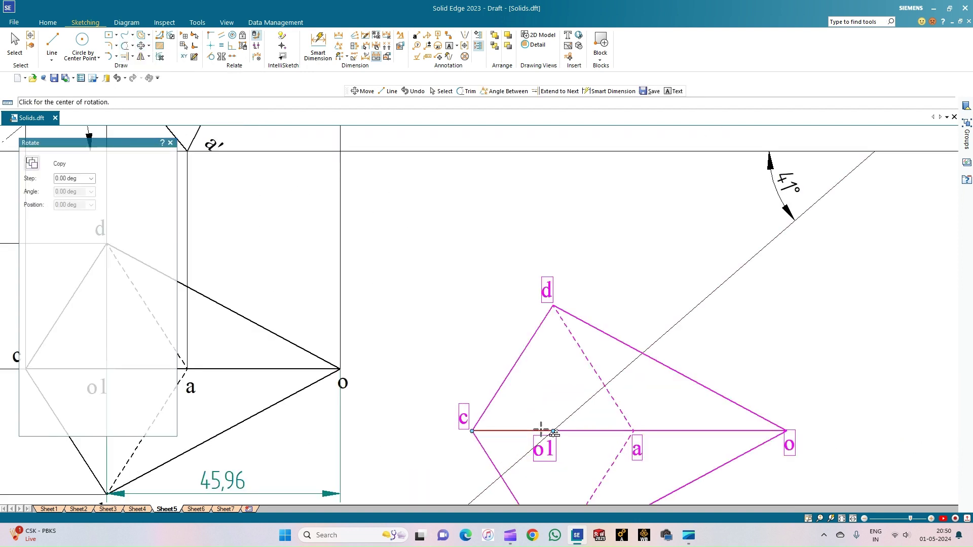
pyautogui.click(553, 431)
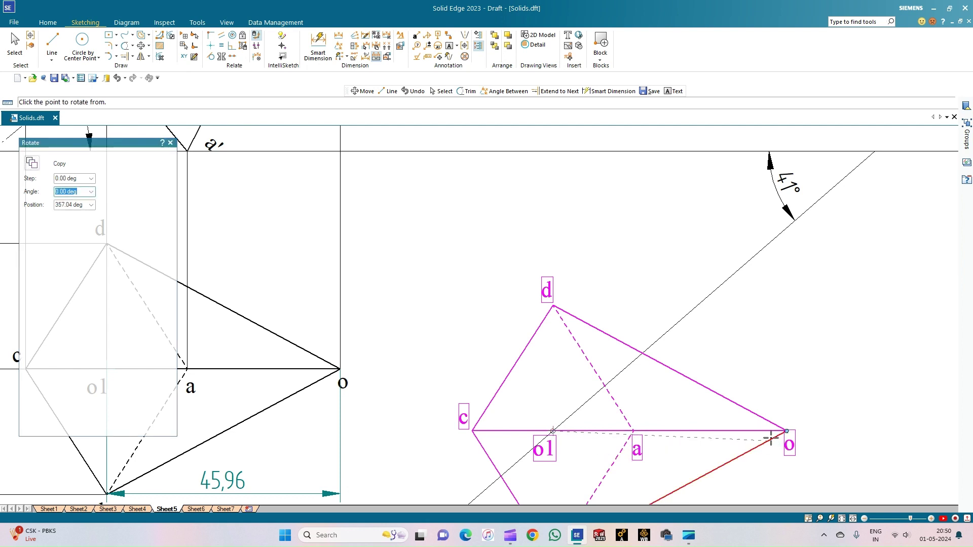
pyautogui.click(786, 431)
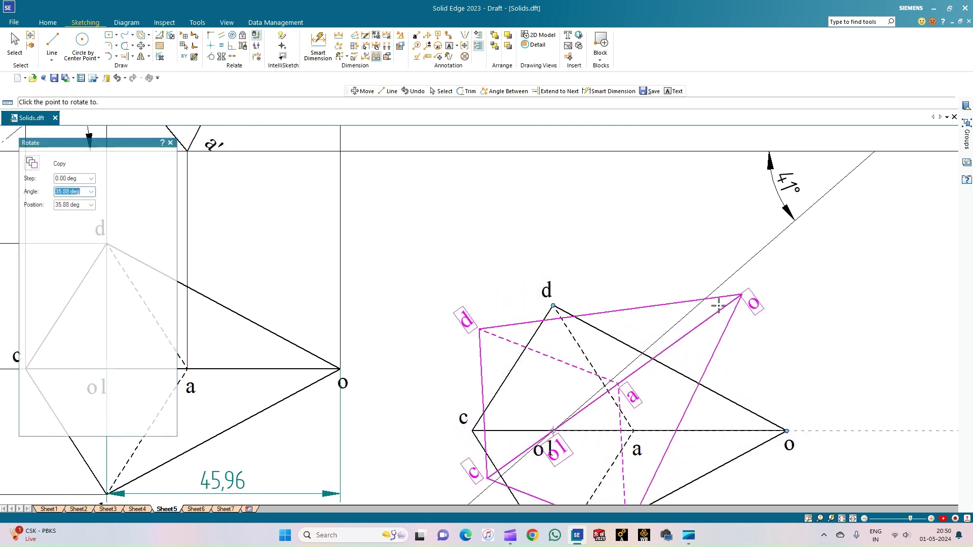
pyautogui.click(708, 293)
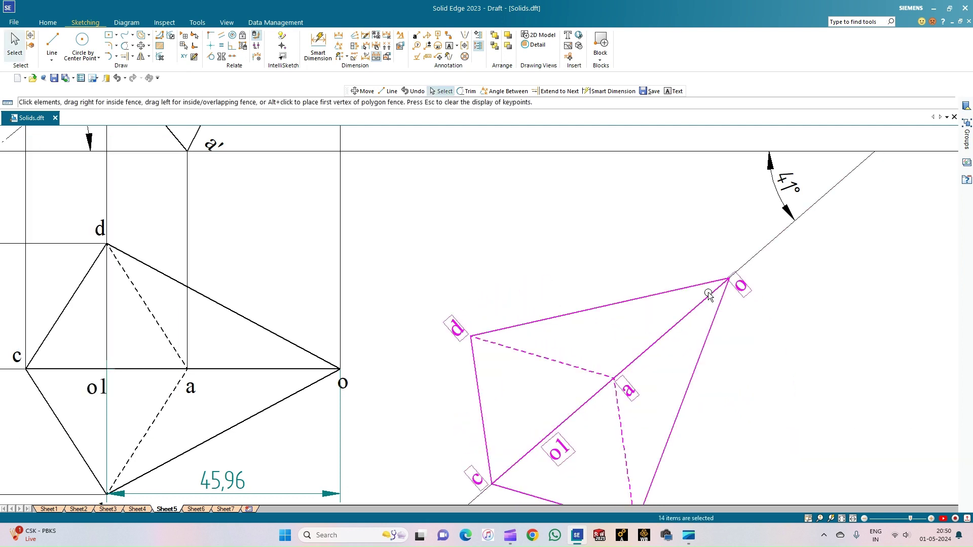
# Step: Move the rotated top view with its labels slightly up along the 41° line towards XY, using apex o as base point
pyautogui.click(831, 518)
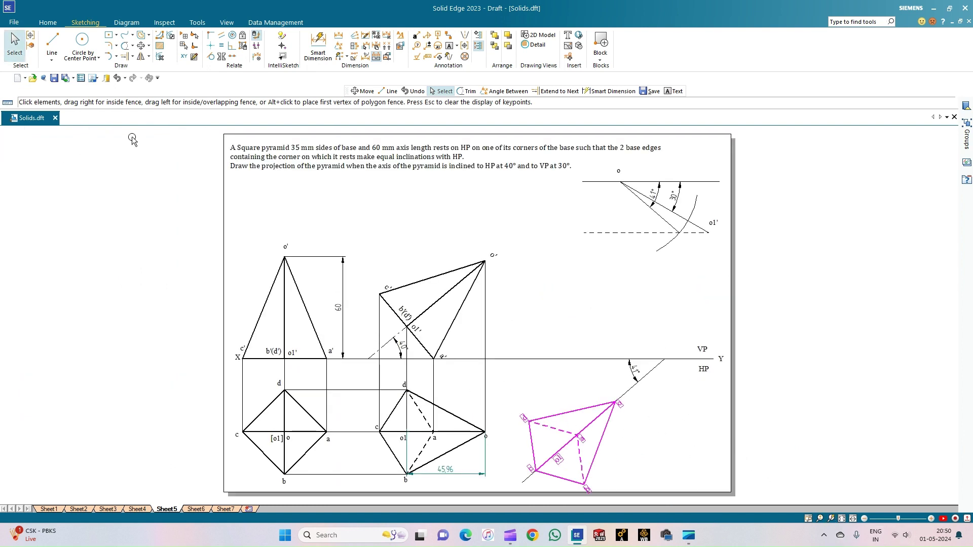
pyautogui.click(141, 45)
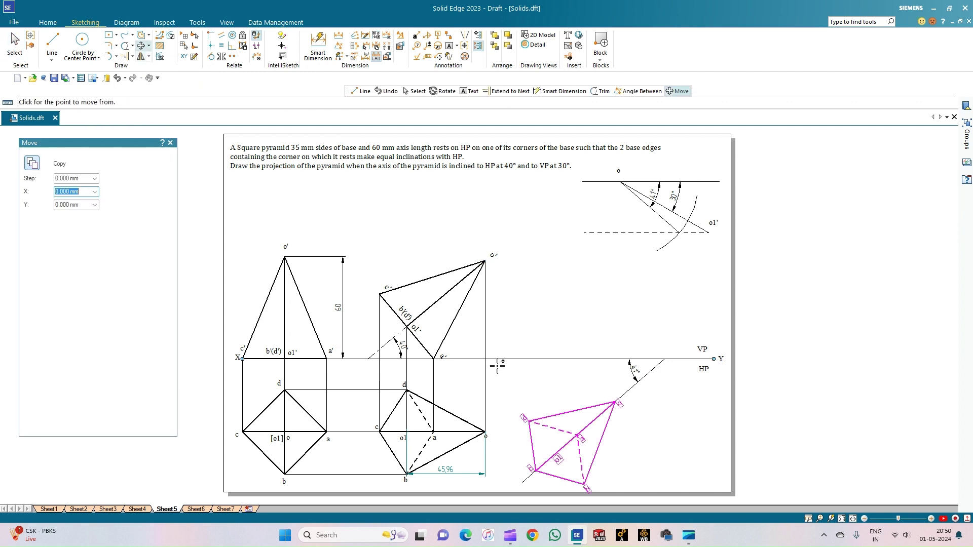
pyautogui.click(615, 401)
pyautogui.click(624, 394)
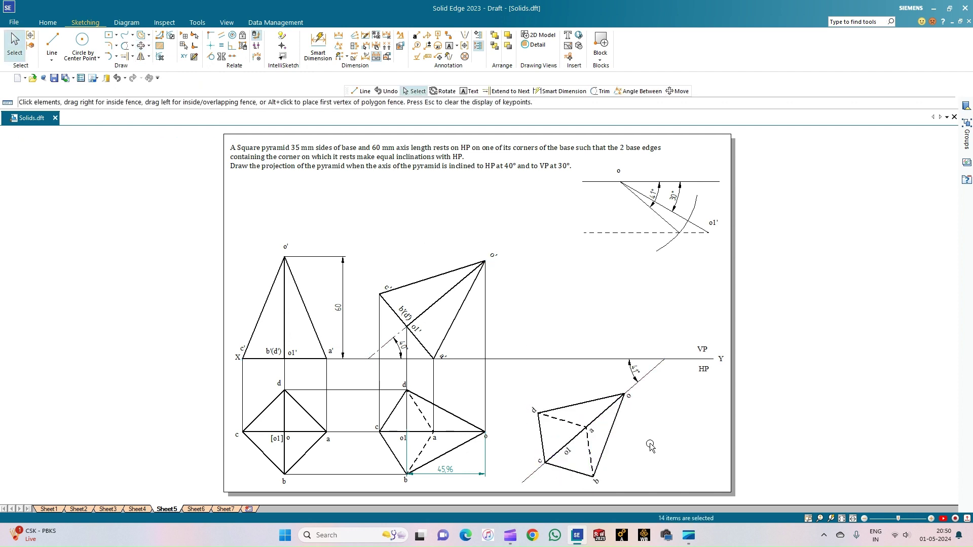
pyautogui.click(650, 446)
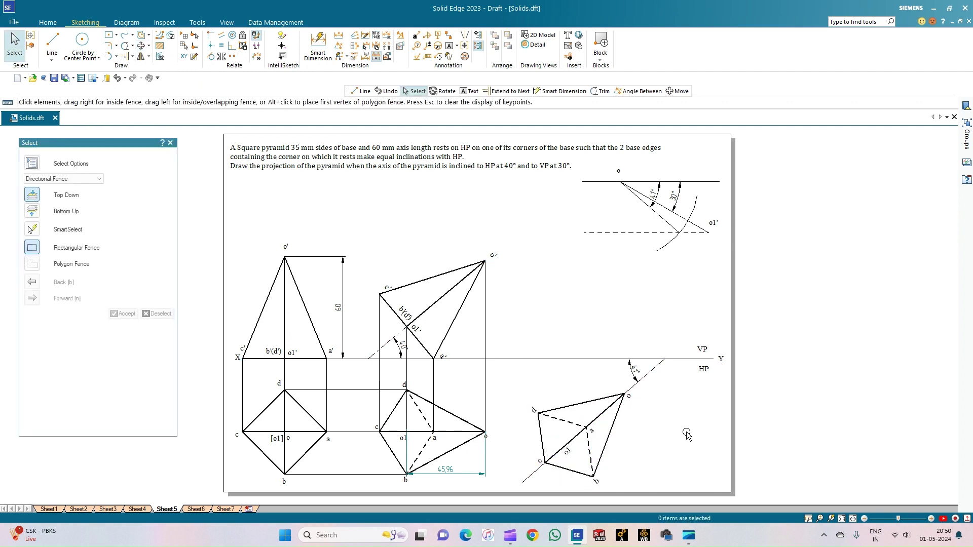
# Step: Draw a thin horizontal projector from apex o' of the inclined front view to beyond the rotated top view
pyautogui.click(860, 522)
pyautogui.moveTo(504, 402)
pyautogui.mouseDown()
pyautogui.moveTo(340, 317)
pyautogui.moveTo(586, 475)
pyautogui.moveTo(626, 460)
pyautogui.mouseUp()
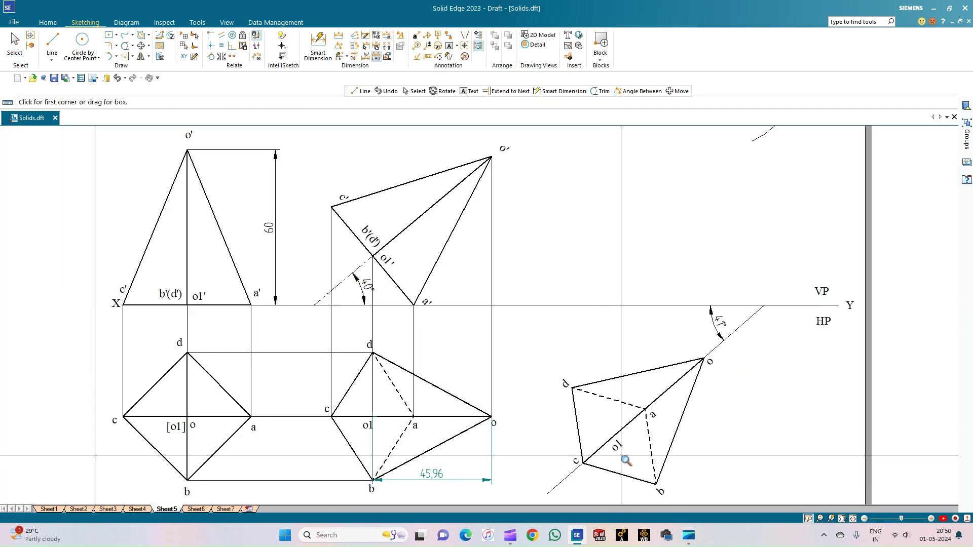
pyautogui.press('Escape')
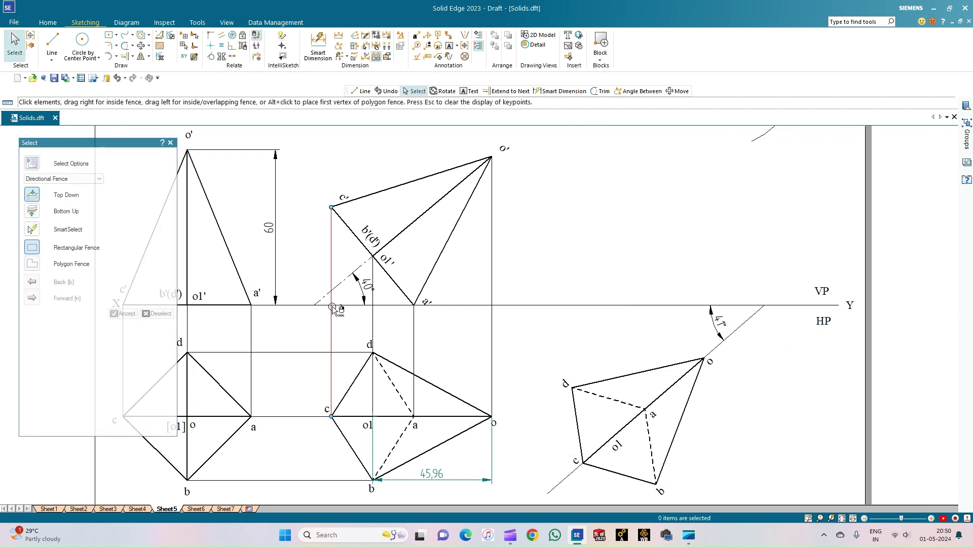
pyautogui.press('l')
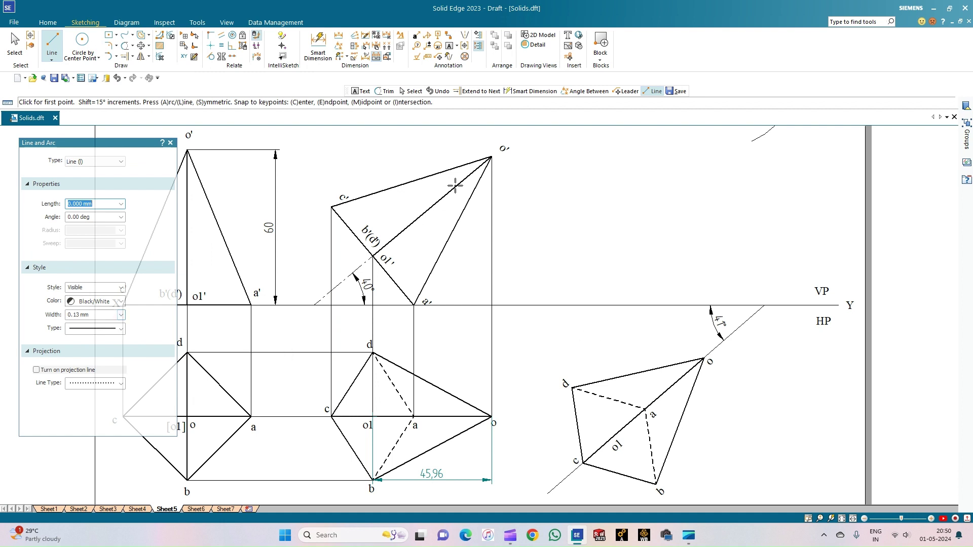
pyautogui.click(491, 156)
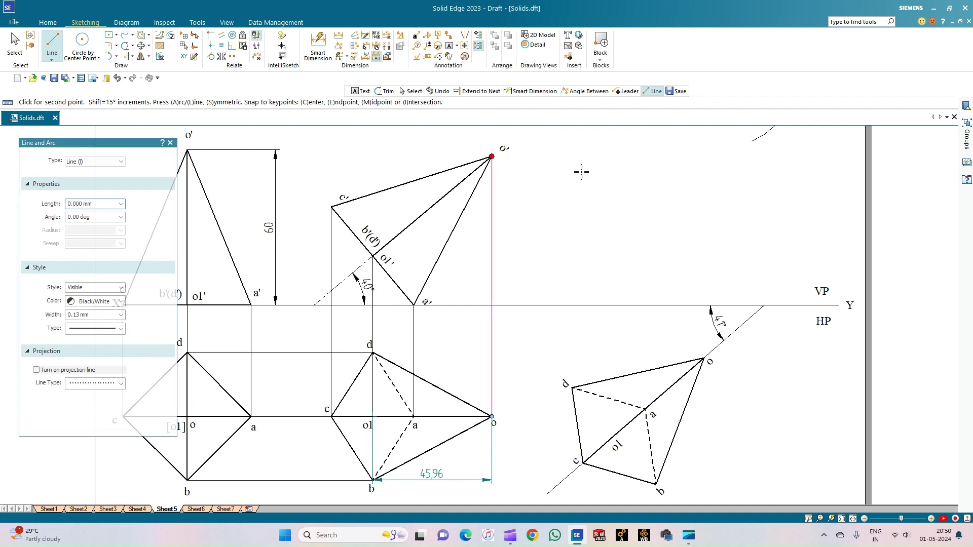
pyautogui.click(830, 156)
pyautogui.rightClick(829, 188)
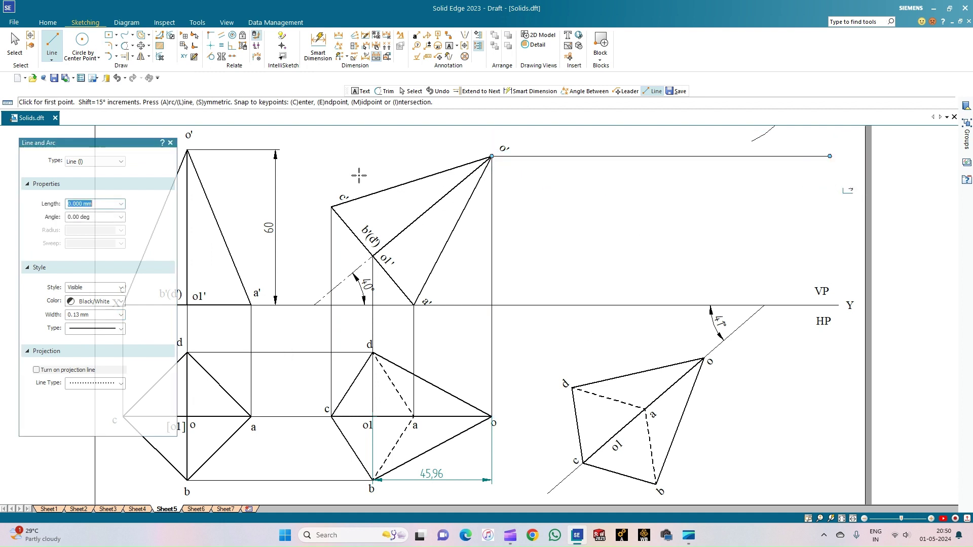
# Step: Draw horizontal projectors from c', about 192 mm long, and from b'(d') of the inclined front view, ending near the o' projector's end
pyautogui.click(332, 207)
pyautogui.click(829, 207)
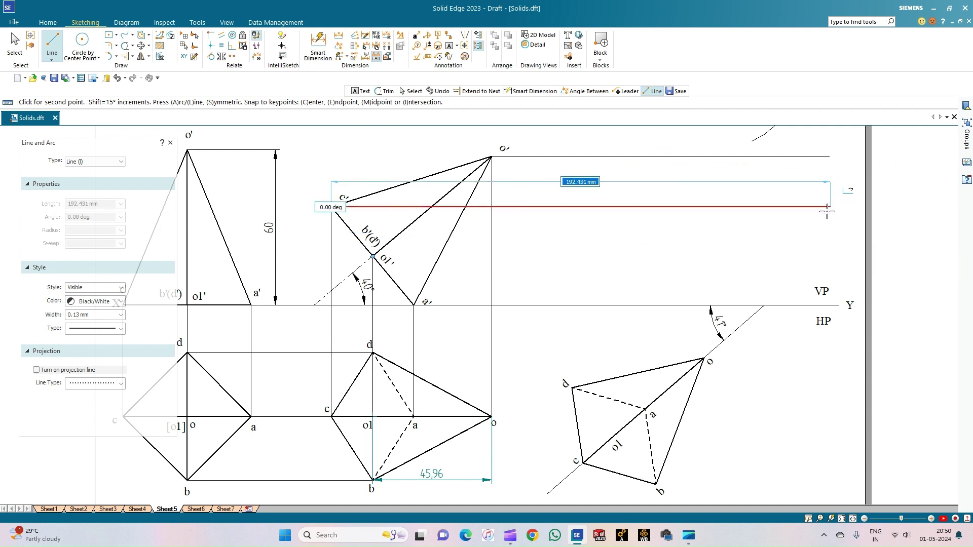
pyautogui.rightClick(765, 241)
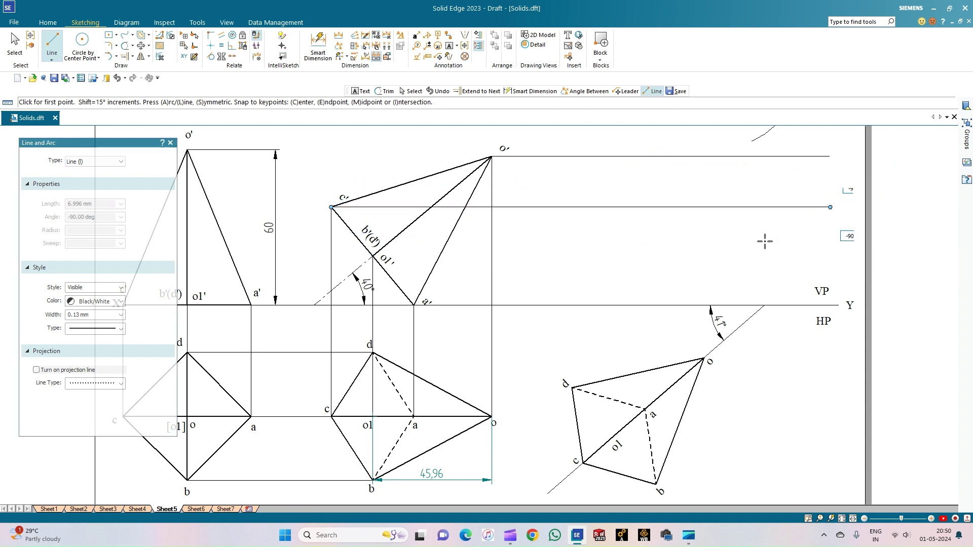
pyautogui.click(372, 257)
pyautogui.click(833, 257)
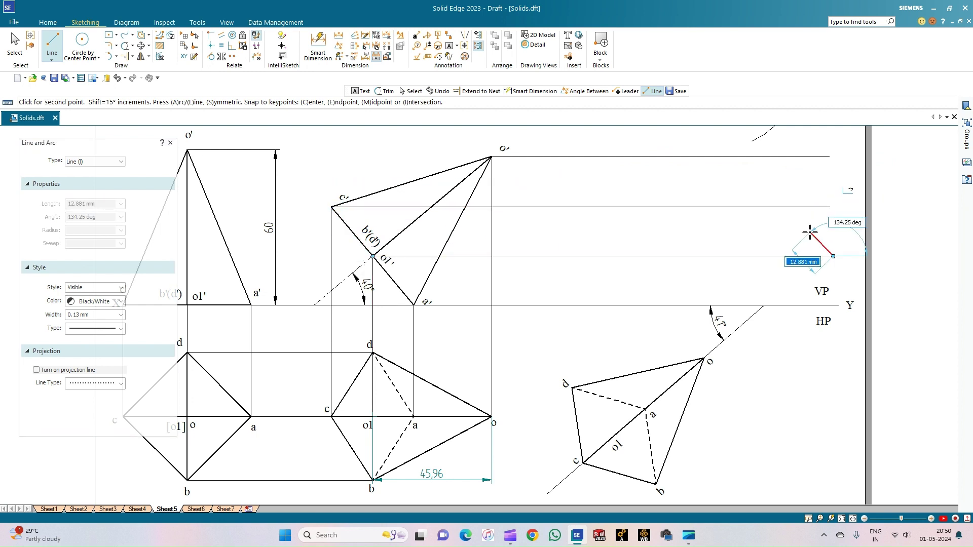
pyautogui.rightClick(809, 232)
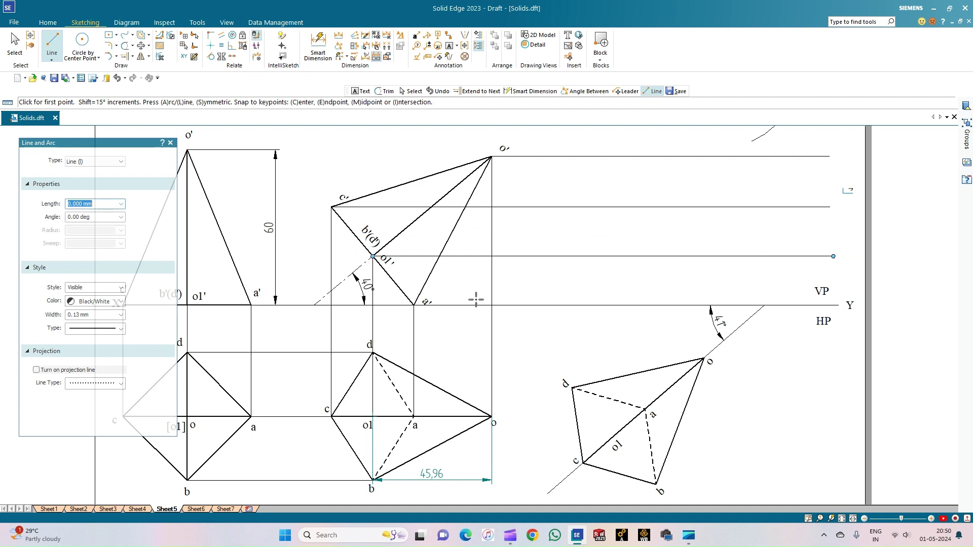
# Step: Draw vertical projectors from o of the rotated top view up to the o' projector and from a up to XY
pyautogui.click(704, 358)
pyautogui.click(704, 156)
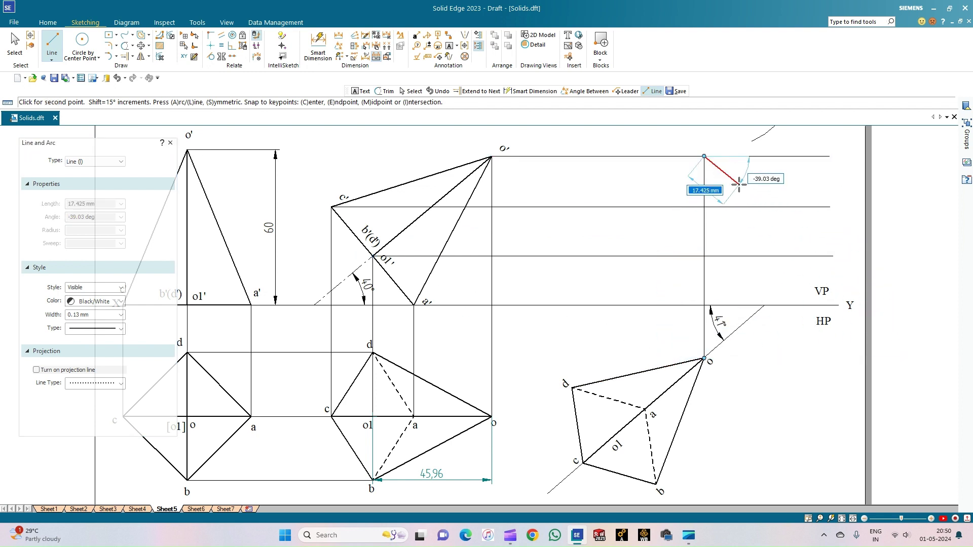
pyautogui.rightClick(705, 168)
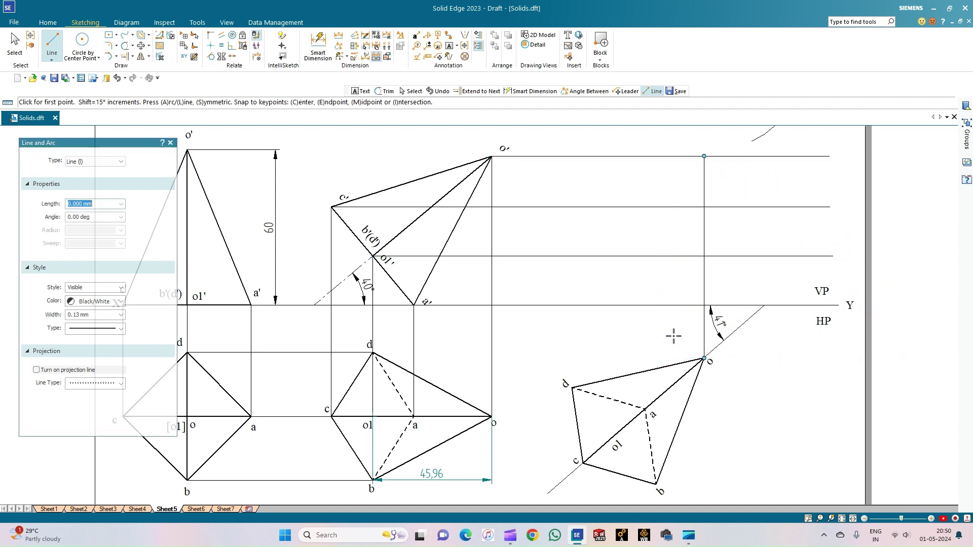
pyautogui.click(644, 409)
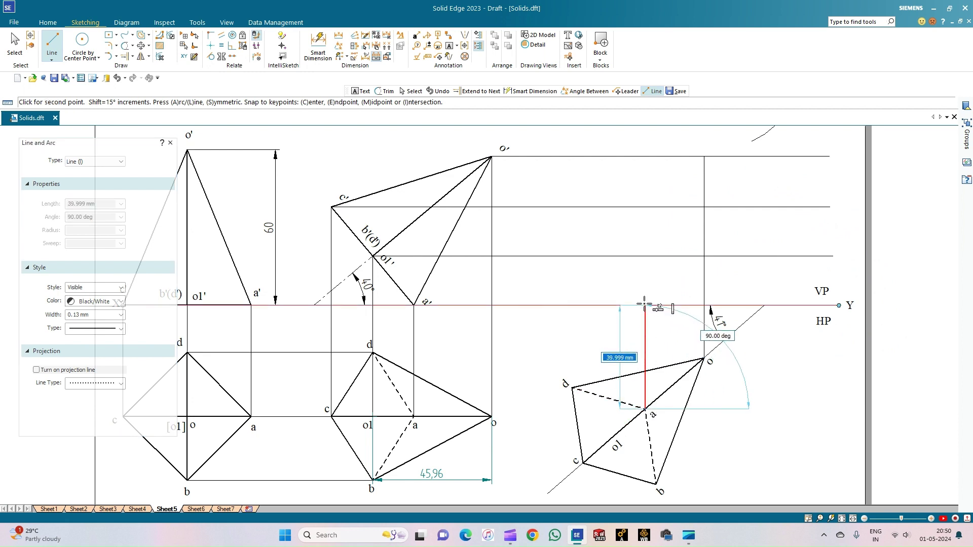
pyautogui.click(645, 305)
pyautogui.rightClick(657, 389)
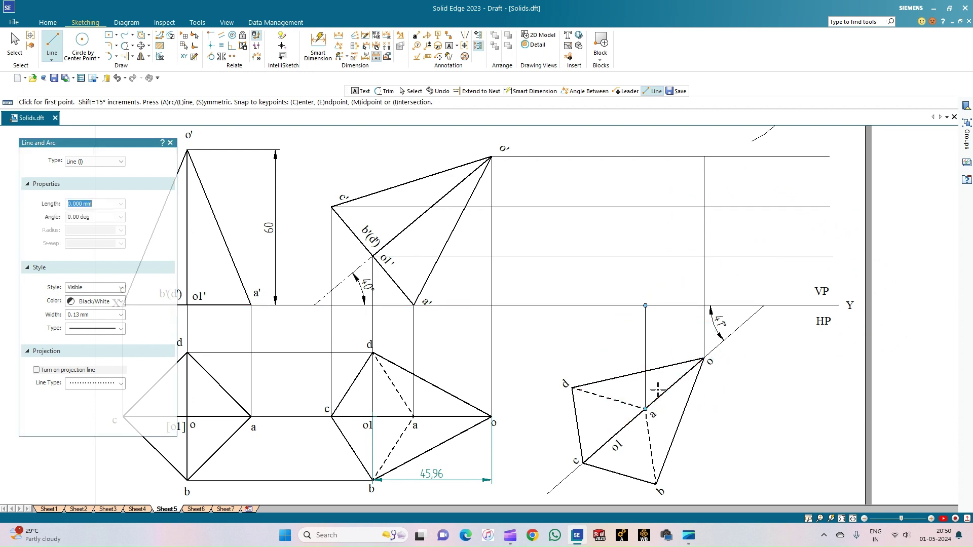
# Step: Draw thin vertical projectors from b and d of the rotated top view up to the b'(d') projector, and from c up to the c' projector
pyautogui.click(656, 483)
pyautogui.click(658, 256)
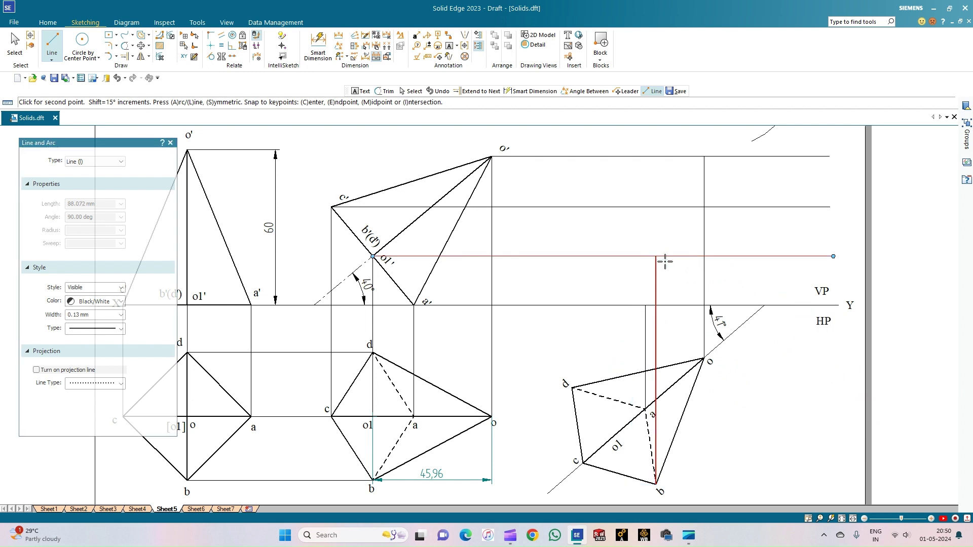
pyautogui.rightClick(603, 343)
pyautogui.click(572, 388)
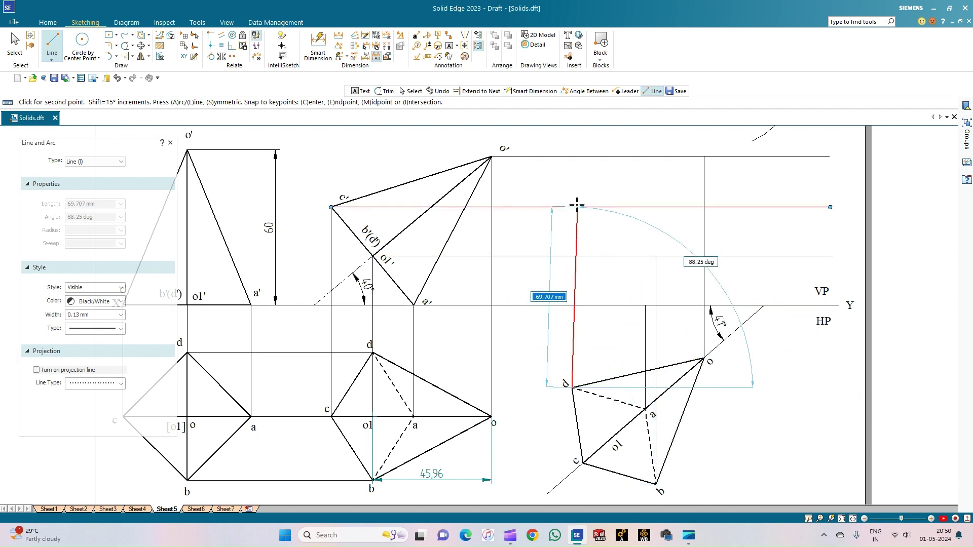
pyautogui.click(572, 256)
pyautogui.rightClick(610, 304)
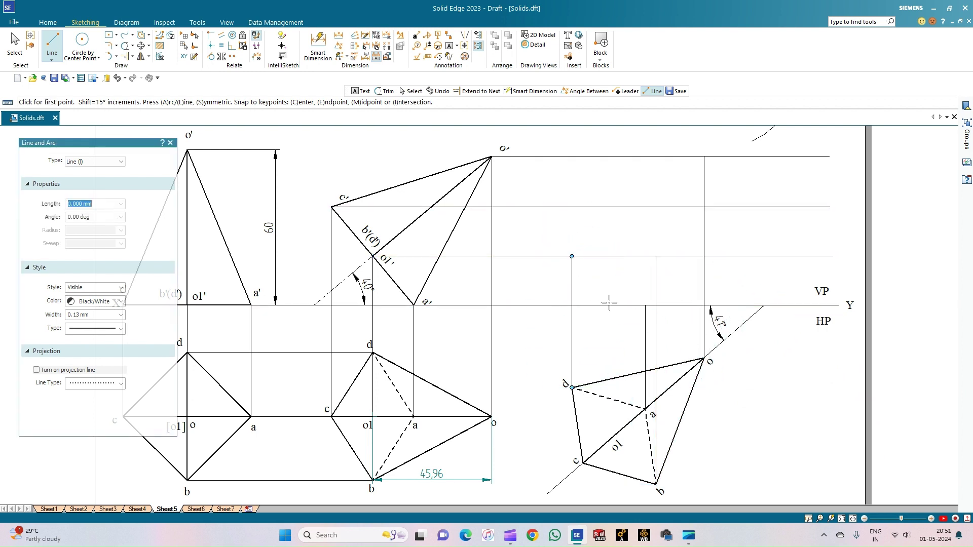
pyautogui.click(583, 463)
pyautogui.click(583, 207)
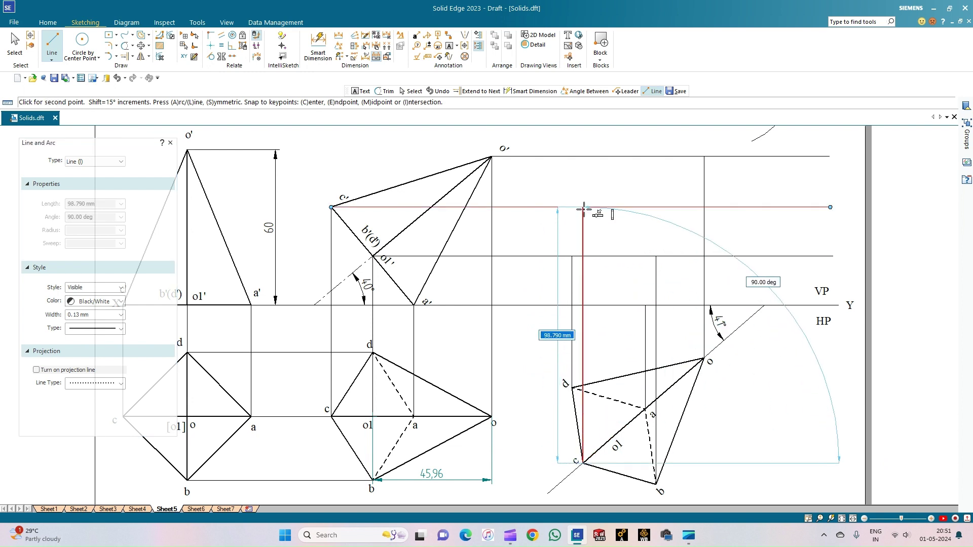
pyautogui.rightClick(630, 232)
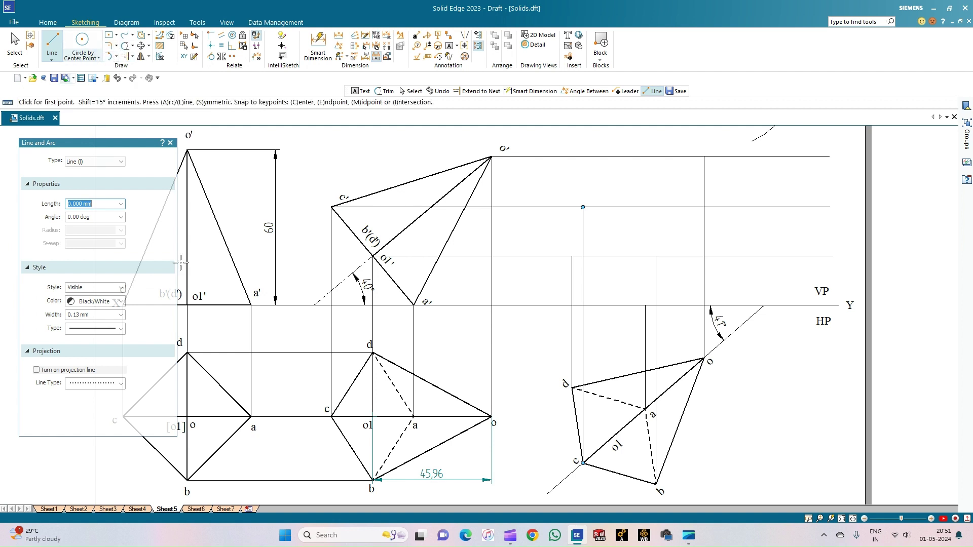
# Step: Draw base edge a'b' of the final front view as a solid 0.50 mm line between the projector intersections of a and b
pyautogui.click(121, 332)
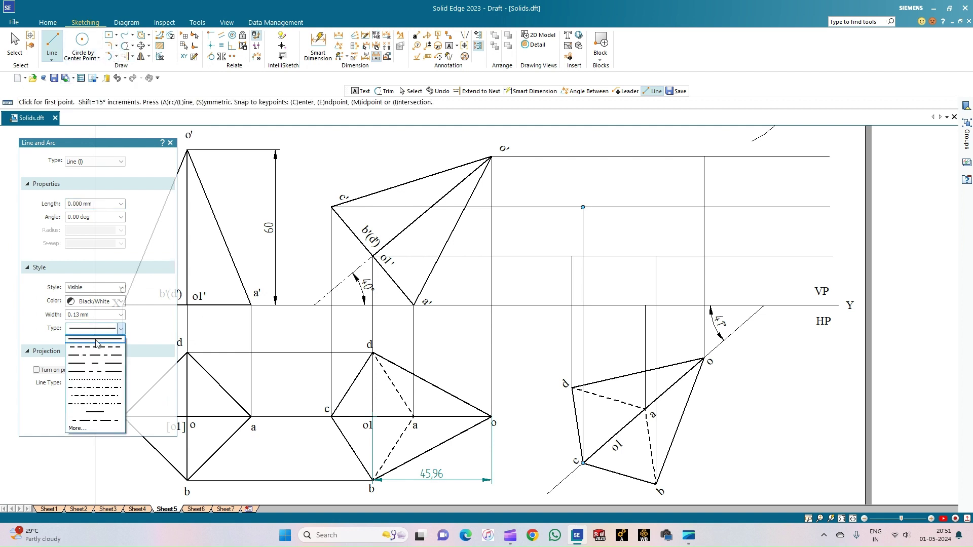
pyautogui.click(103, 338)
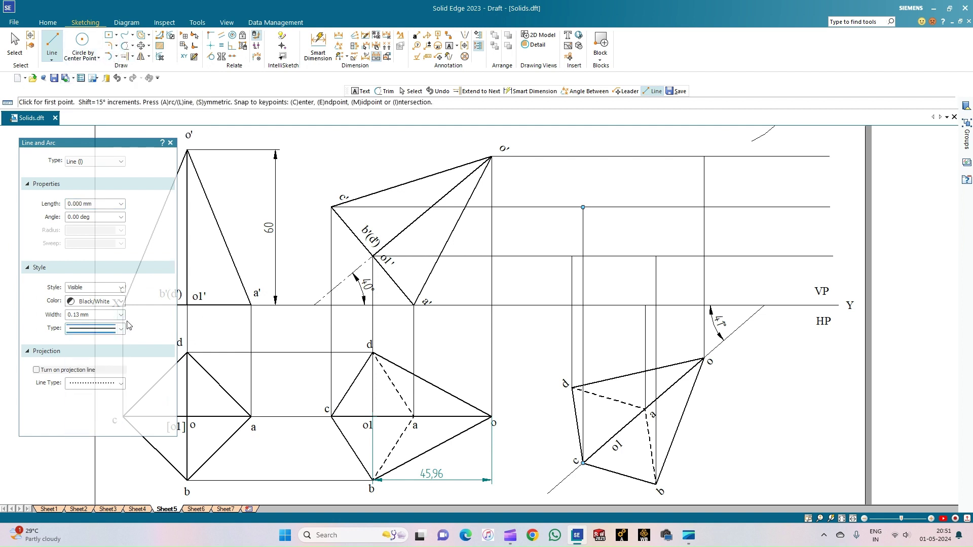
pyautogui.click(121, 316)
pyautogui.click(89, 350)
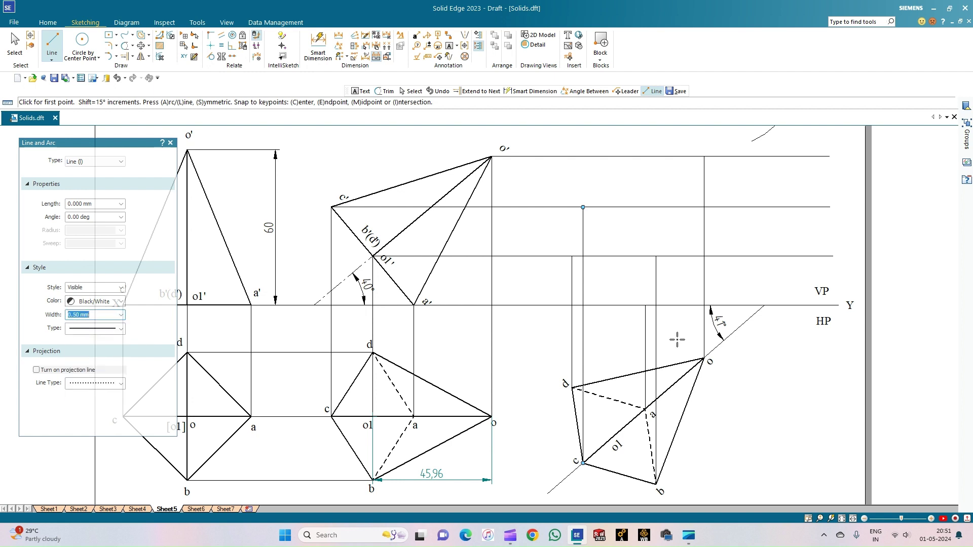
pyautogui.click(645, 306)
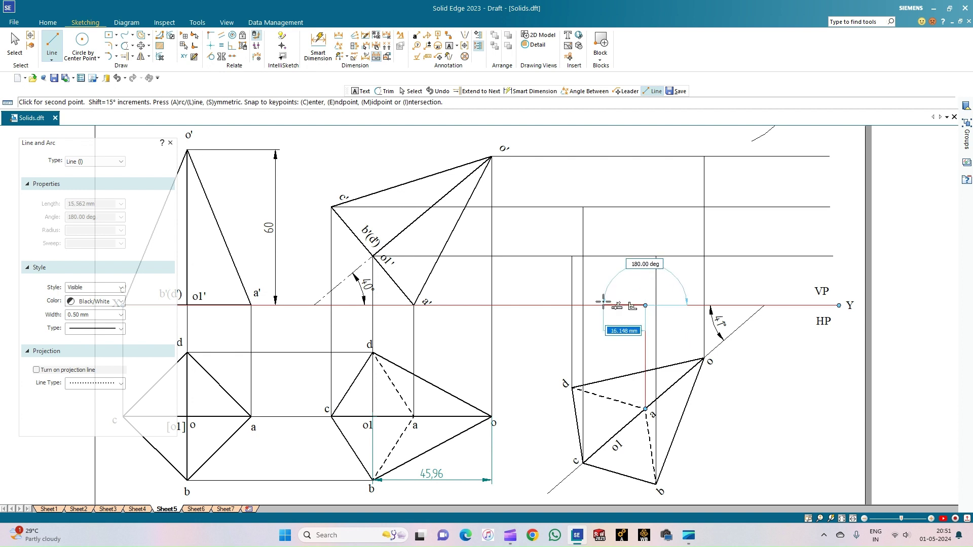
pyautogui.click(656, 256)
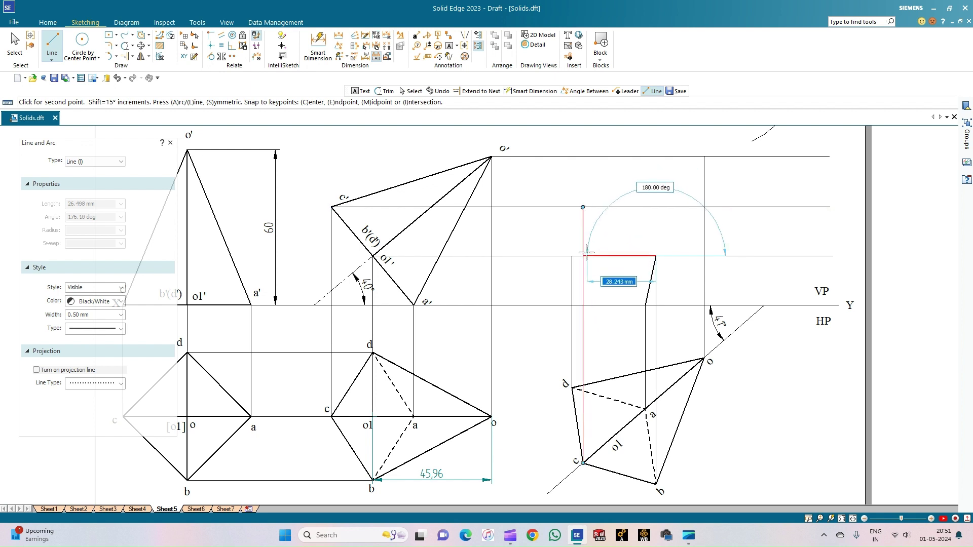
pyautogui.rightClick(630, 266)
# Step: Complete the final front view's base outline with solid edges from a' through d' and c' to b'
pyautogui.click(645, 305)
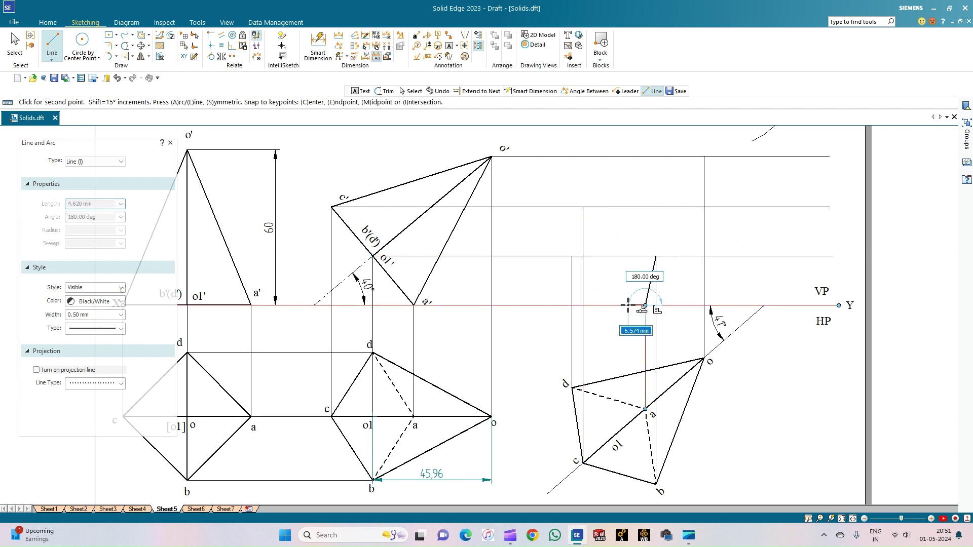
pyautogui.click(572, 256)
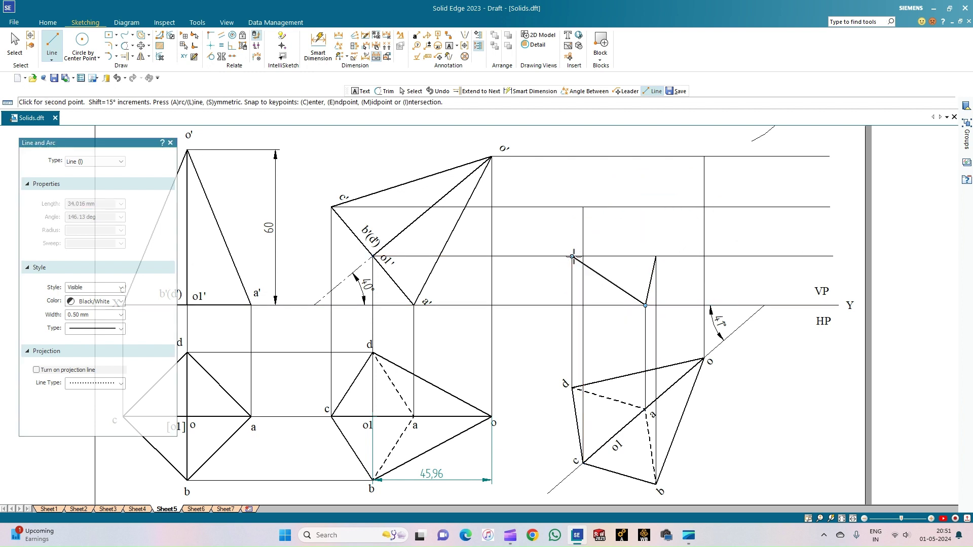
pyautogui.click(583, 207)
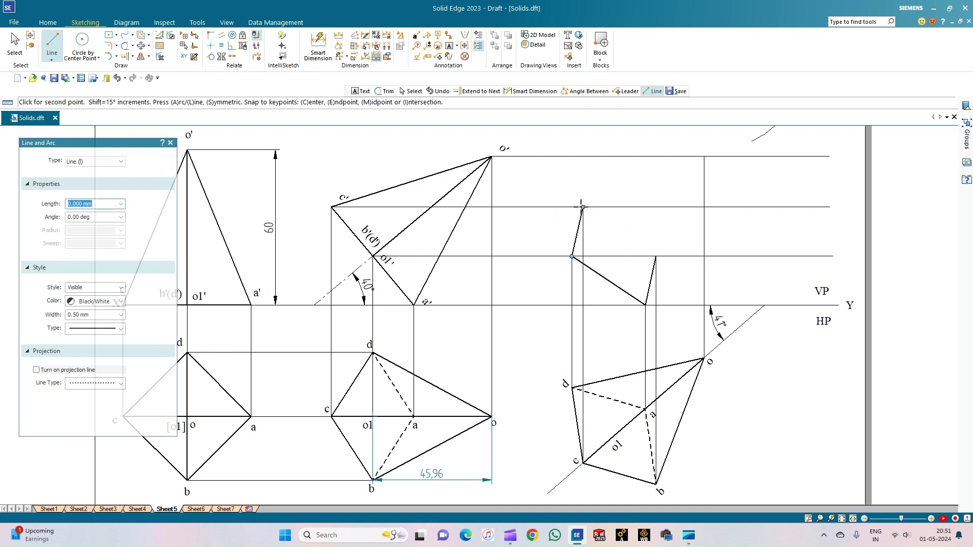
pyautogui.click(656, 256)
pyautogui.rightClick(671, 248)
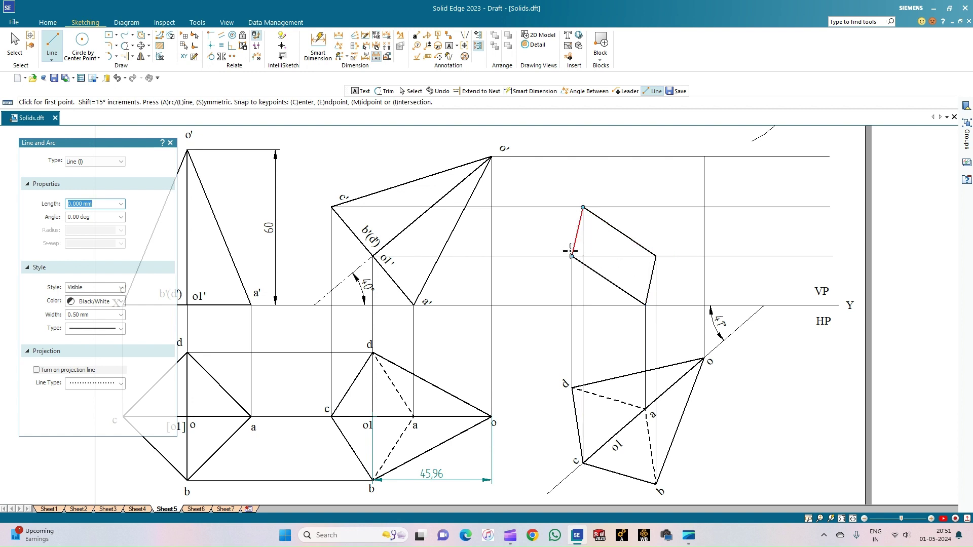
# Step: Draw the visible slant edges c'o', o'b' and a'o' of the final front view to the apex at the o projector intersection
pyautogui.click(583, 207)
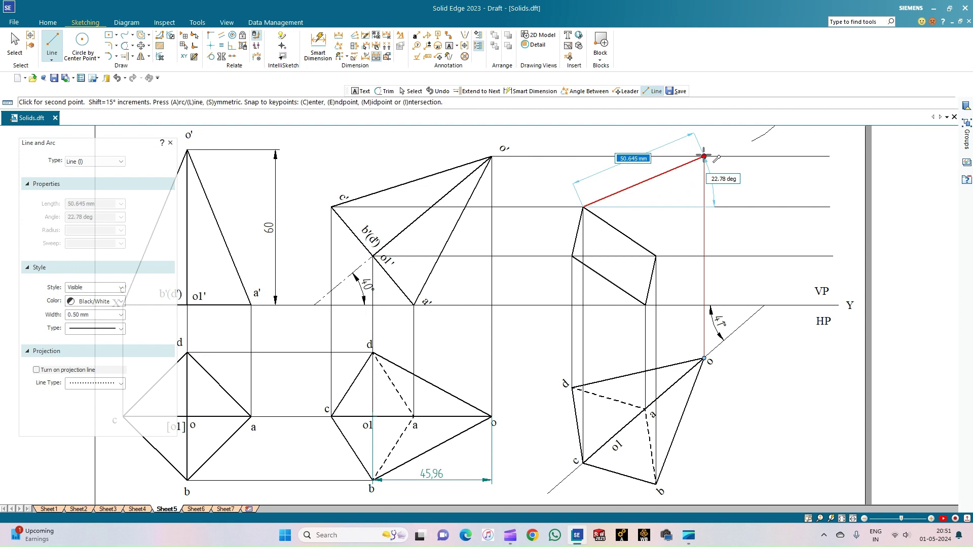
pyautogui.click(703, 155)
pyautogui.click(656, 256)
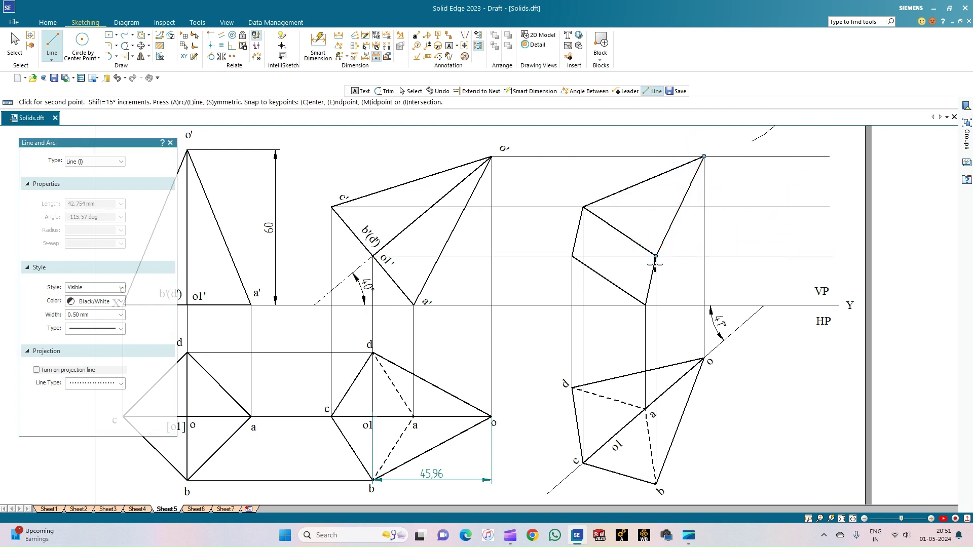
pyautogui.rightClick(610, 445)
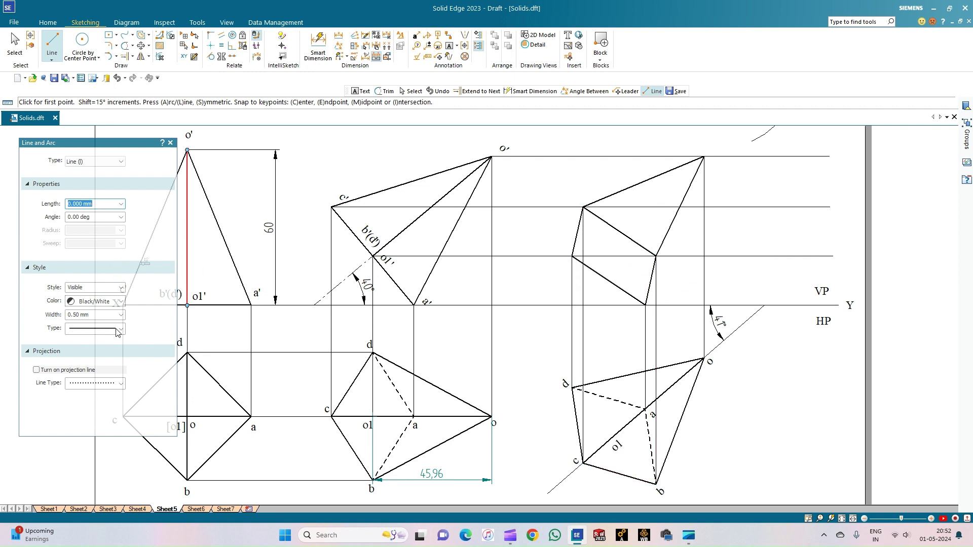
pyautogui.click(645, 305)
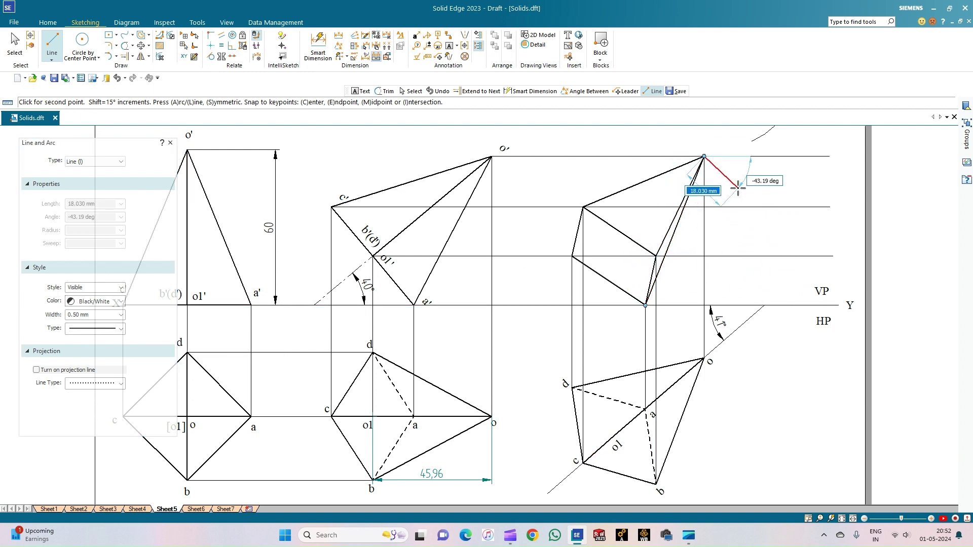
pyautogui.click(704, 156)
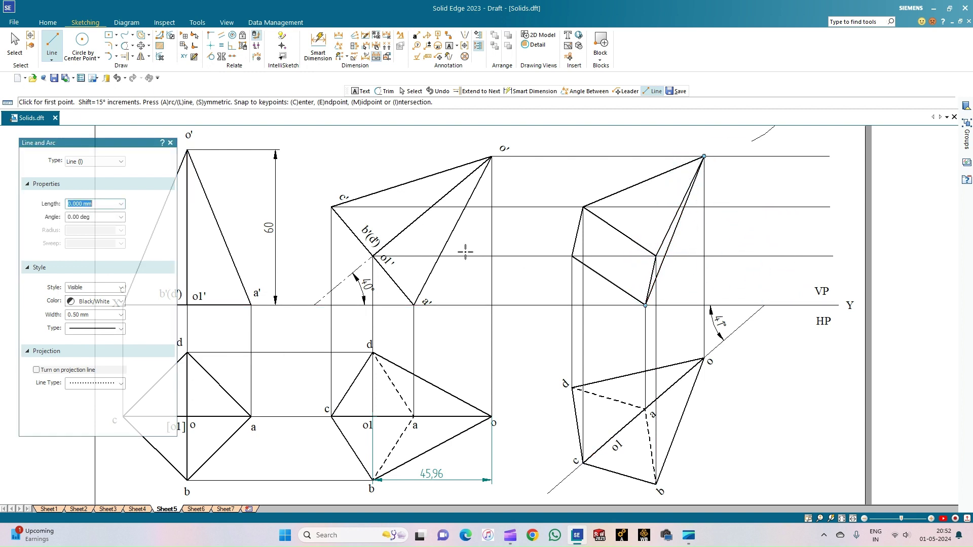
# Step: Draw the hidden slant edge from d' to apex o' of the final front view as a dashed 0.50 mm line
pyautogui.click(123, 329)
pyautogui.click(91, 349)
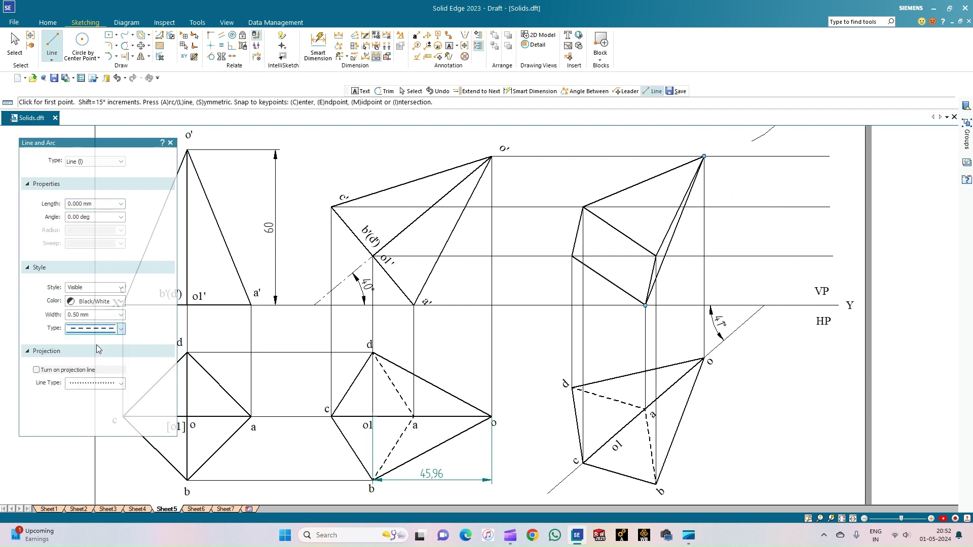
pyautogui.click(572, 256)
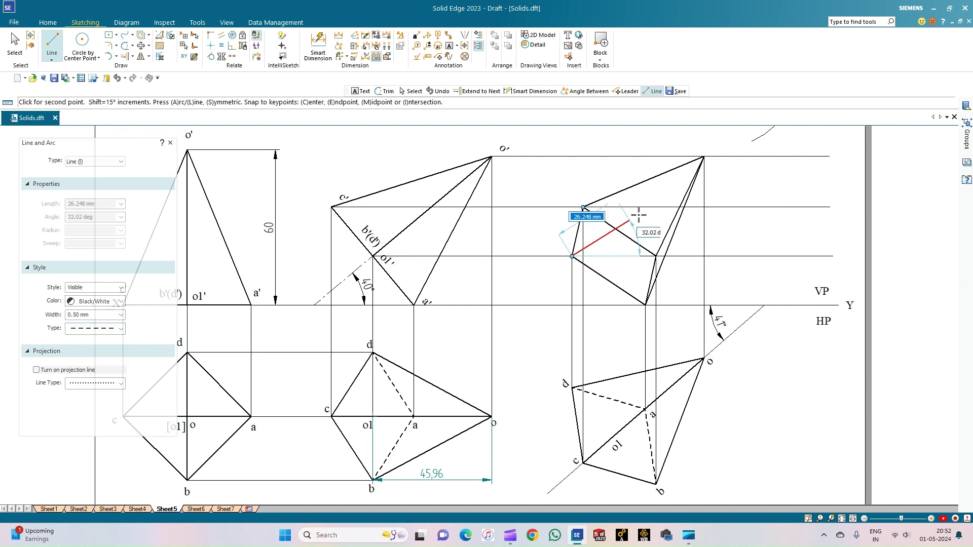
pyautogui.click(704, 156)
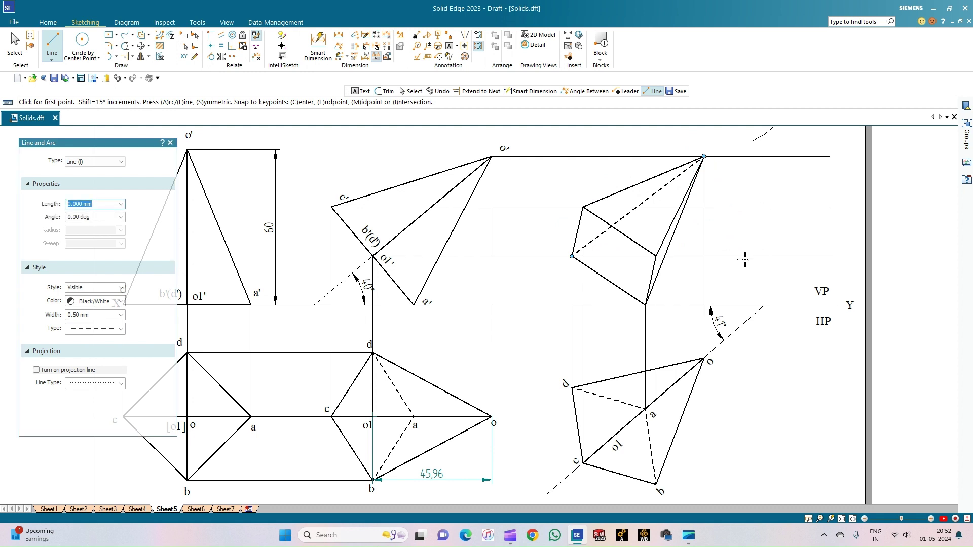
pyautogui.press('Escape')
# Step: Draw a solid 0.13 mm vertical projector from o1 of the rotated top view up to the b'(d') projector
pyautogui.click(45, 57)
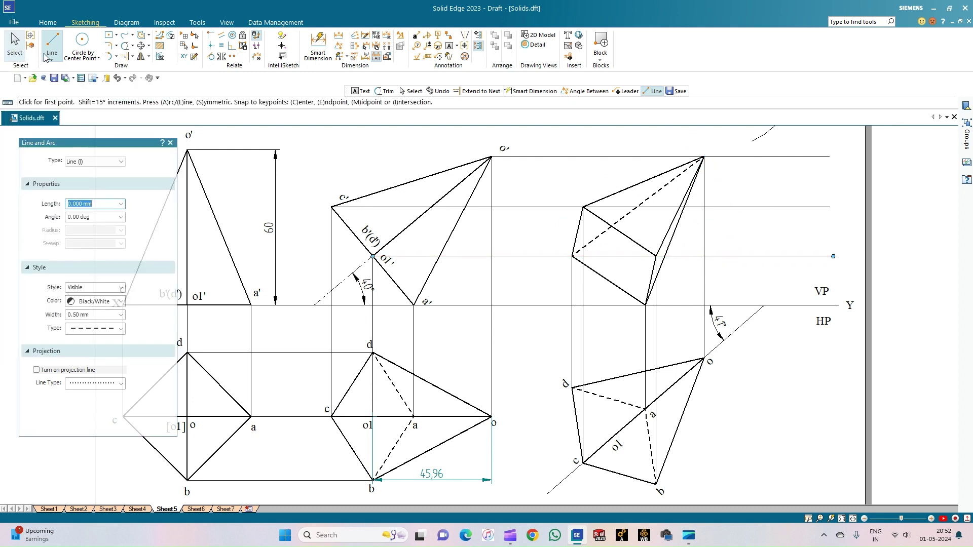
pyautogui.click(123, 324)
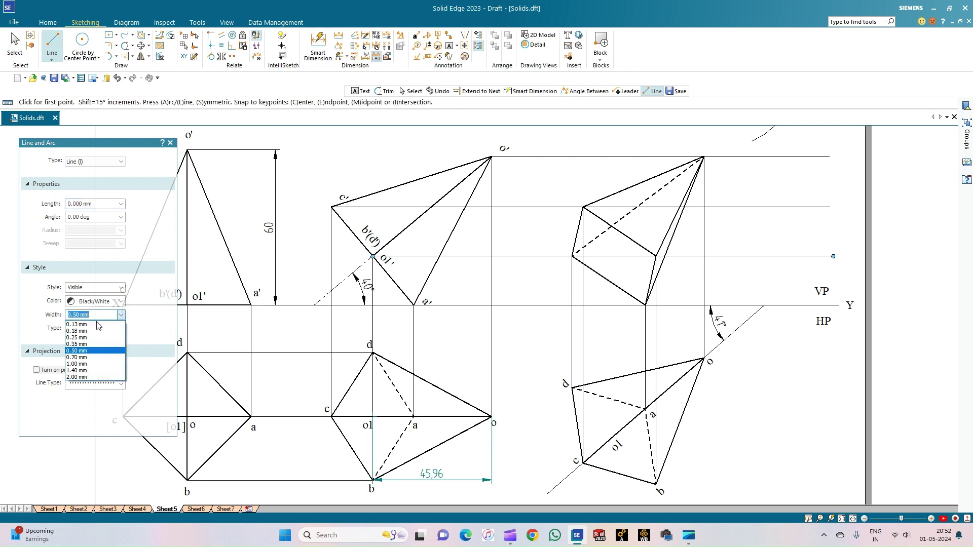
pyautogui.click(99, 327)
pyautogui.click(123, 333)
pyautogui.click(111, 340)
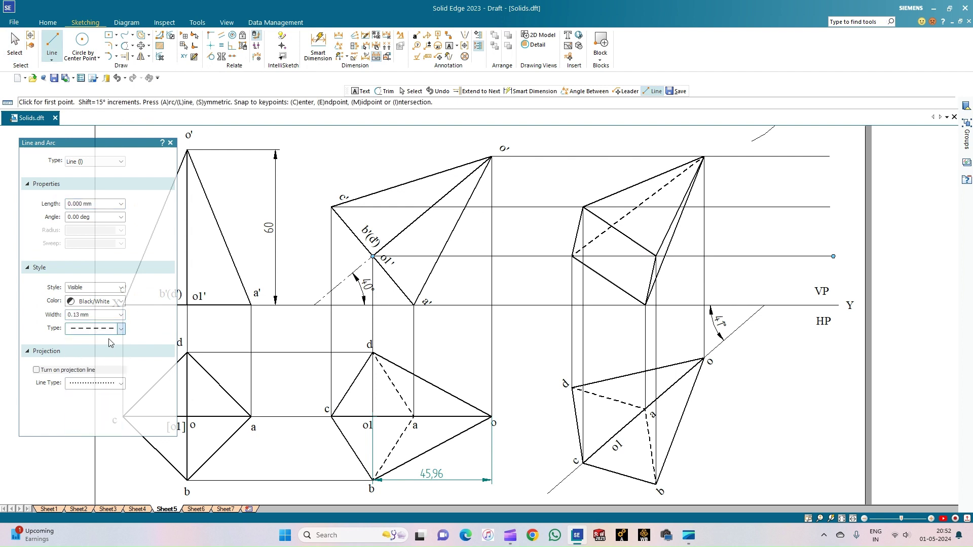
pyautogui.click(614, 436)
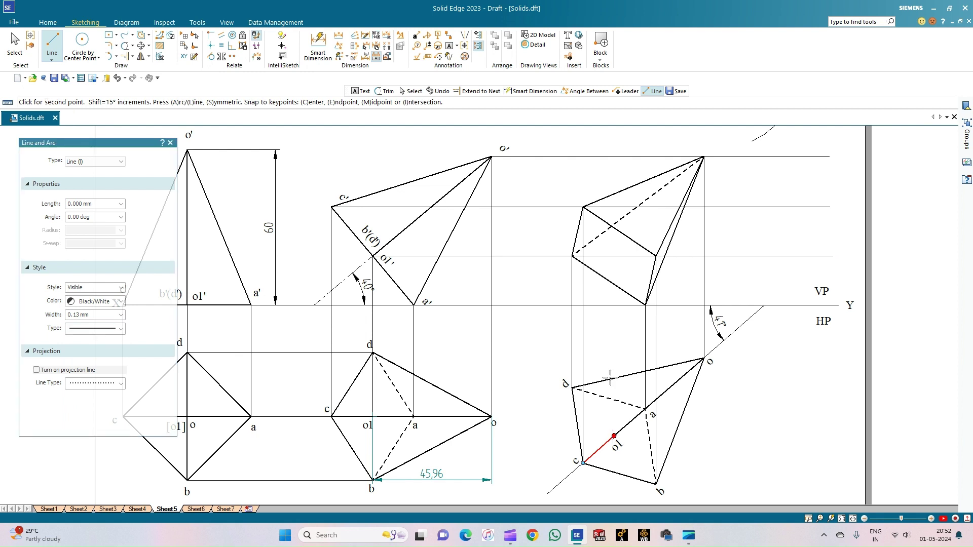
pyautogui.click(614, 257)
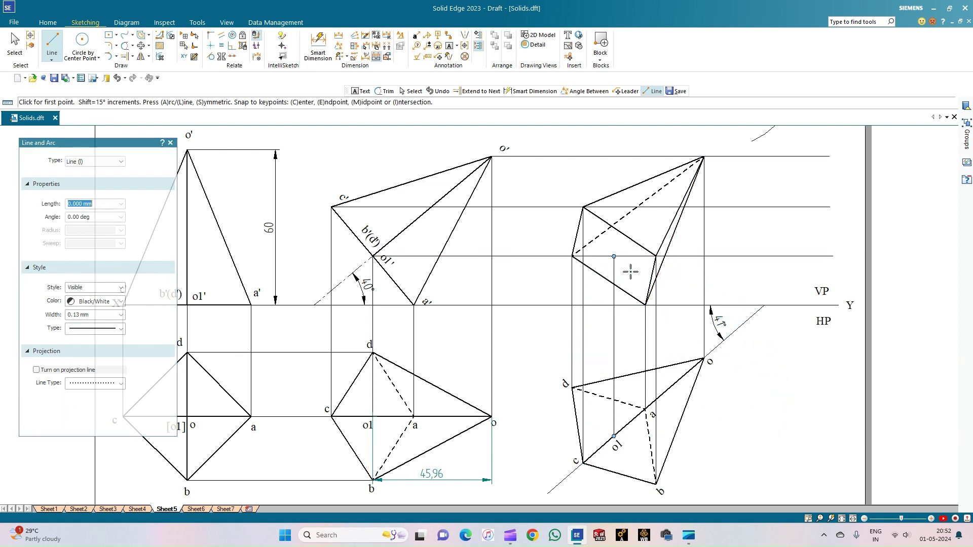
# Step: Draw the pyramid's axis in the final front view from the o1 projector's upper end to apex o' as a 0.13 mm chain line
pyautogui.click(122, 329)
pyautogui.click(91, 355)
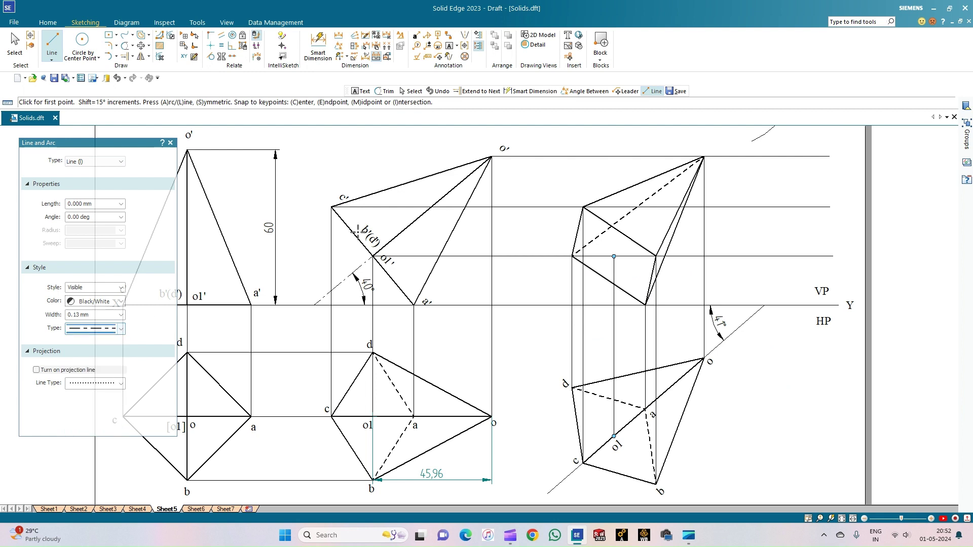
pyautogui.click(613, 256)
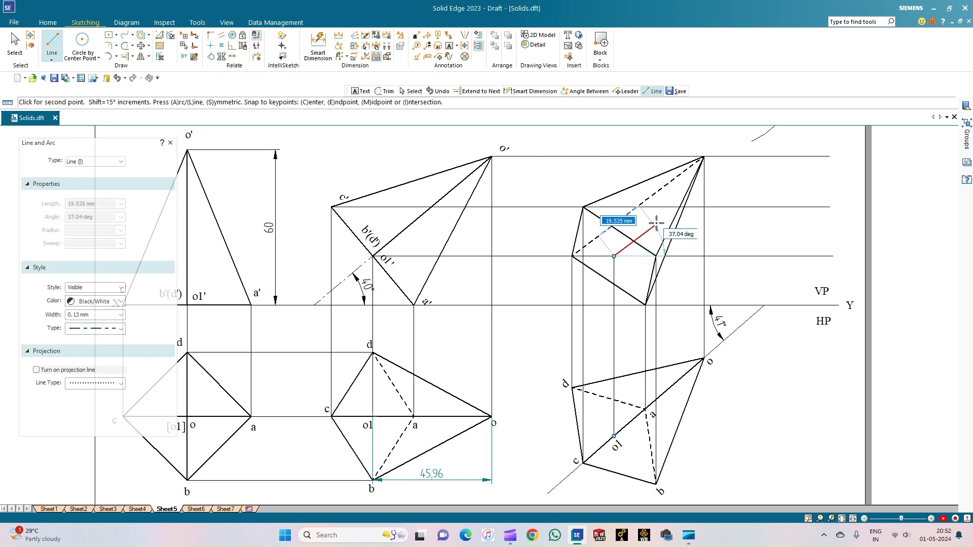
pyautogui.click(704, 156)
pyautogui.rightClick(763, 185)
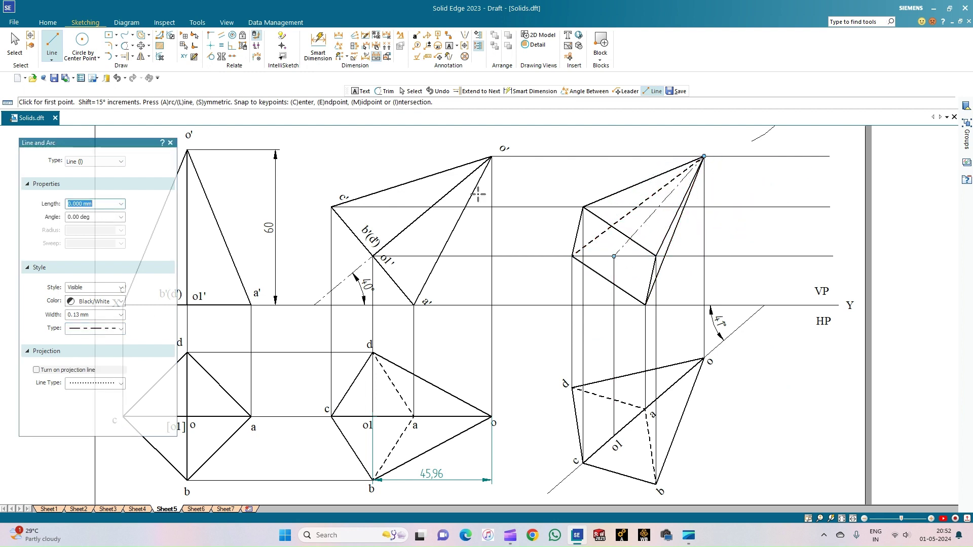
# Step: Trim the horizontal projectors at the final front view: o' beyond the apex, b'(d') beyond the o1 projector, and c' beyond its base corner
pyautogui.click(125, 46)
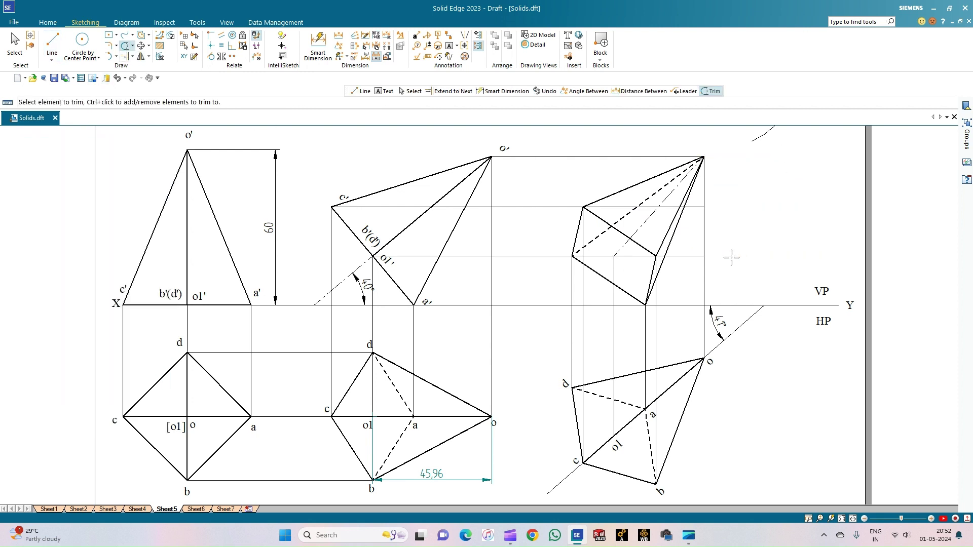
pyautogui.scroll(3, 681, 254)
pyautogui.scroll(3, 640, 276)
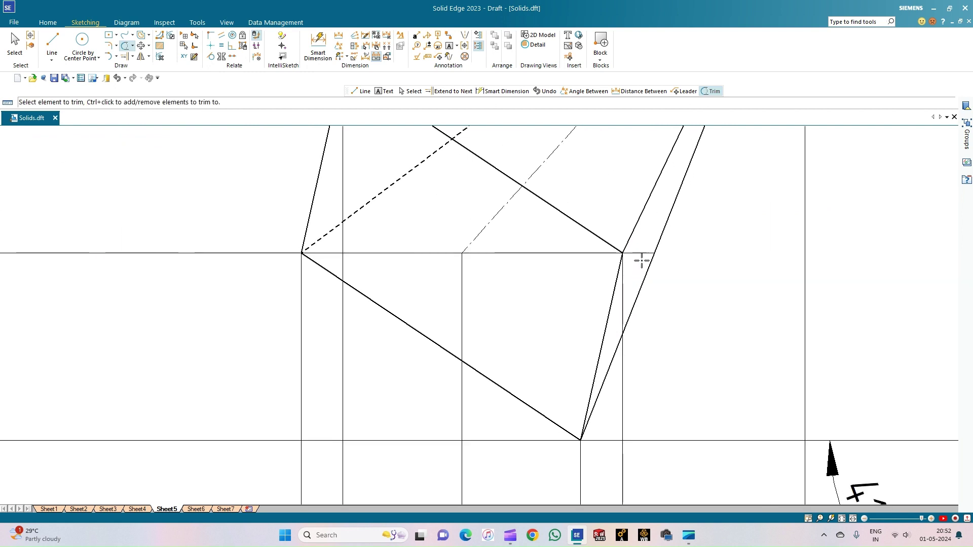
pyautogui.moveTo(641, 257)
pyautogui.mouseDown()
pyautogui.moveTo(637, 269)
pyautogui.moveTo(582, 263)
pyautogui.moveTo(587, 278)
pyautogui.mouseUp()
pyautogui.scroll(-3, 636, 268)
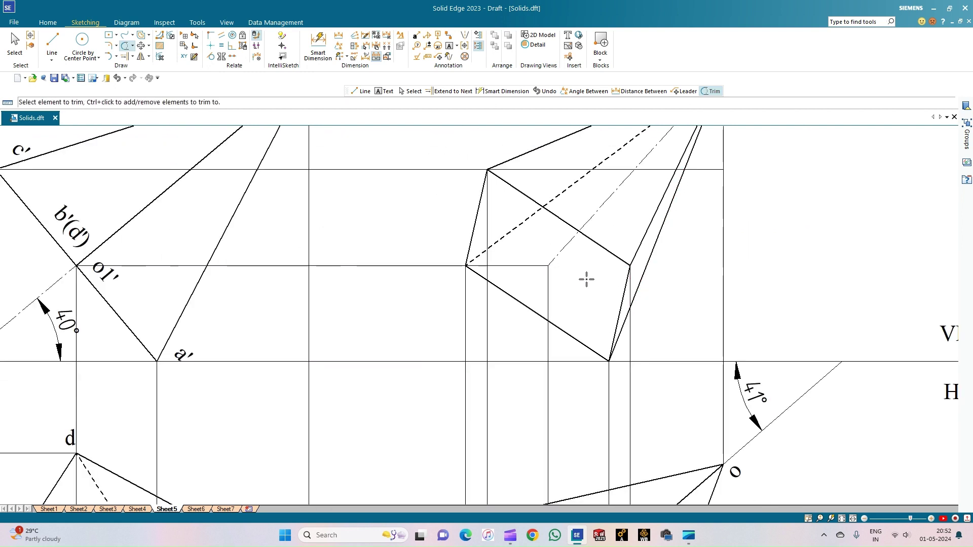
pyautogui.scroll(-1, 610, 218)
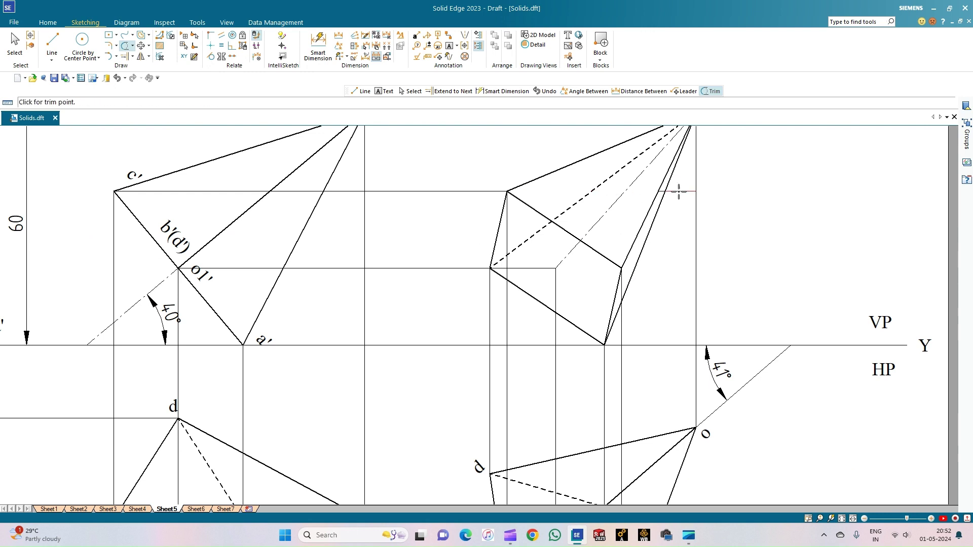
pyautogui.scroll(5, 656, 215)
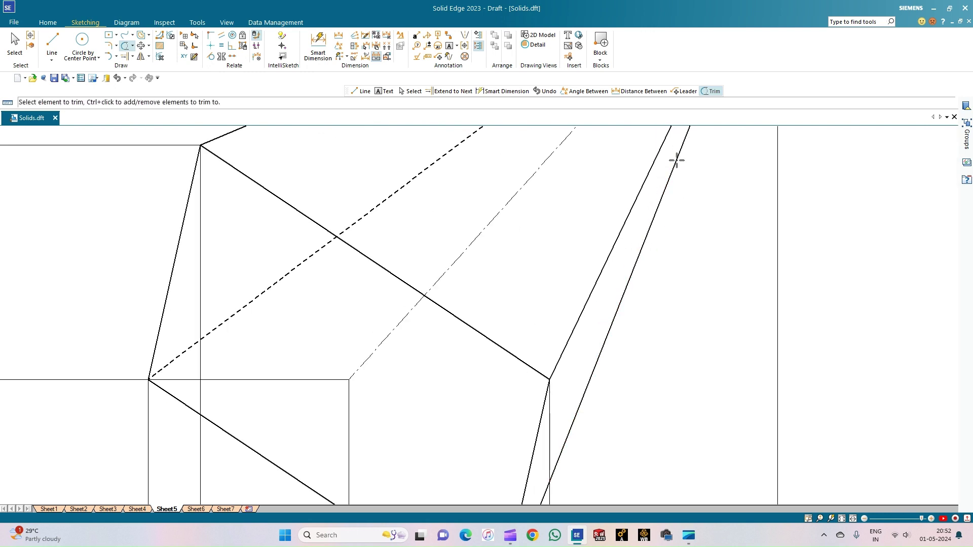
# Step: Label the final front view's apex o', base corners a', b', c' and d', and base centre o1' with text
pyautogui.scroll(-3, 687, 238)
pyautogui.scroll(-4, 686, 237)
pyautogui.scroll(1, 686, 238)
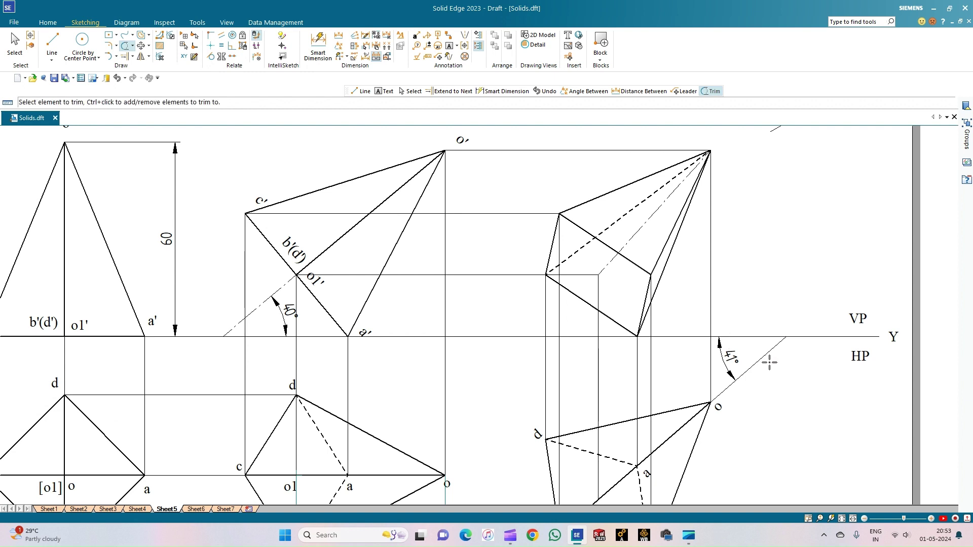
pyautogui.scroll(-1, 769, 362)
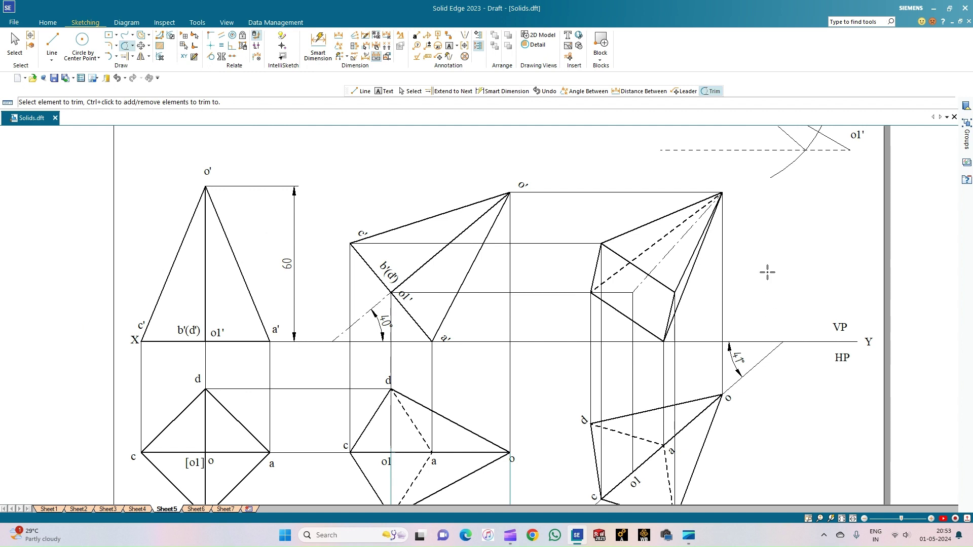
pyautogui.scroll(-1, 767, 254)
pyautogui.scroll(1, 768, 255)
pyautogui.scroll(-2, 767, 255)
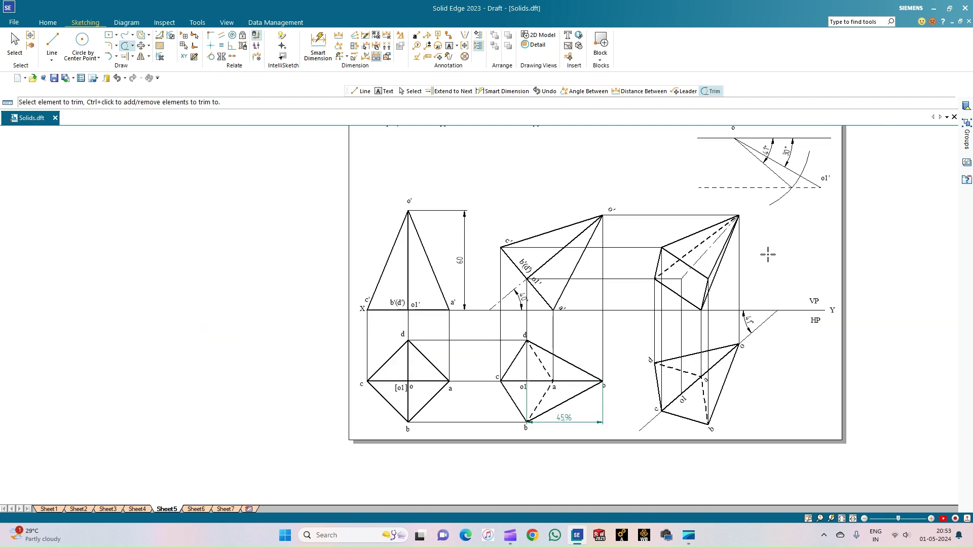
pyautogui.scroll(1, 768, 255)
pyautogui.scroll(1, 767, 255)
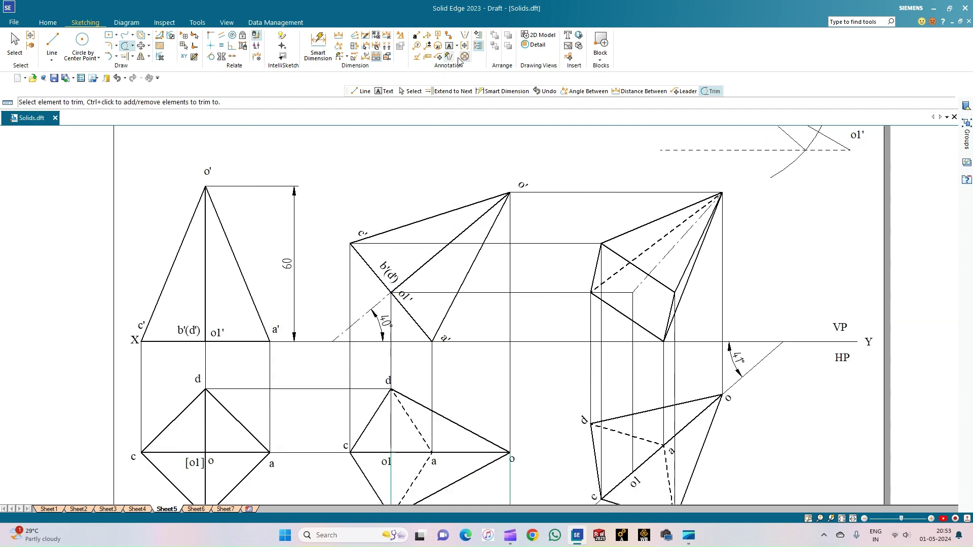
pyautogui.press('t')
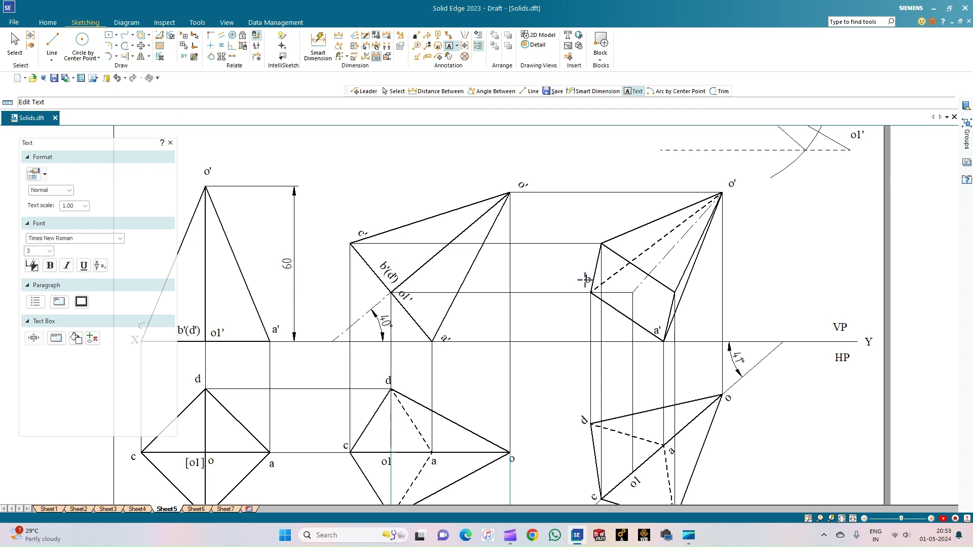
pyautogui.write('b')
pyautogui.click(601, 226)
pyautogui.click(638, 292)
# Step: Add an aligned two-point dimension along the final front view's axis from o1' to o', placed beyond its c' side
pyautogui.click(339, 34)
pyautogui.click(632, 293)
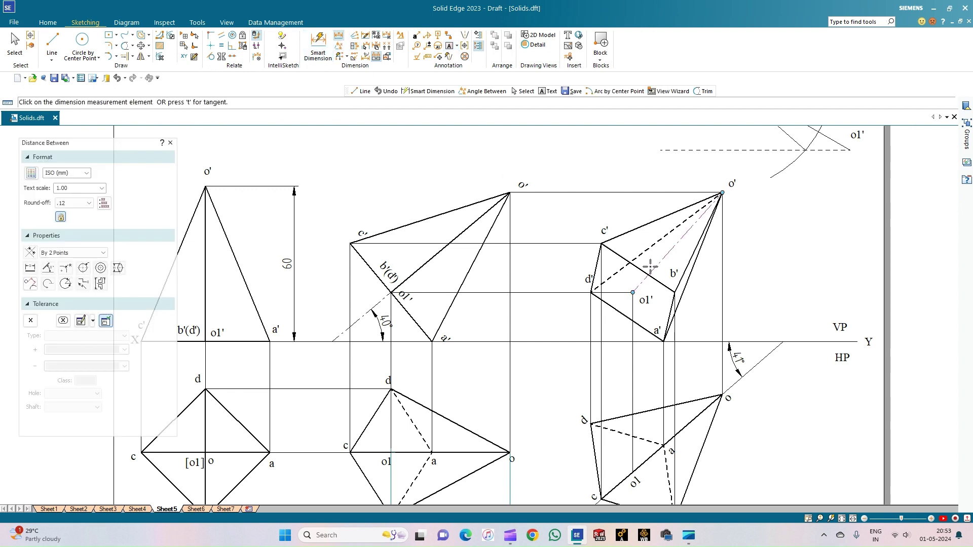
pyautogui.click(722, 193)
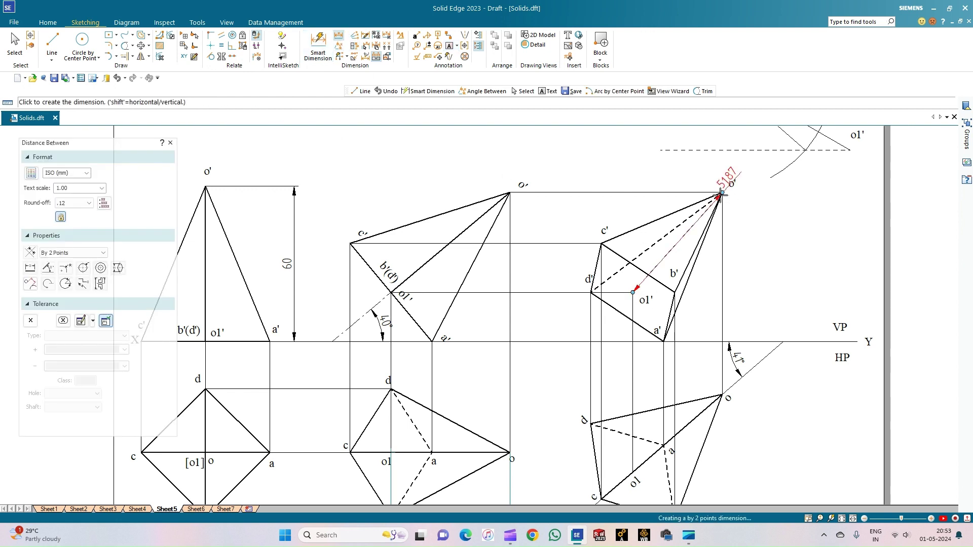
pyautogui.click(672, 192)
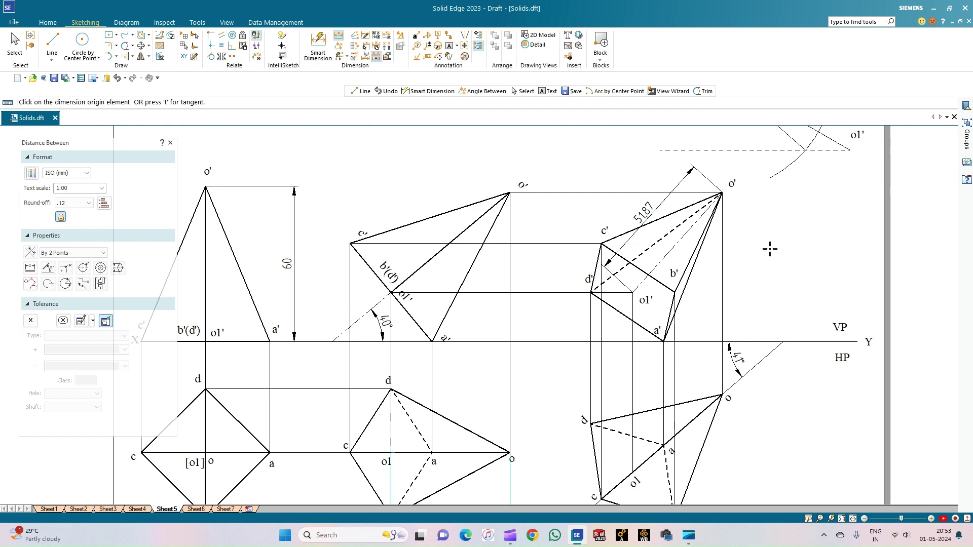
# Step: Start the Leader command and set the leader colour to black, keeping the filled arrow terminator
pyautogui.click(853, 518)
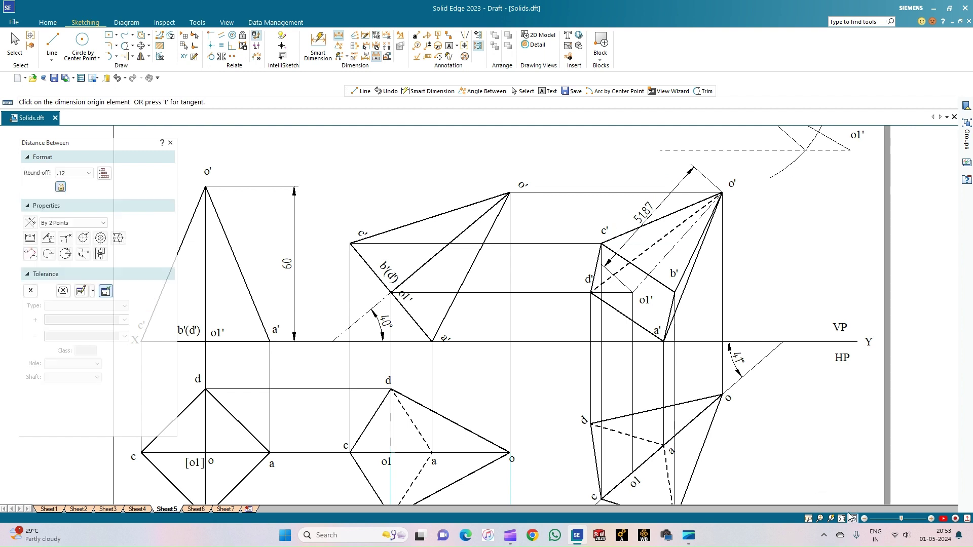
pyautogui.click(841, 519)
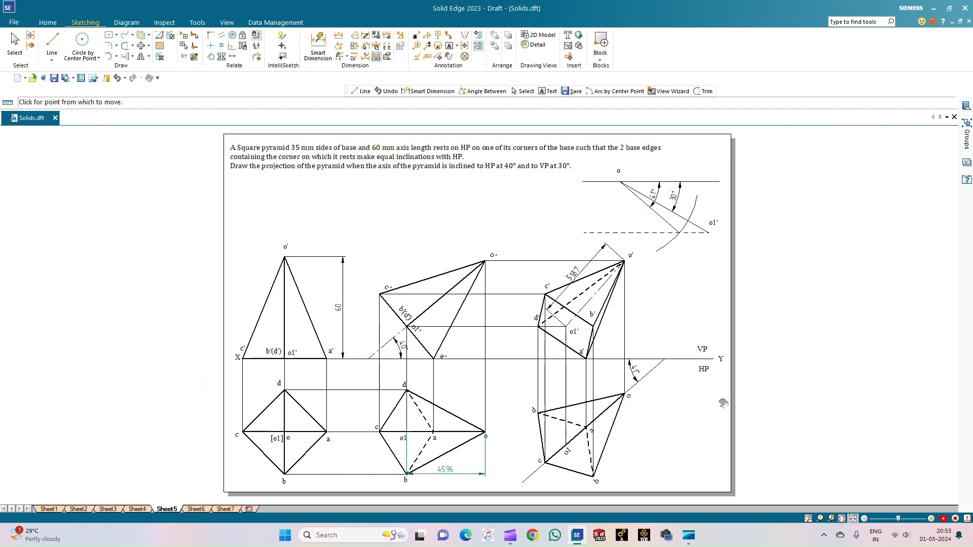
pyautogui.scroll(1, 675, 392)
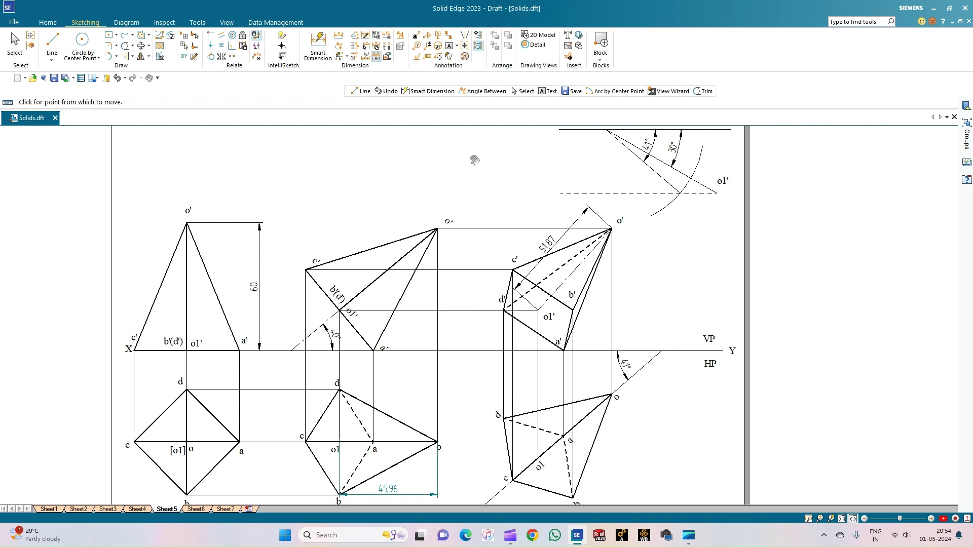
pyautogui.click(438, 57)
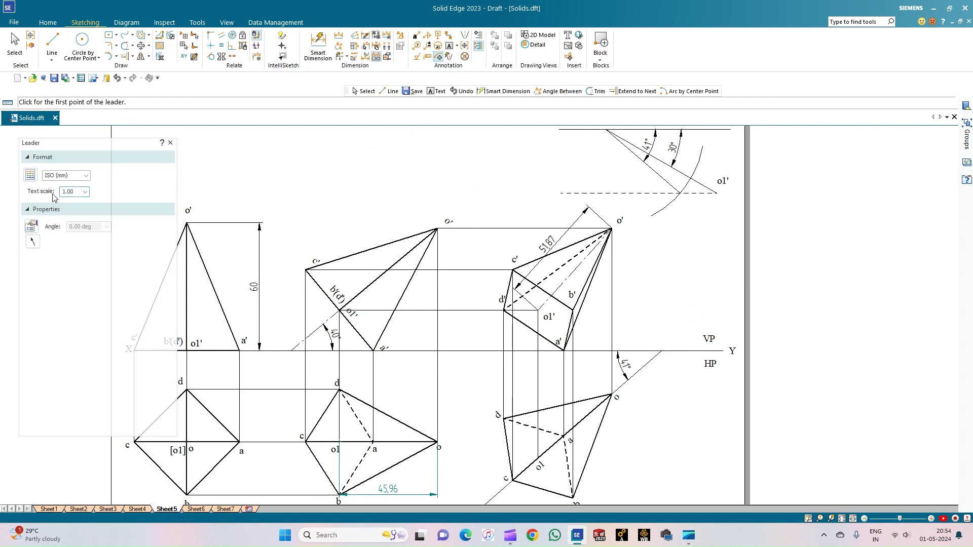
pyautogui.click(31, 226)
pyautogui.click(558, 197)
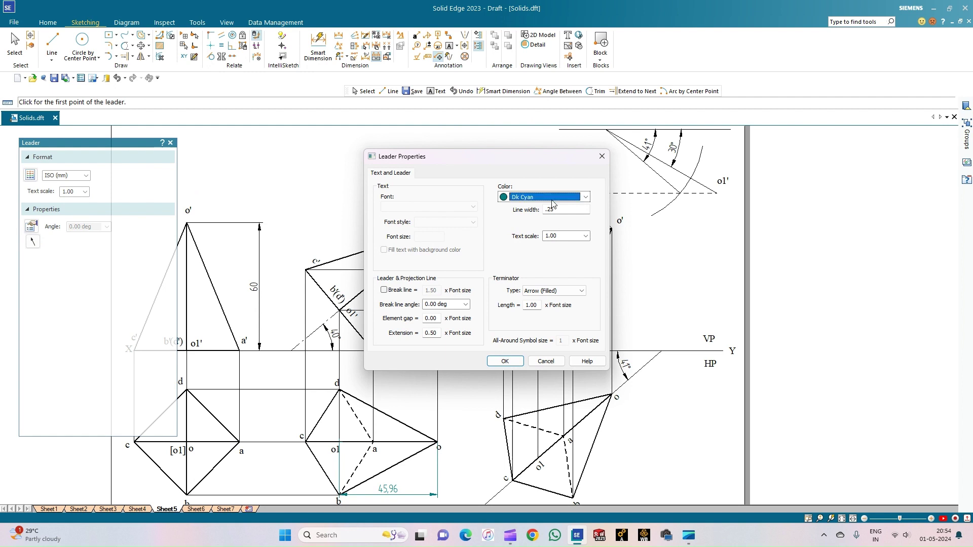
pyautogui.click(522, 315)
pyautogui.click(507, 361)
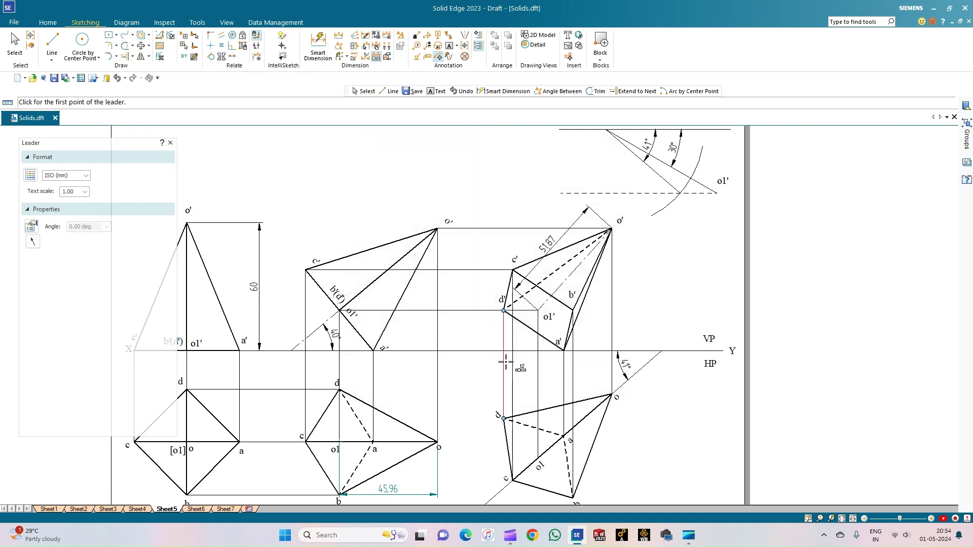
# Step: Place leader arrowheads on the horizontal projectors from o', c' and b'(d'), pointing toward the final front view
pyautogui.click(508, 228)
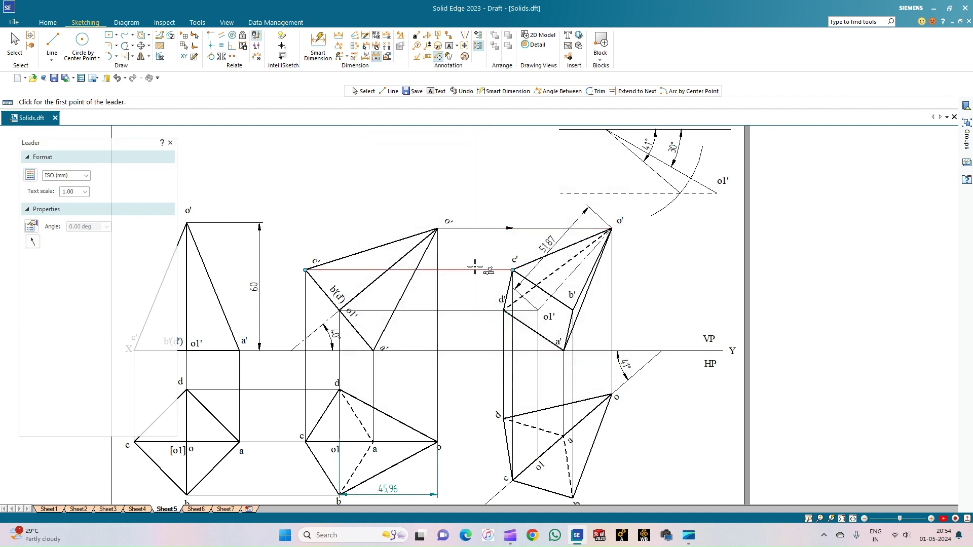
pyautogui.click(468, 270)
pyautogui.click(465, 310)
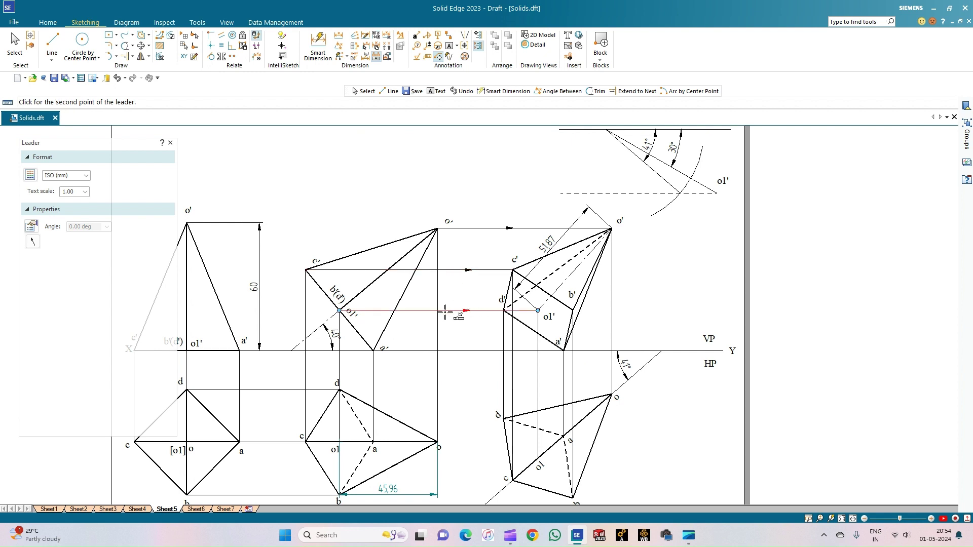
pyautogui.click(461, 313)
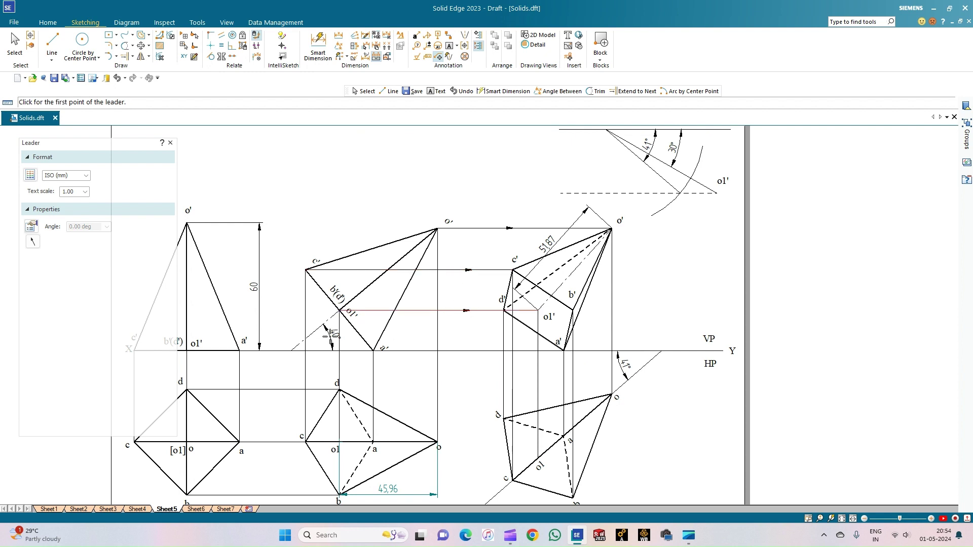
# Step: Place leader arrowheads upward on the first a-a' and tilted o-o' projectors, and toward the second top view on the d and a-c projectors
pyautogui.click(239, 376)
pyautogui.click(244, 411)
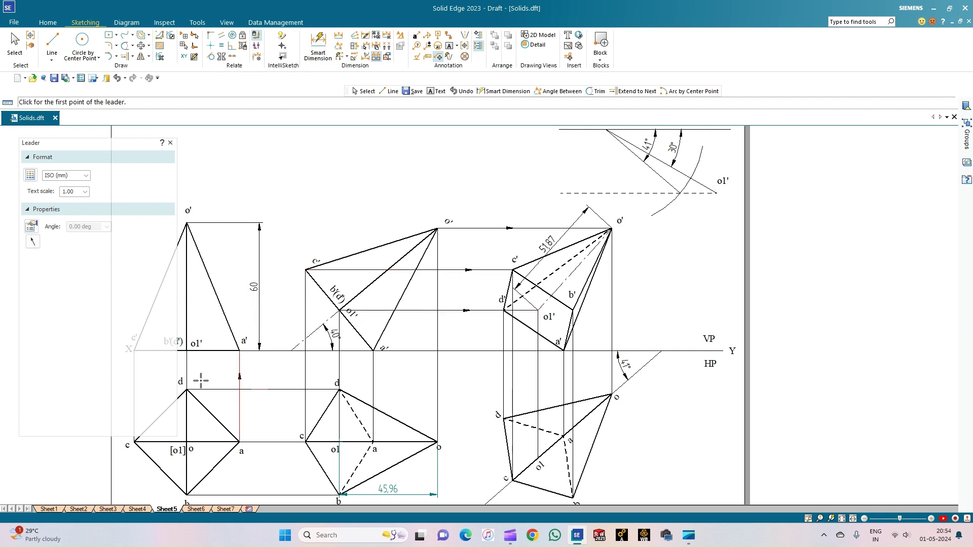
pyautogui.click(293, 389)
pyautogui.click(275, 395)
pyautogui.click(285, 441)
pyautogui.click(281, 430)
pyautogui.click(438, 361)
pyautogui.click(439, 395)
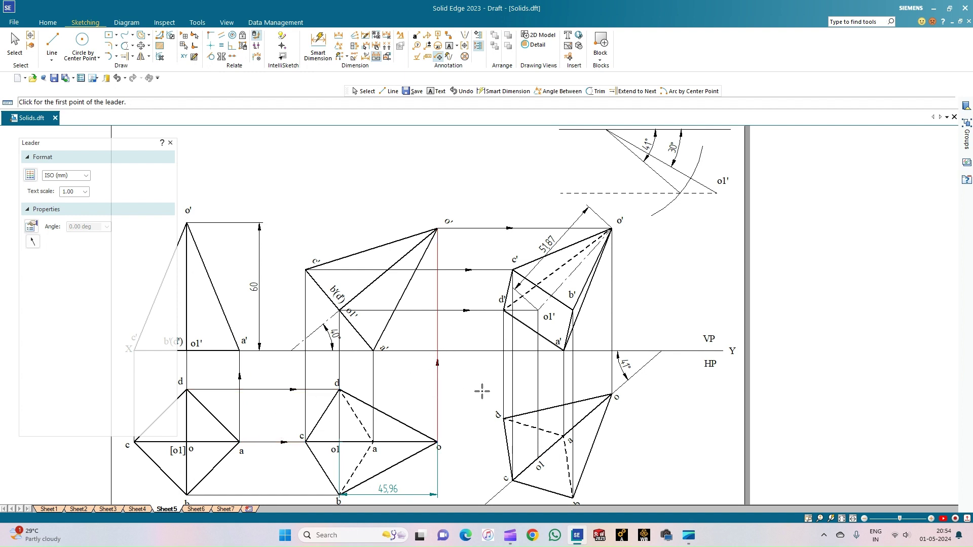